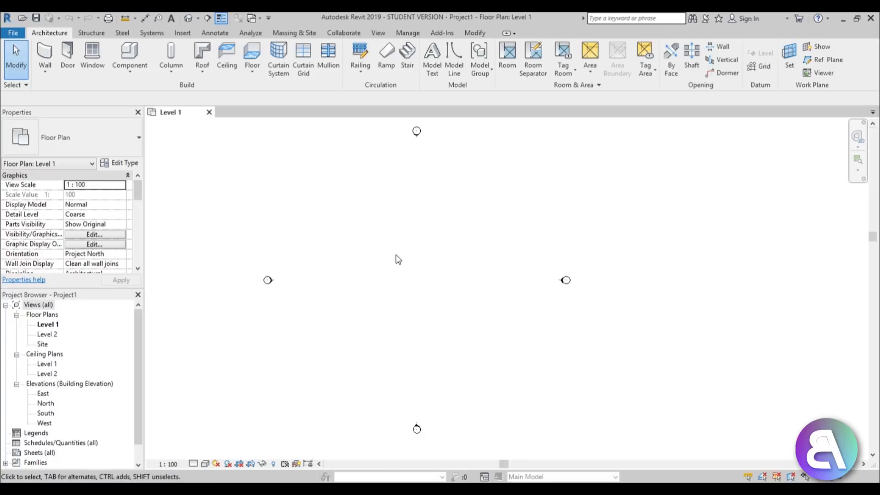
Step: Set the project's length units to centimeters
{"action": "key", "text": "u"}
{"action": "key", "text": "n"}
{"action": "left_click", "coordinate": [486, 173]}
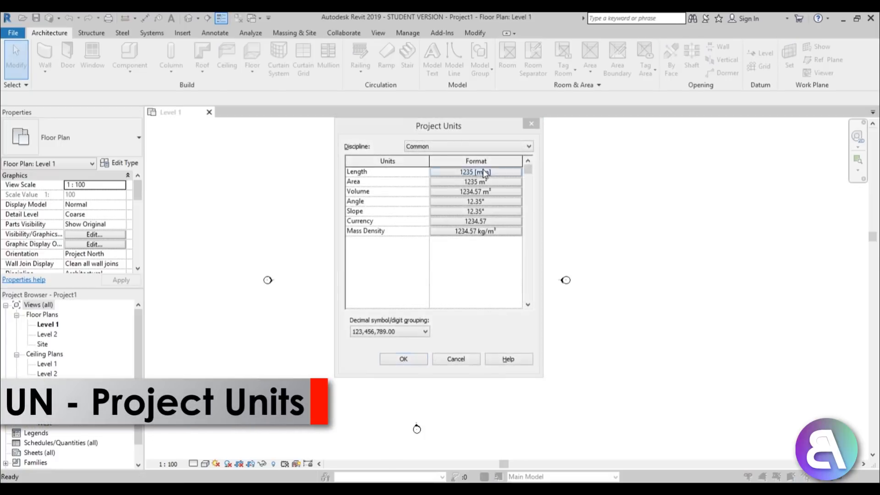
{"action": "left_click", "coordinate": [470, 191]}
{"action": "left_click", "coordinate": [458, 246]}
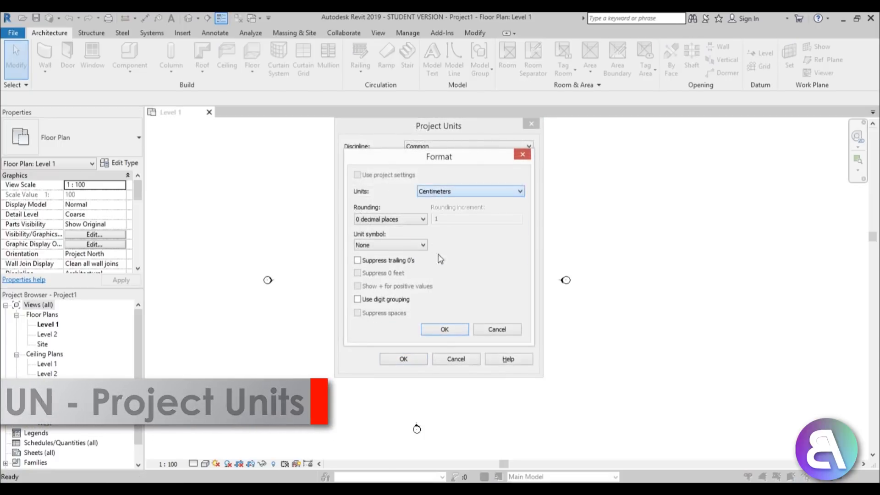
{"action": "left_click", "coordinate": [445, 329]}
{"action": "left_click", "coordinate": [403, 359]}
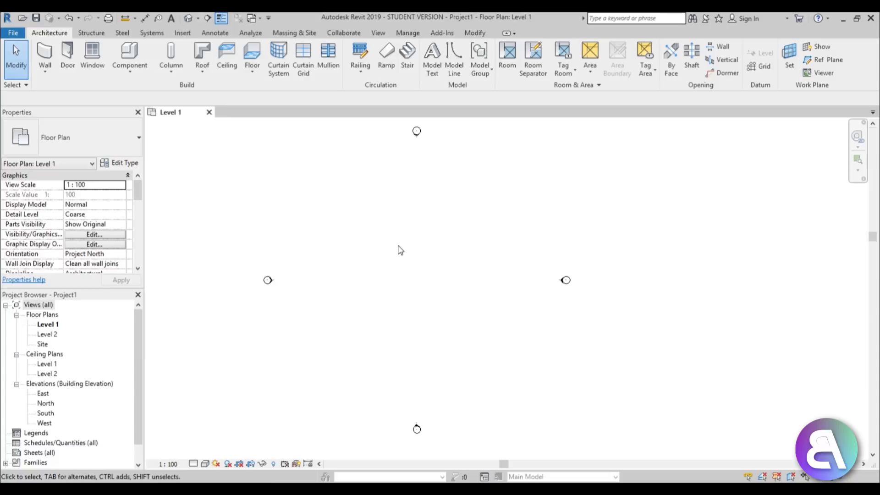
Step: Start a new stair from Level 1 to Level 2 and set its actual tread depth to 32 cm
{"action": "left_click", "coordinate": [410, 73]}
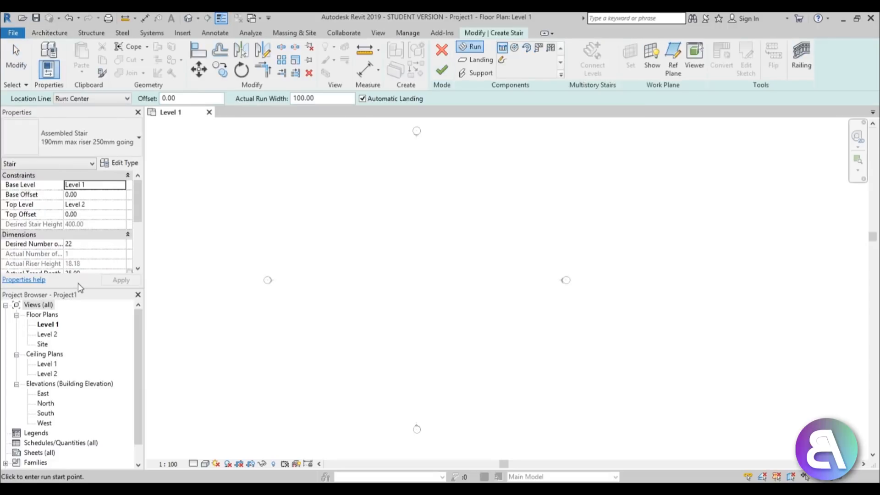
{"action": "left_click_drag", "start_coordinate": [72, 291], "coordinate": [72, 325]}
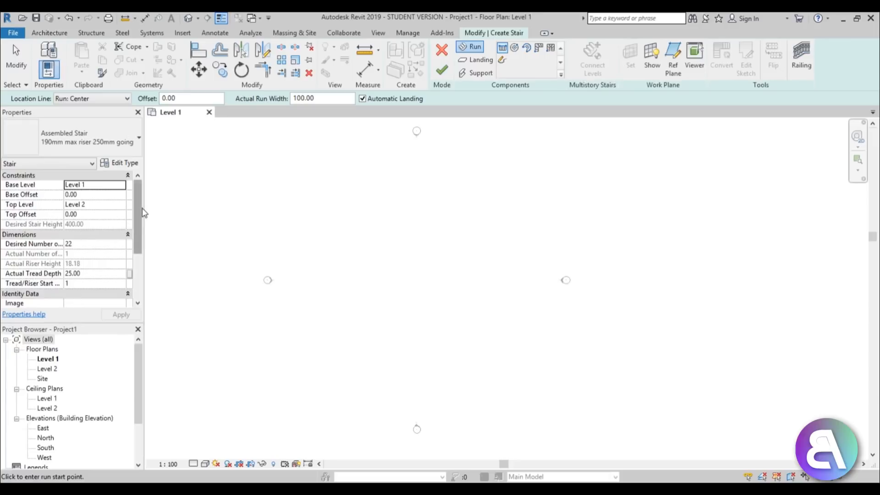
{"action": "scroll", "coordinate": [133, 202], "scroll_direction": "down", "scroll_amount": 1}
{"action": "scroll", "coordinate": [120, 203], "scroll_direction": "up", "scroll_amount": 1}
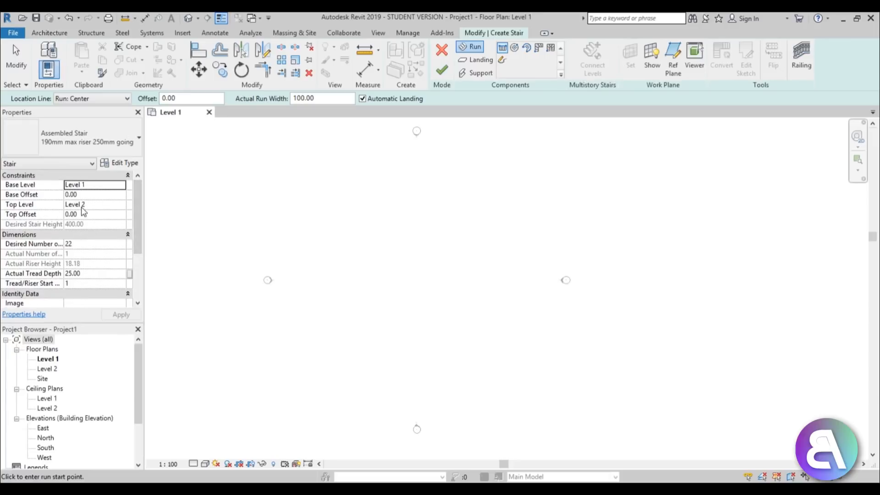
{"action": "left_click", "coordinate": [95, 275]}
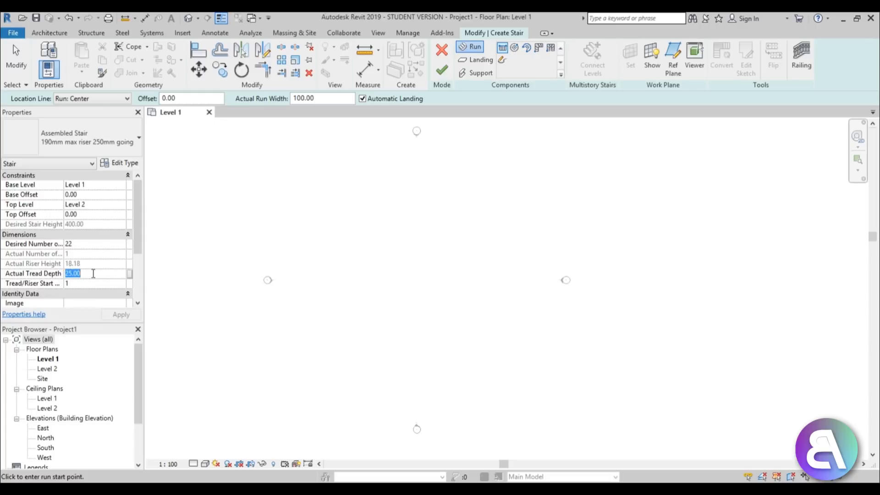
{"action": "type", "text": "30"}
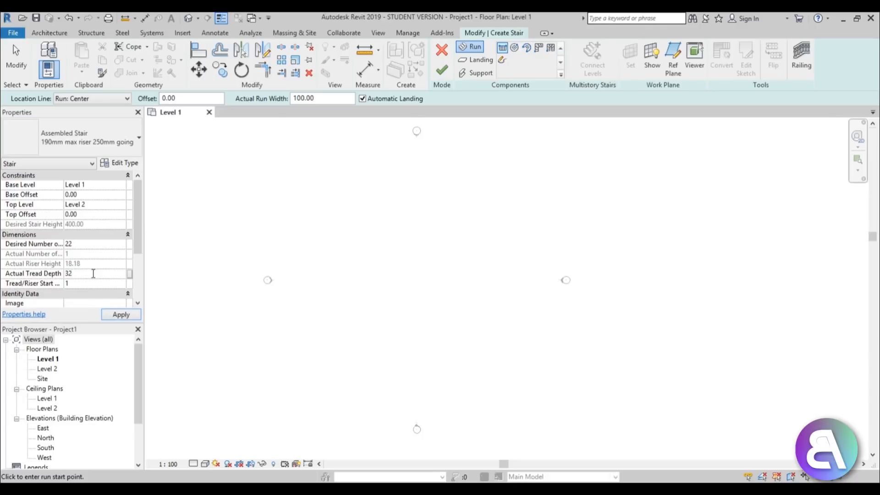
{"action": "left_click", "coordinate": [118, 315]}
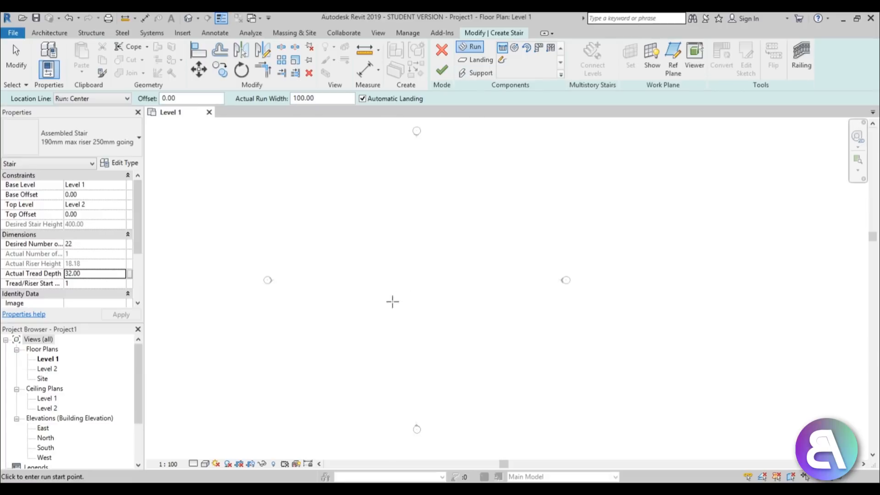
Step: Change the stair type to Cast-In-Place Monolithic Stair, with 22 desired risers and an actual tread depth of 32 cm
{"action": "left_click", "coordinate": [87, 139]}
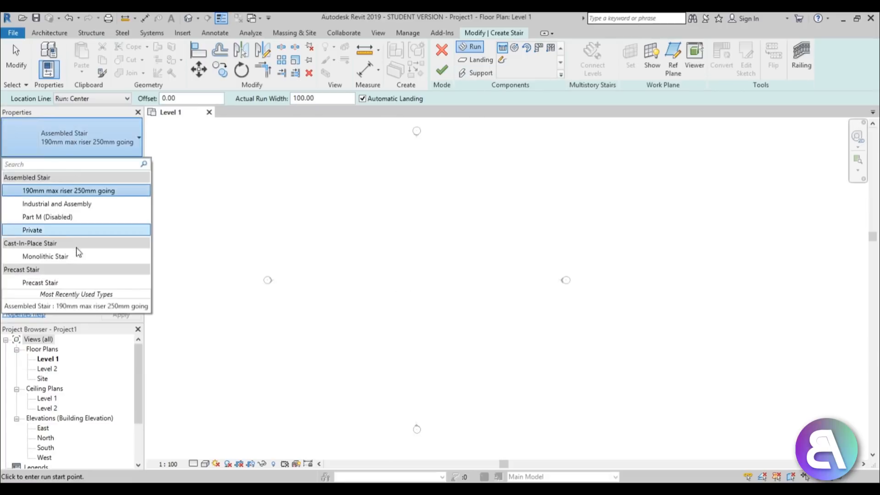
{"action": "left_click", "coordinate": [56, 261]}
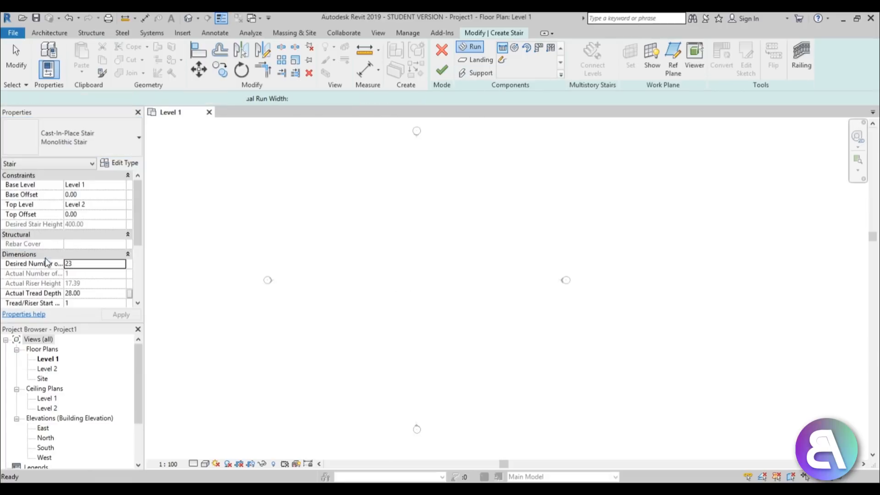
{"action": "left_click", "coordinate": [72, 265]}
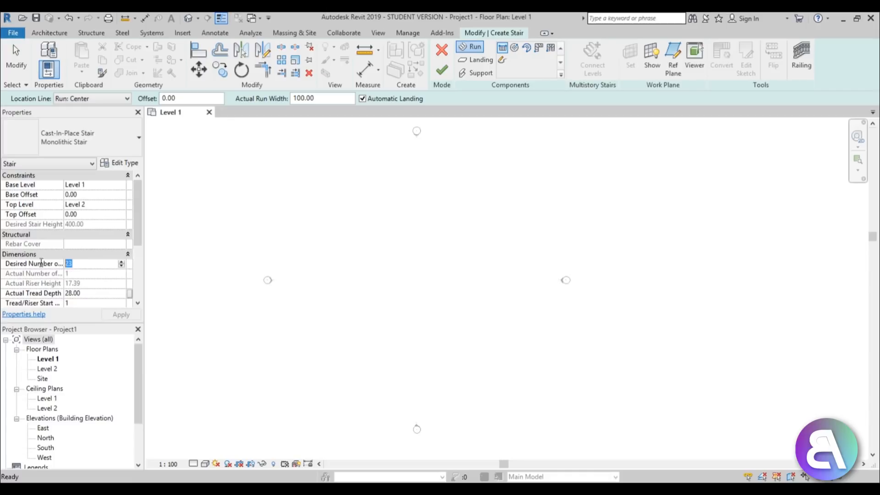
{"action": "type", "text": "22"}
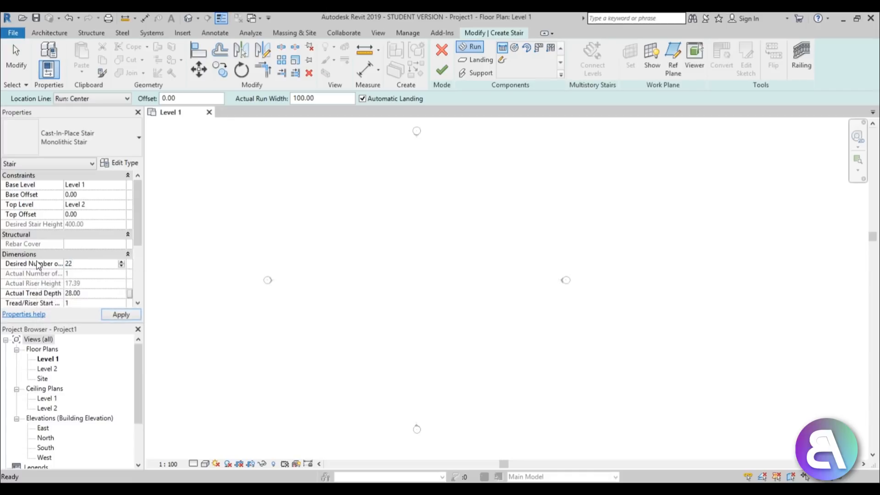
{"action": "left_click", "coordinate": [108, 316]}
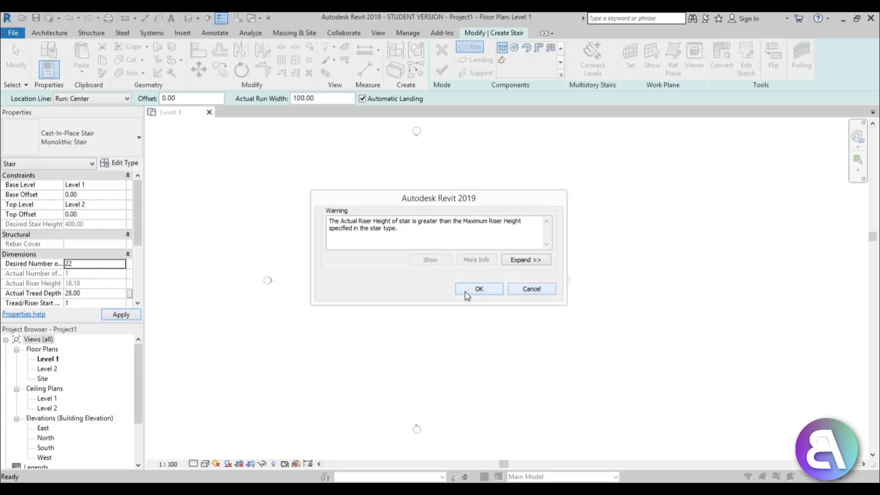
{"action": "left_click", "coordinate": [474, 295]}
{"action": "left_click", "coordinate": [95, 294]}
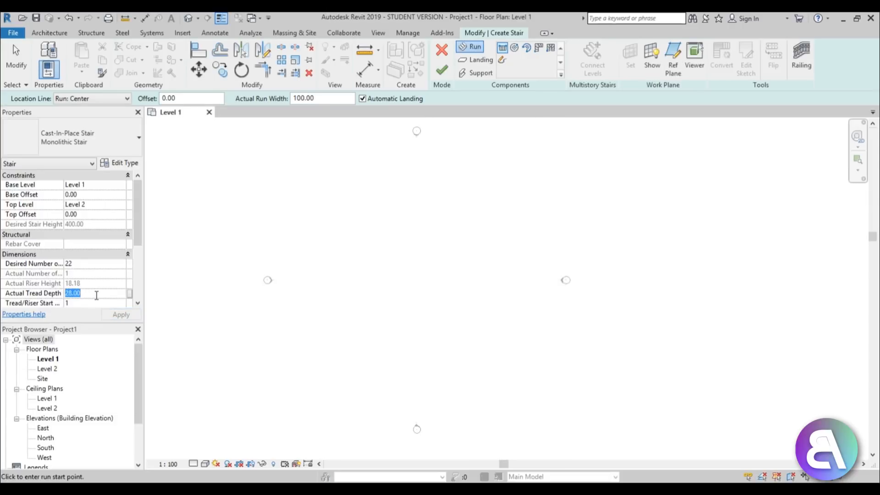
{"action": "type", "text": "32"}
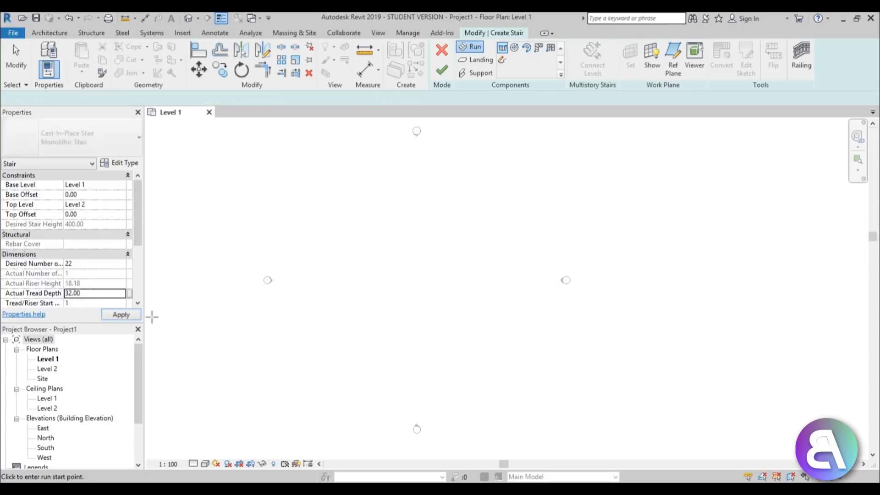
Step: Draw one straight vertical stair run with all 22 risers, about 672 cm long, left of the plan's centre
{"action": "left_click", "coordinate": [385, 310]}
{"action": "left_click", "coordinate": [384, 144]}
{"action": "scroll", "coordinate": [401, 316], "scroll_direction": "up", "scroll_amount": 1}
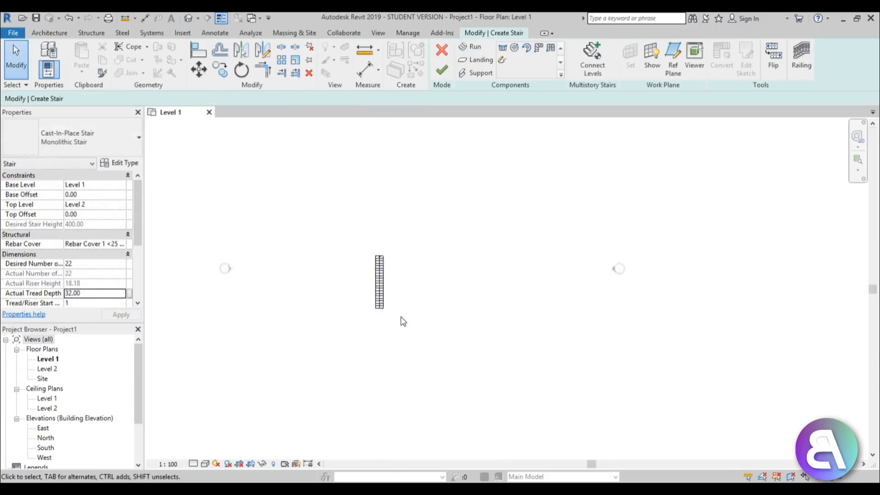
{"action": "scroll", "coordinate": [387, 298], "scroll_direction": "up", "scroll_amount": 3}
Step: Set the stair run's actual width to 120 cm and finish the stair
{"action": "left_click", "coordinate": [365, 265]}
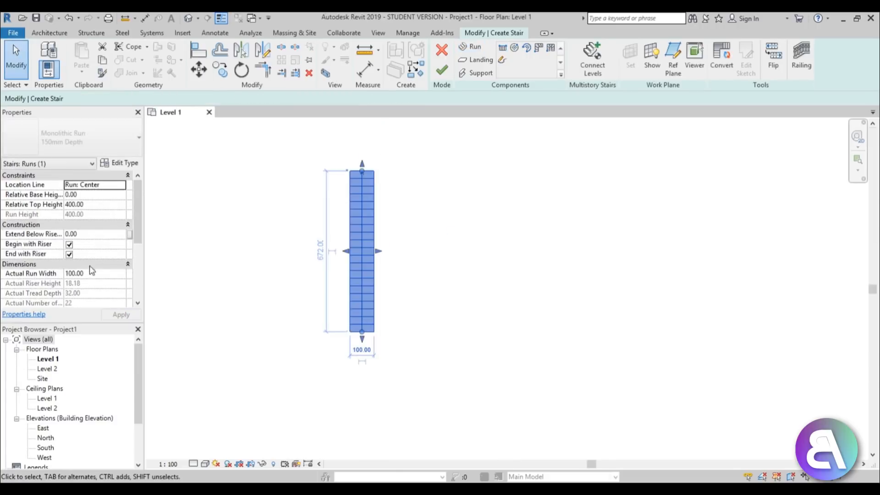
{"action": "left_click", "coordinate": [97, 273]}
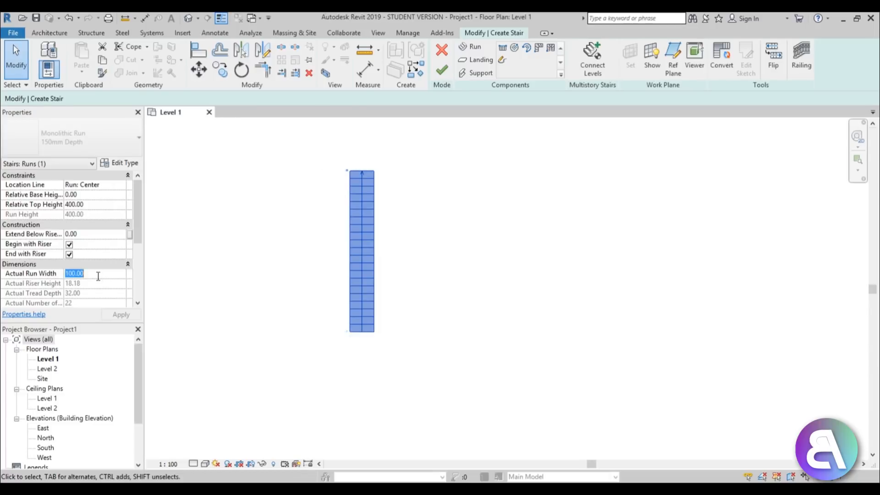
{"action": "type", "text": "120"}
{"action": "left_click", "coordinate": [406, 249]}
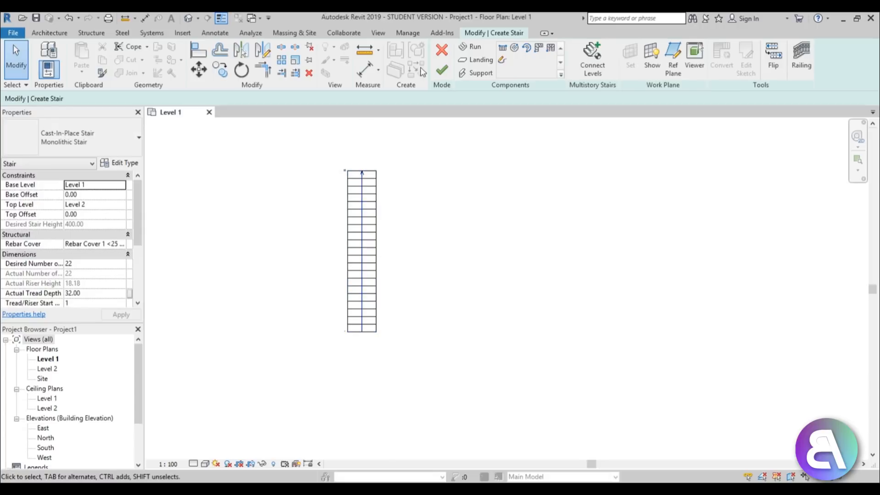
{"action": "left_click", "coordinate": [442, 70]}
Step: Delete the UP stair path annotation from the finished stair
{"action": "scroll", "coordinate": [352, 381], "scroll_direction": "up", "scroll_amount": 3}
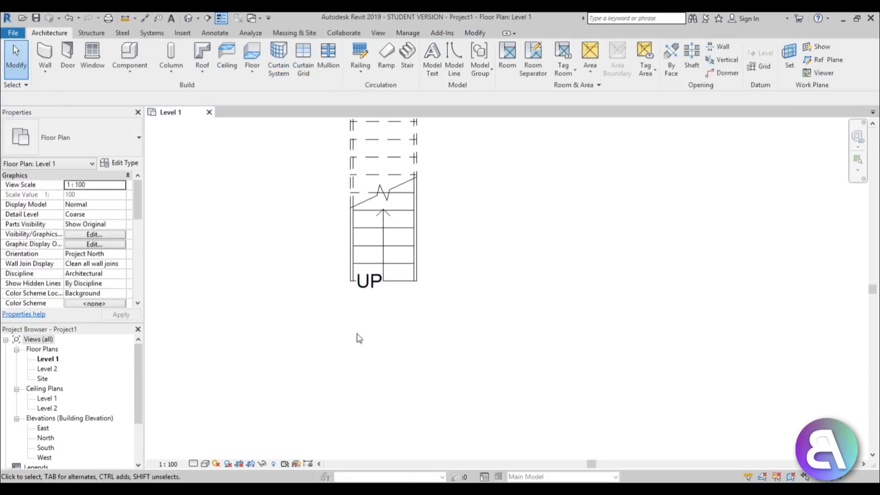
{"action": "left_click", "coordinate": [376, 292]}
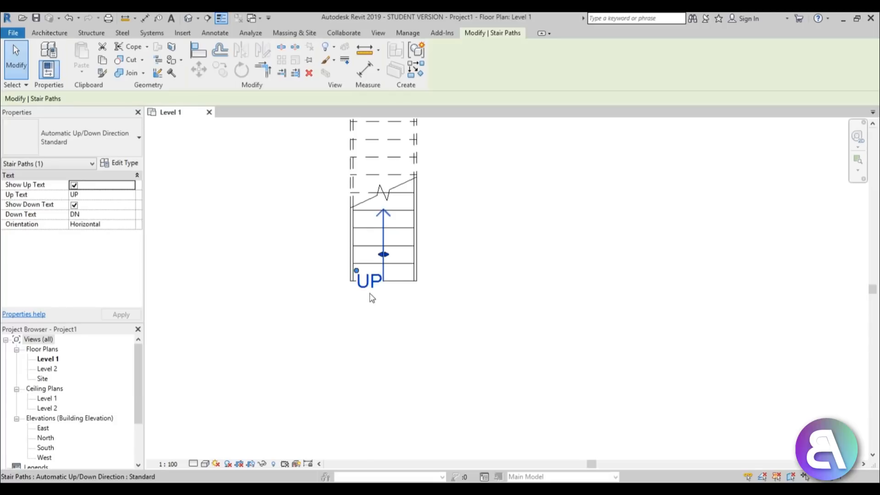
{"action": "key", "text": "Delete"}
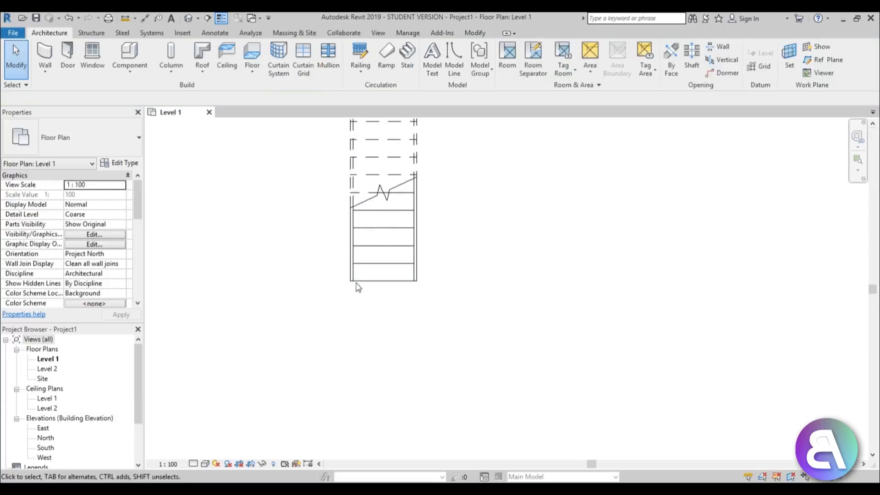
Step: Delete the railings along both sides of the stair
{"action": "scroll", "coordinate": [414, 272], "scroll_direction": "up", "scroll_amount": 2}
{"action": "left_click", "coordinate": [416, 272]}
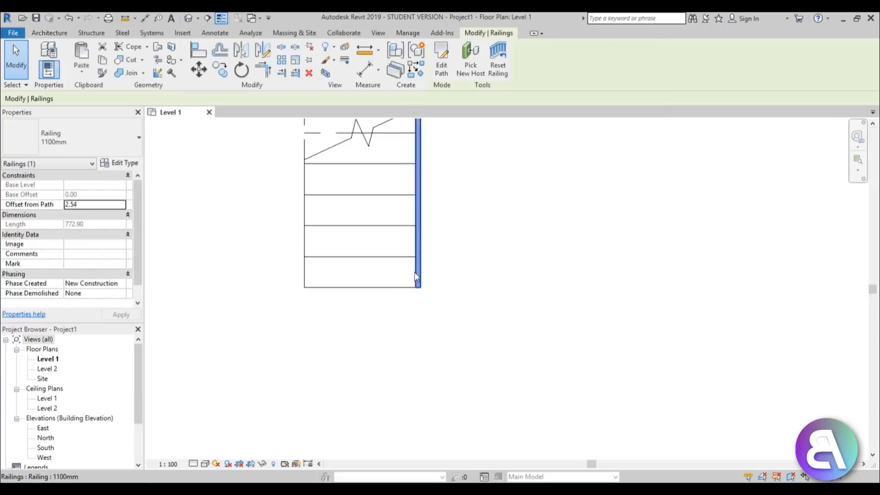
{"action": "key", "text": "Escape"}
{"action": "scroll", "coordinate": [368, 297], "scroll_direction": "down", "scroll_amount": 3}
{"action": "middle_click_drag", "start_coordinate": [368, 305], "coordinate": [332, 328]}
{"action": "scroll", "coordinate": [331, 314], "scroll_direction": "down", "scroll_amount": 2}
{"action": "middle_click_drag", "start_coordinate": [342, 266], "coordinate": [327, 304]}
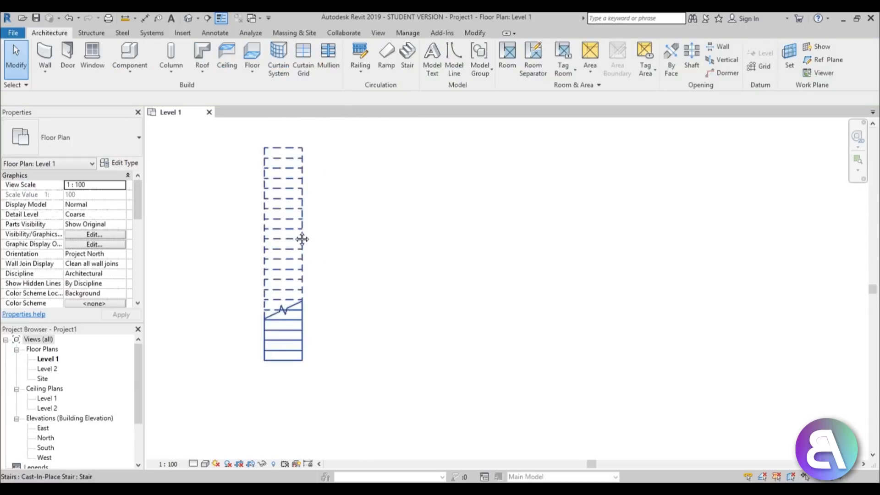
{"action": "scroll", "coordinate": [281, 220], "scroll_direction": "down", "scroll_amount": 1}
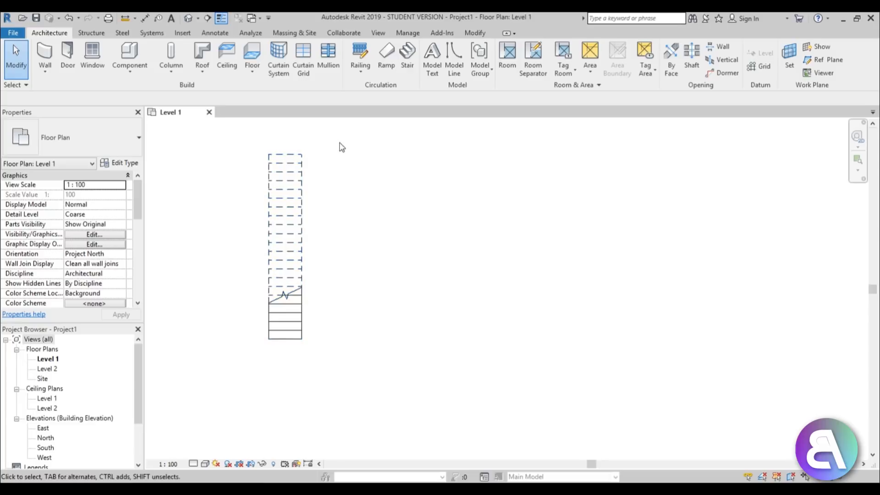
Step: Start a second monolithic stair with 11 desired risers and an actual tread depth of 64 cm
{"action": "left_click", "coordinate": [409, 49]}
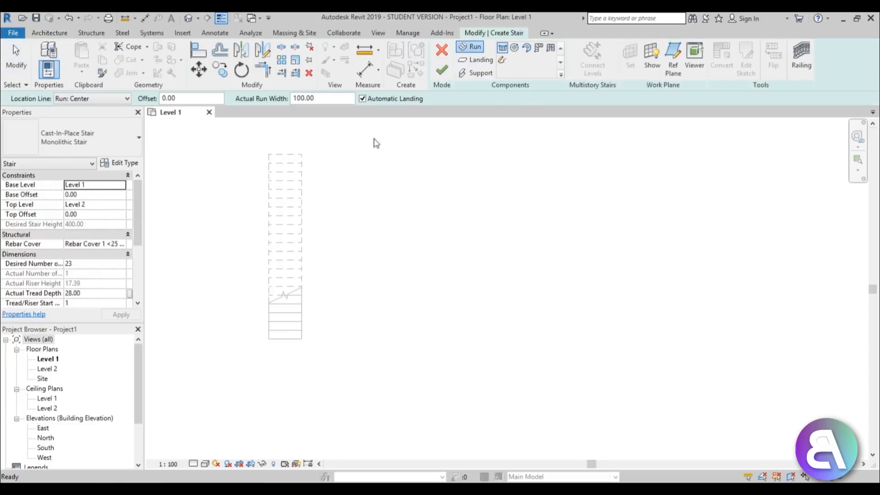
{"action": "left_click", "coordinate": [76, 265]}
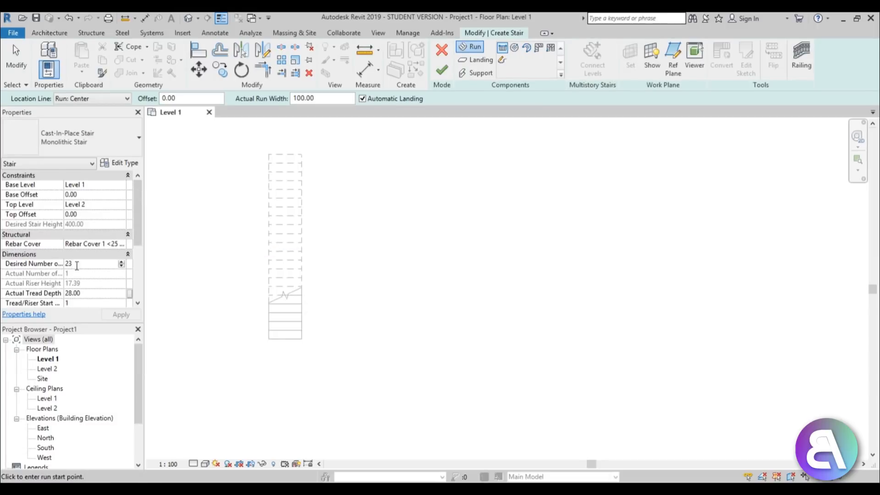
{"action": "left_click_drag", "start_coordinate": [77, 264], "coordinate": [45, 258]}
{"action": "type", "text": "11"}
{"action": "double_click", "coordinate": [89, 294]}
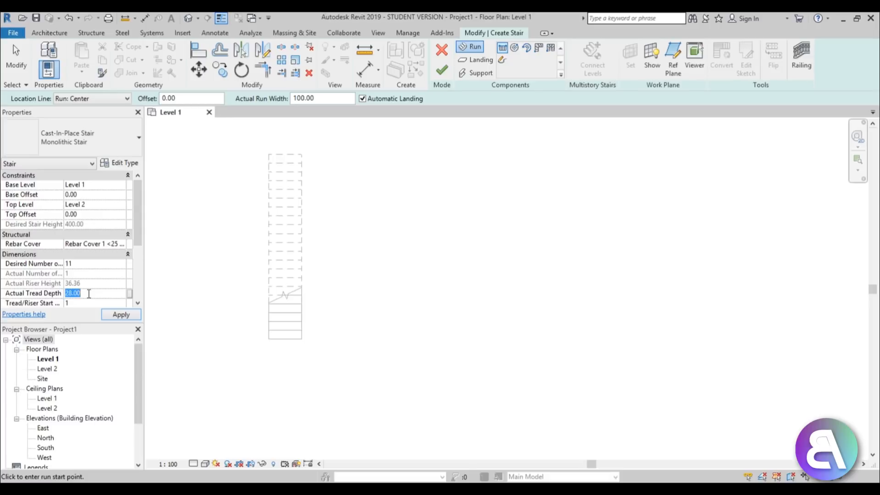
{"action": "type", "text": "64"}
{"action": "left_click", "coordinate": [121, 314]}
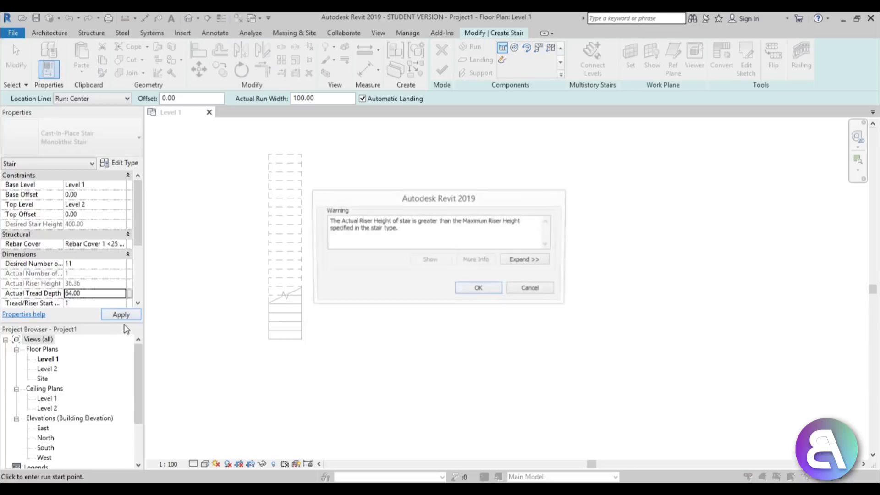
{"action": "left_click", "coordinate": [479, 289]}
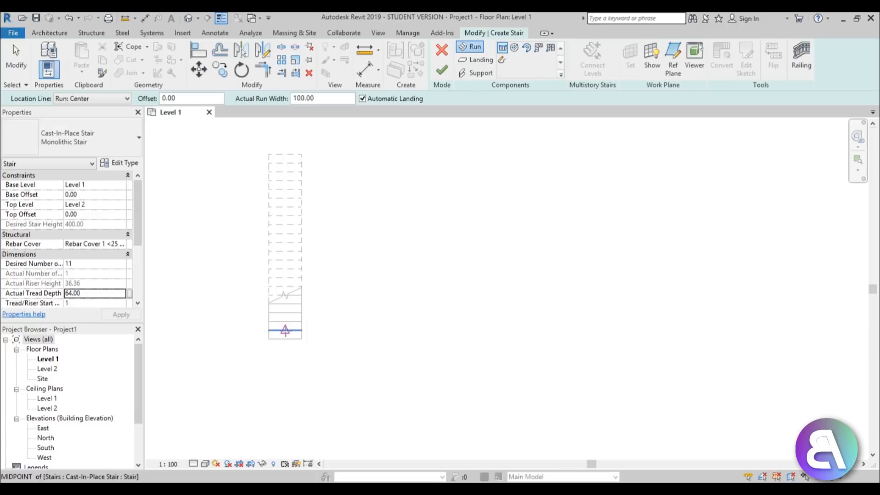
Step: Draw the second stair's straight run from the midpoint of the first stair's second riser line up to its far end
{"action": "scroll", "coordinate": [285, 330], "scroll_direction": "up", "scroll_amount": 2}
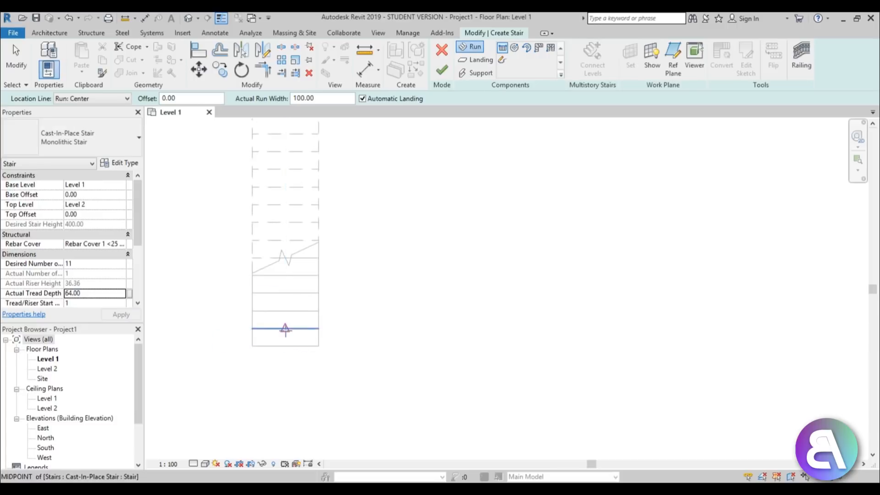
{"action": "left_click", "coordinate": [284, 329]}
{"action": "scroll", "coordinate": [293, 321], "scroll_direction": "down", "scroll_amount": 2}
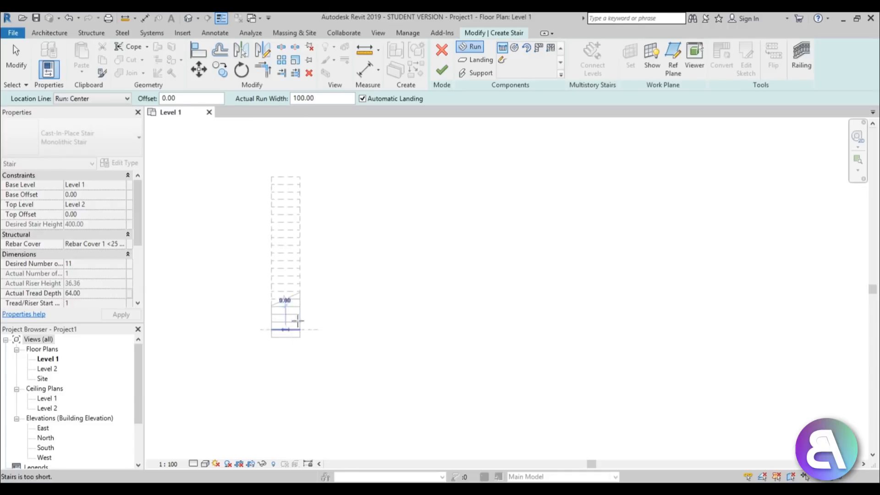
{"action": "left_click", "coordinate": [285, 133]}
Step: Widen the second stair's run to about 650 cm, with its inner side flush against the first stair's adjacent edge
{"action": "left_click", "coordinate": [282, 225]}
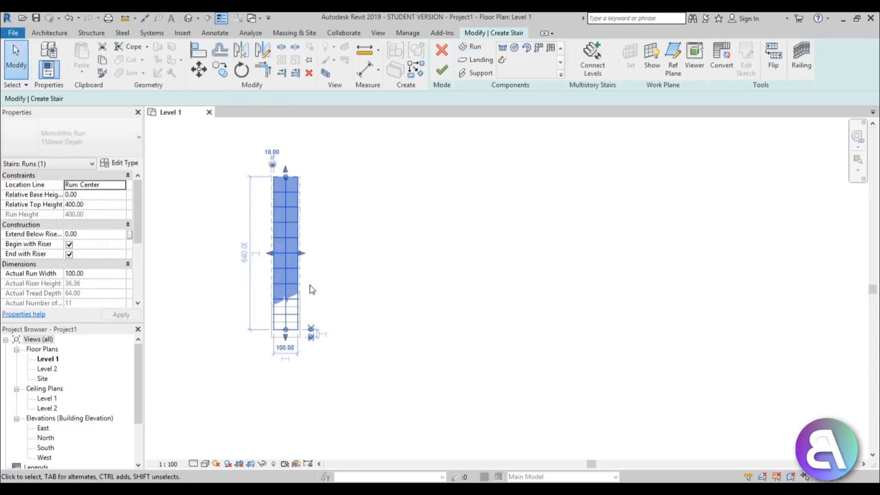
{"action": "scroll", "coordinate": [300, 257], "scroll_direction": "up", "scroll_amount": 2}
{"action": "left_click_drag", "start_coordinate": [299, 231], "coordinate": [453, 232]}
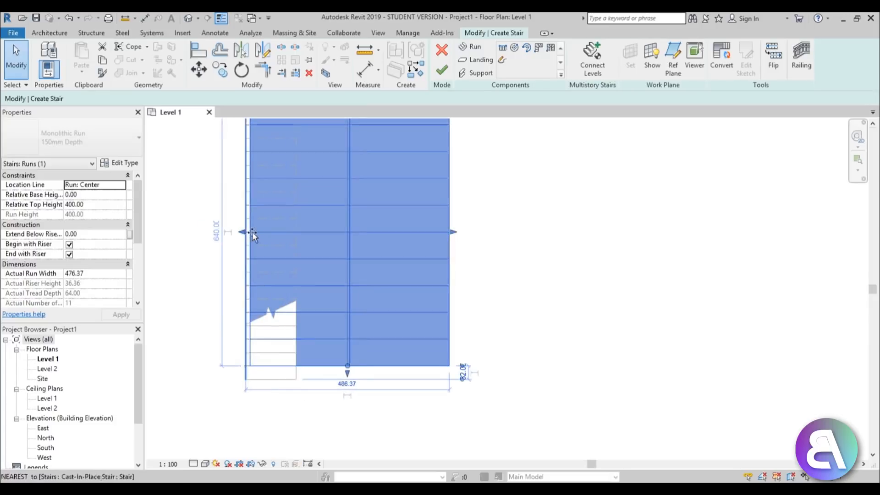
{"action": "left_click_drag", "start_coordinate": [252, 231], "coordinate": [295, 232]}
{"action": "scroll", "coordinate": [344, 284], "scroll_direction": "down", "scroll_amount": 2}
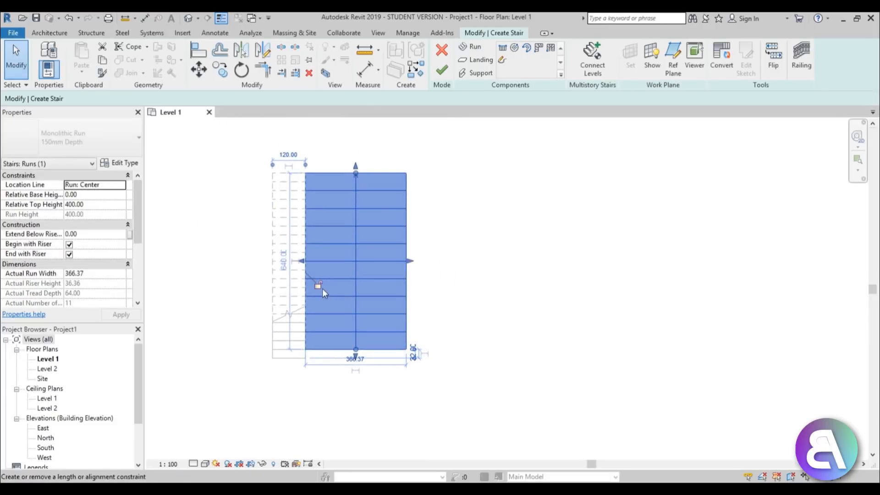
{"action": "left_click_drag", "start_coordinate": [410, 261], "coordinate": [485, 260]}
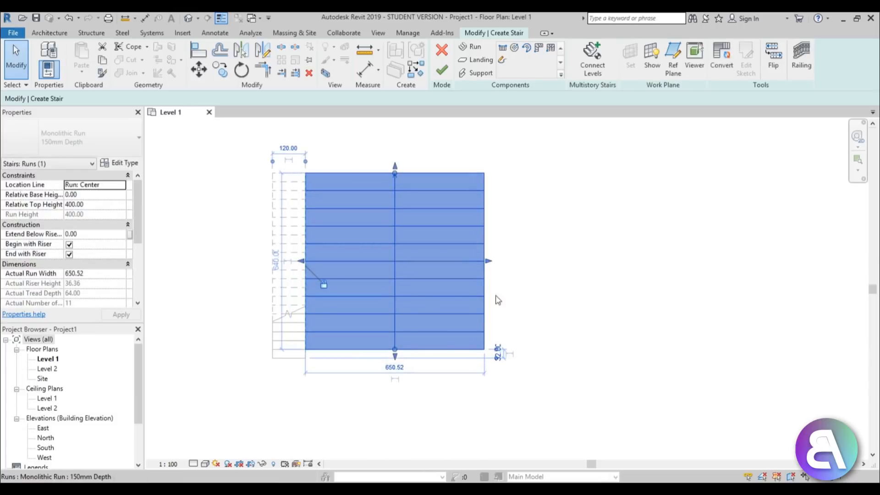
{"action": "left_click", "coordinate": [413, 408]}
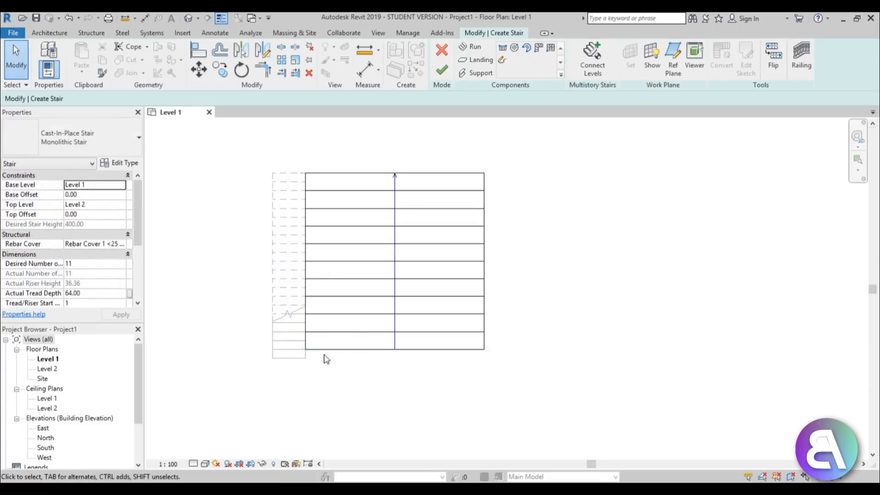
Step: Check the alignment of both stairs in plan and finish the second stair from the default 3D view
{"action": "scroll", "coordinate": [318, 365], "scroll_direction": "up", "scroll_amount": 3}
{"action": "middle_click_drag", "start_coordinate": [318, 365], "coordinate": [308, 364]}
{"action": "scroll", "coordinate": [312, 367], "scroll_direction": "down", "scroll_amount": 3}
{"action": "scroll", "coordinate": [301, 156], "scroll_direction": "up", "scroll_amount": 3}
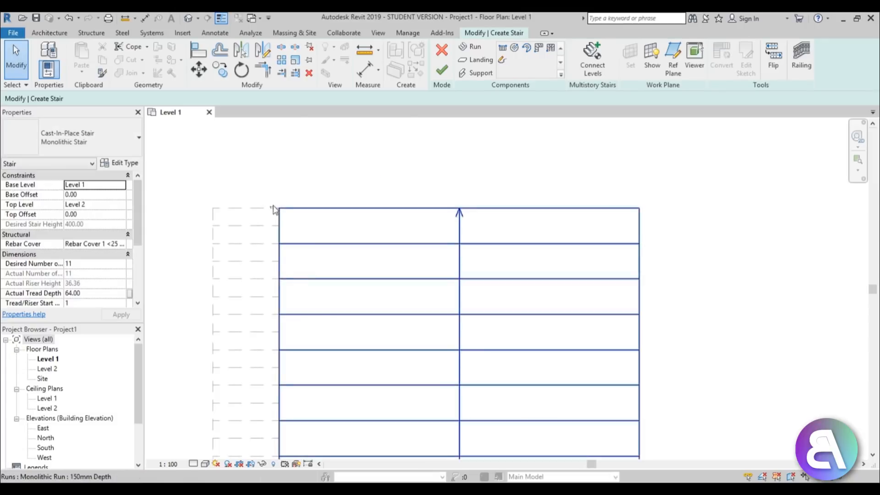
{"action": "scroll", "coordinate": [336, 198], "scroll_direction": "down", "scroll_amount": 3}
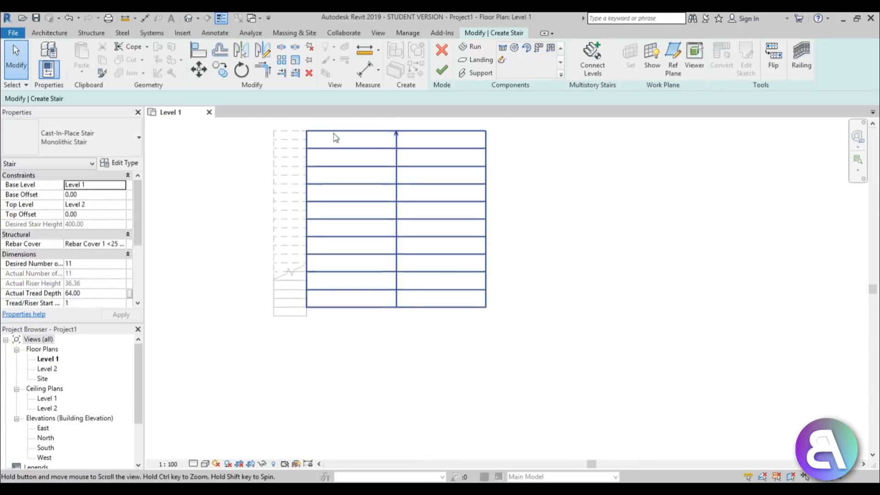
{"action": "scroll", "coordinate": [299, 324], "scroll_direction": "up", "scroll_amount": 3}
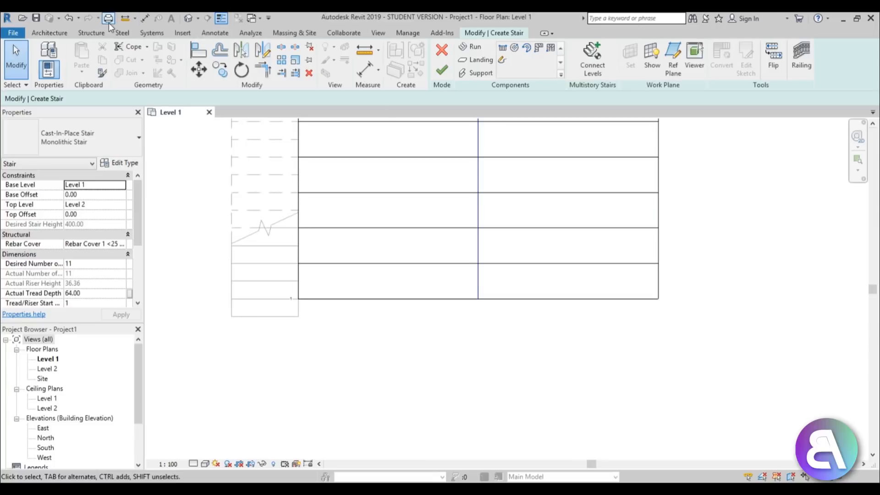
{"action": "left_click", "coordinate": [188, 18]}
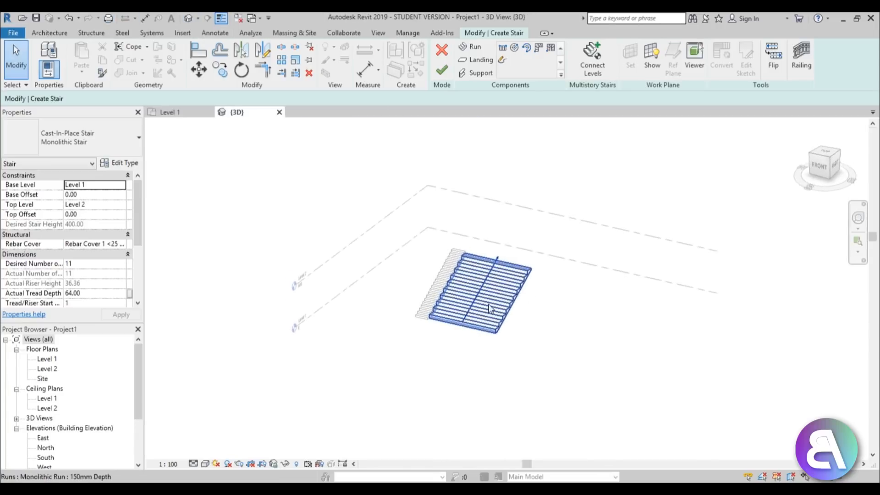
{"action": "scroll", "coordinate": [491, 308], "scroll_direction": "up", "scroll_amount": 3}
{"action": "left_click", "coordinate": [441, 71]}
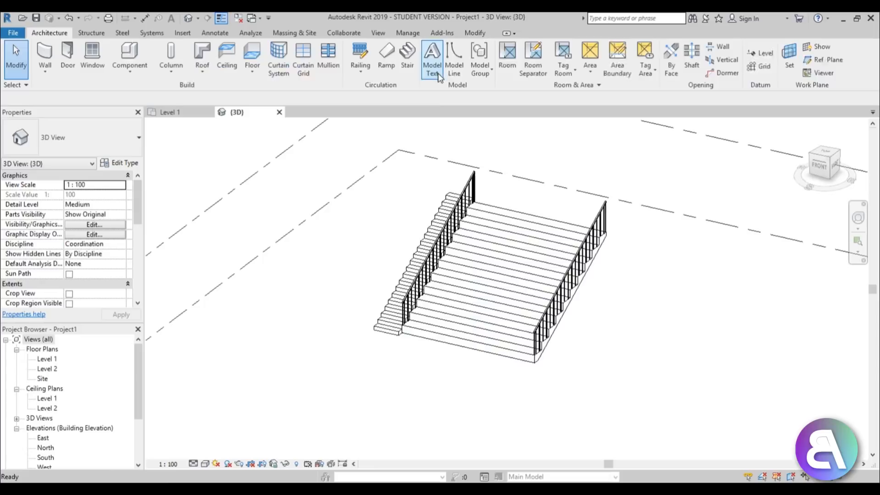
Step: Delete both railings of the second stair
{"action": "left_click", "coordinate": [469, 187]}
{"action": "left_click", "coordinate": [593, 208], "text": "ctrl"}
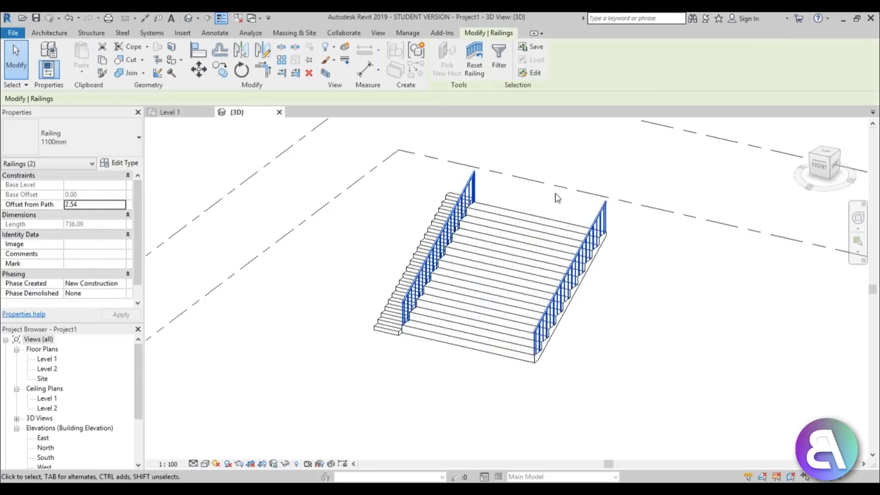
{"action": "key", "text": "Delete"}
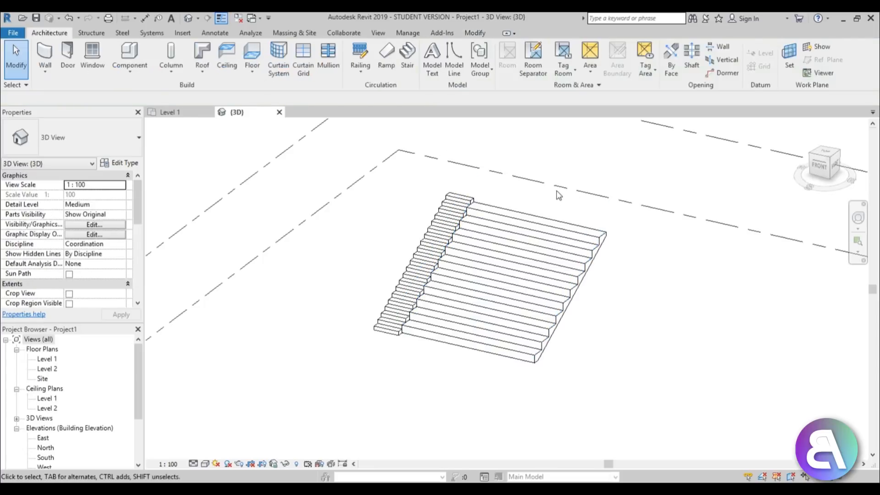
Step: Examine from several sides in 3D how the wide steps line up with the narrow stair's steps
{"action": "middle_click_drag", "start_coordinate": [558, 339], "coordinate": [526, 278], "text": "shift"}
{"action": "scroll", "coordinate": [358, 318], "scroll_direction": "up", "scroll_amount": 3}
{"action": "mouse_move", "coordinate": [450, 363]}
{"action": "middle_mouse_down", "text": "shift"}
{"action": "mouse_move", "coordinate": [481, 378]}
{"action": "mouse_move", "coordinate": [445, 367]}
{"action": "middle_mouse_up", "text": "shift"}
{"action": "middle_click_drag", "start_coordinate": [480, 289], "coordinate": [651, 328], "text": "shift"}
{"action": "middle_click_drag", "start_coordinate": [651, 328], "coordinate": [715, 312], "text": "shift"}
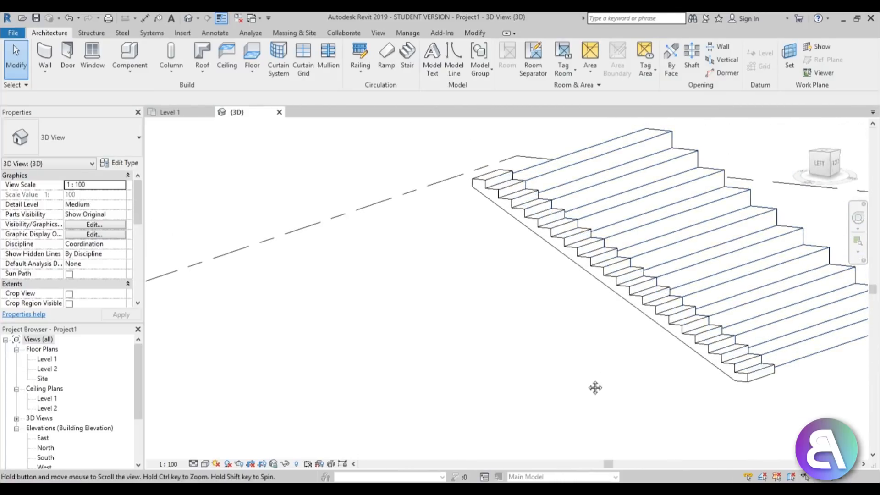
{"action": "middle_click_drag", "start_coordinate": [595, 387], "coordinate": [387, 381]}
{"action": "scroll", "coordinate": [487, 364], "scroll_direction": "up", "scroll_amount": 5}
{"action": "middle_click_drag", "start_coordinate": [651, 350], "coordinate": [333, 357]}
{"action": "scroll", "coordinate": [516, 355], "scroll_direction": "down", "scroll_amount": 5}
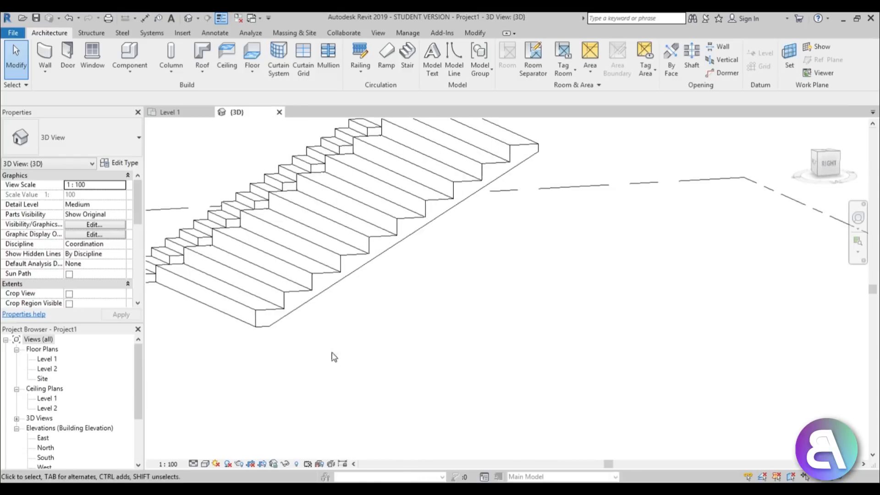
{"action": "middle_click_drag", "start_coordinate": [227, 238], "coordinate": [350, 235]}
{"action": "scroll", "coordinate": [350, 235], "scroll_direction": "up", "scroll_amount": 5}
{"action": "scroll", "coordinate": [413, 192], "scroll_direction": "down", "scroll_amount": 3}
{"action": "middle_click_drag", "start_coordinate": [415, 193], "coordinate": [395, 236]}
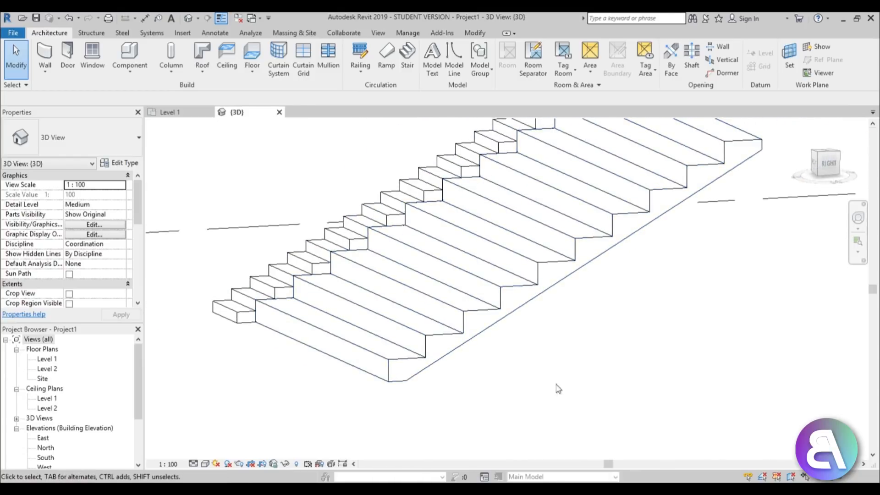
{"action": "middle_click_drag", "start_coordinate": [557, 389], "coordinate": [584, 369], "text": "shift"}
{"action": "middle_click_drag", "start_coordinate": [492, 392], "coordinate": [501, 372]}
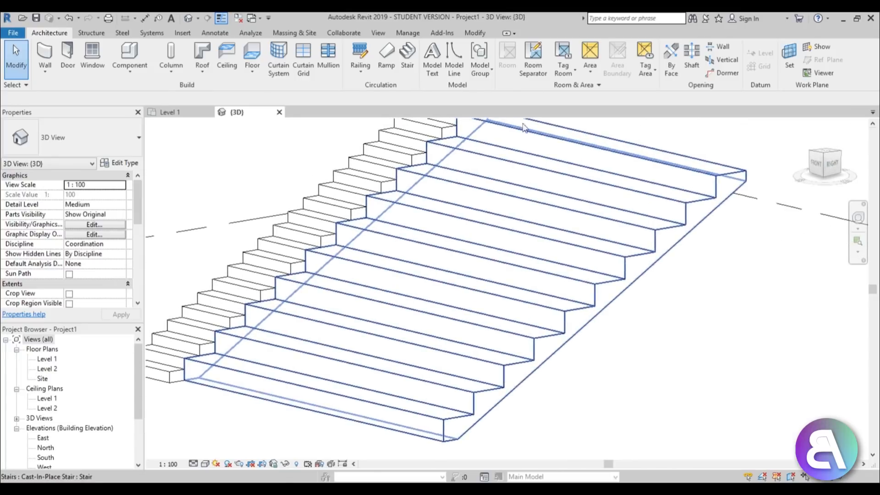
{"action": "middle_click_drag", "start_coordinate": [533, 309], "coordinate": [530, 318]}
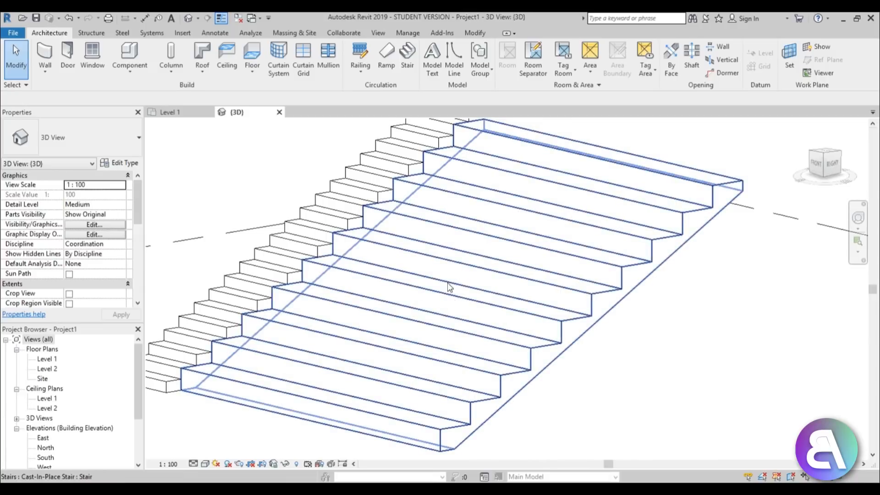
{"action": "middle_click_drag", "start_coordinate": [678, 370], "coordinate": [677, 365]}
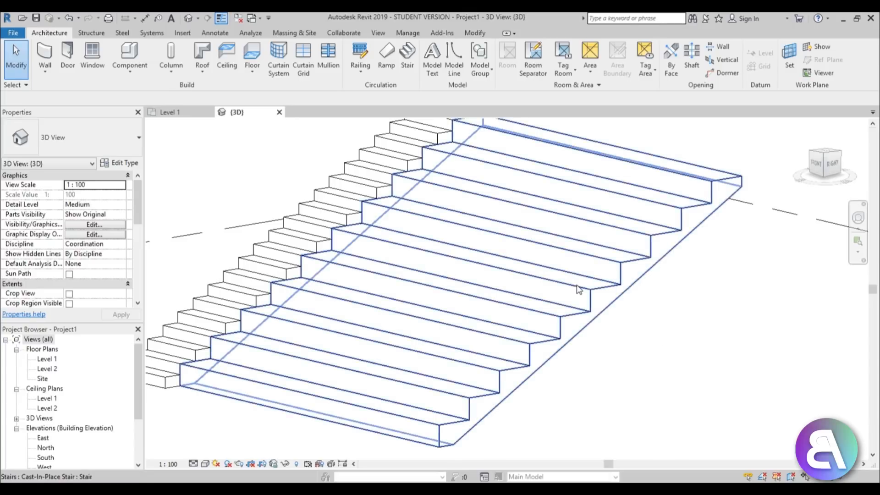
{"action": "scroll", "coordinate": [691, 345], "scroll_direction": "down", "scroll_amount": 5}
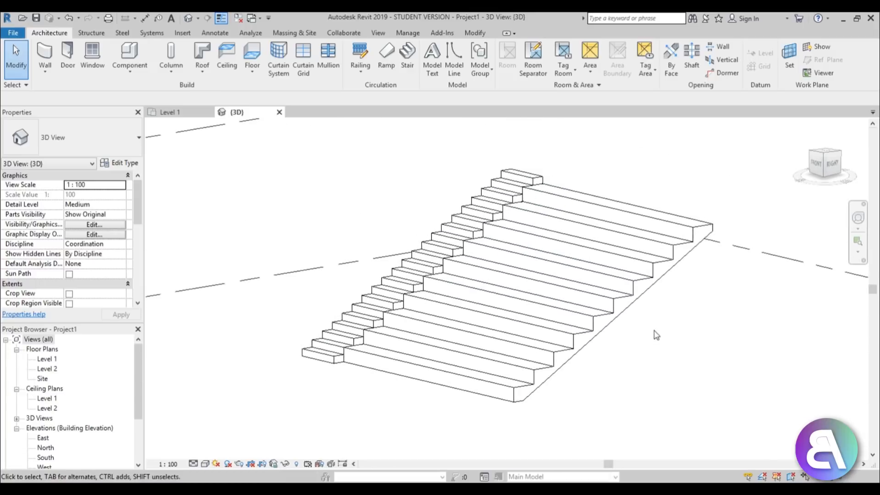
Step: Create a new family from the Metric Generic Model template in the English templates folder
{"action": "left_click", "coordinate": [22, 35]}
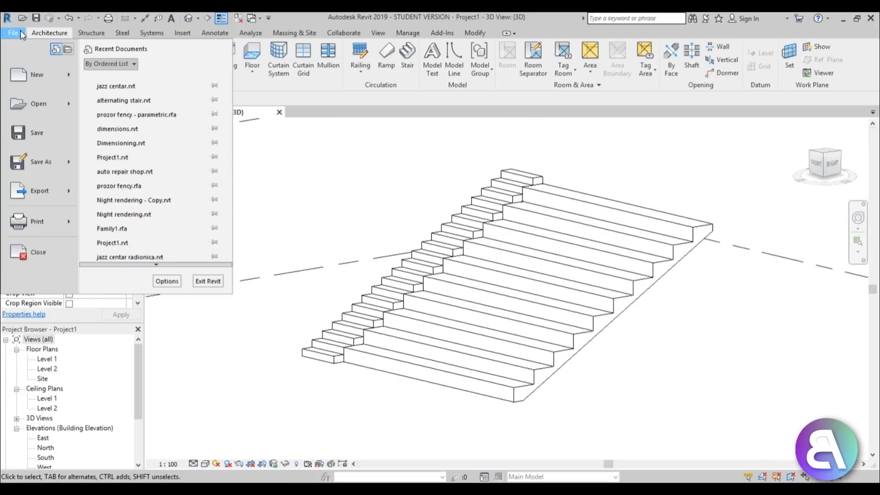
{"action": "mouse_move", "coordinate": [45, 76]}
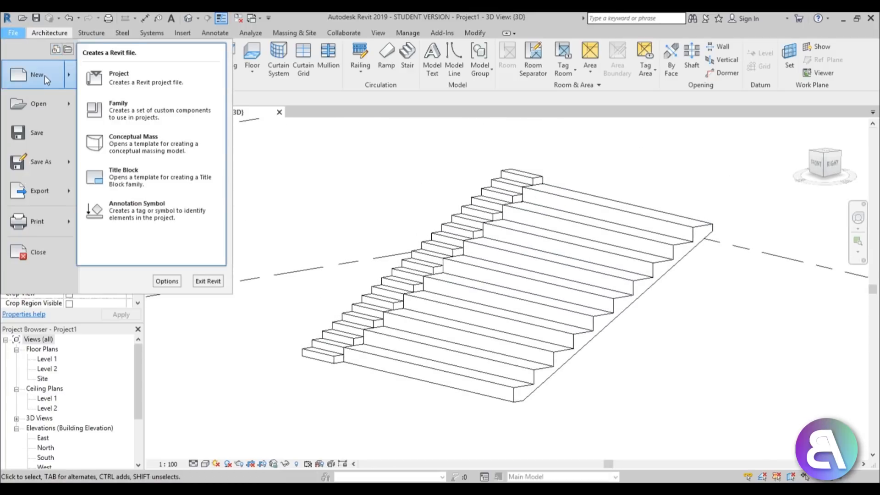
{"action": "left_click", "coordinate": [147, 111]}
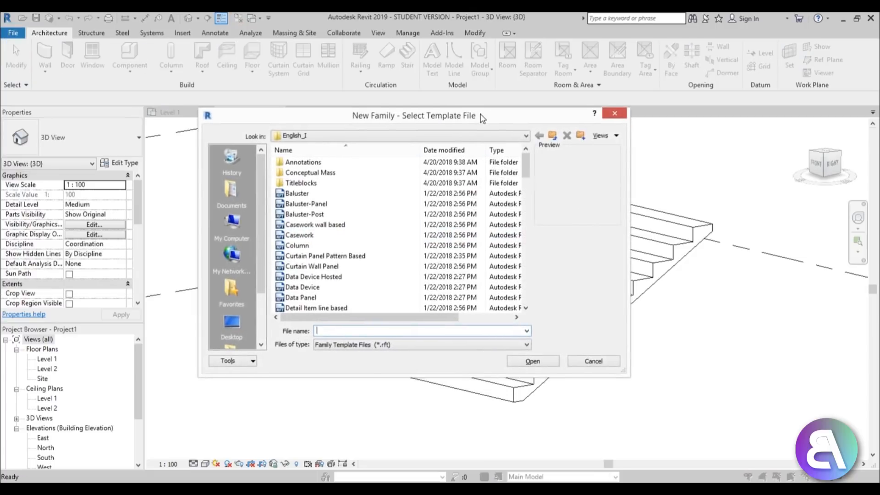
{"action": "left_click", "coordinate": [553, 140]}
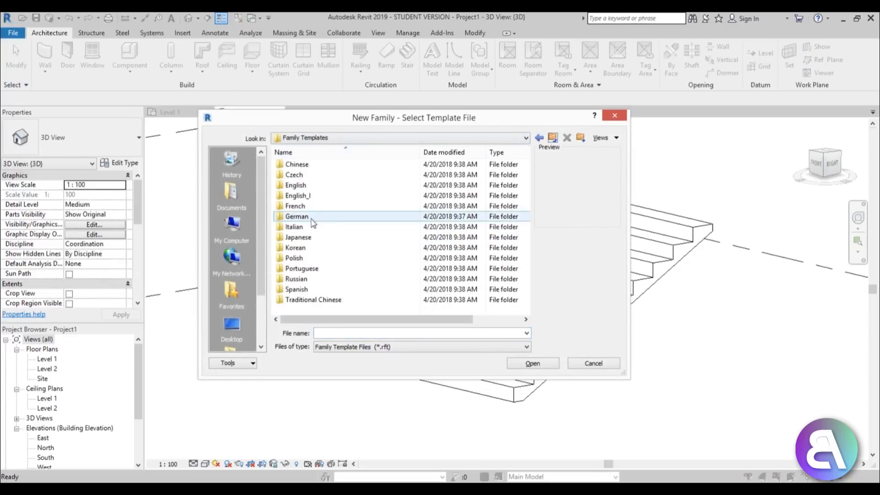
{"action": "double_click", "coordinate": [296, 185]}
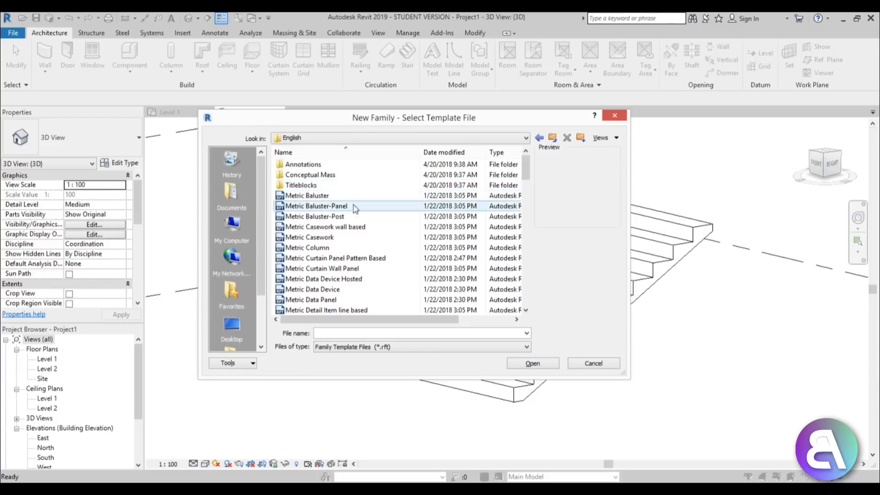
{"action": "left_click_drag", "start_coordinate": [526, 173], "coordinate": [519, 229]}
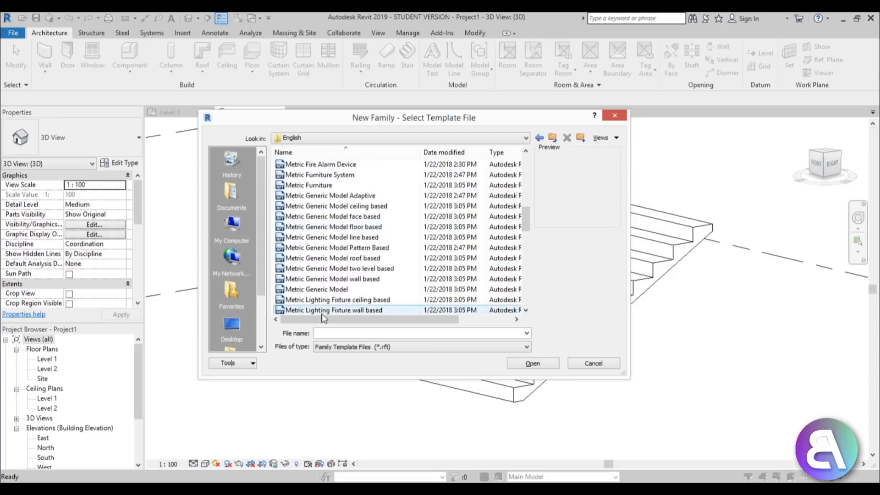
{"action": "left_click", "coordinate": [281, 291]}
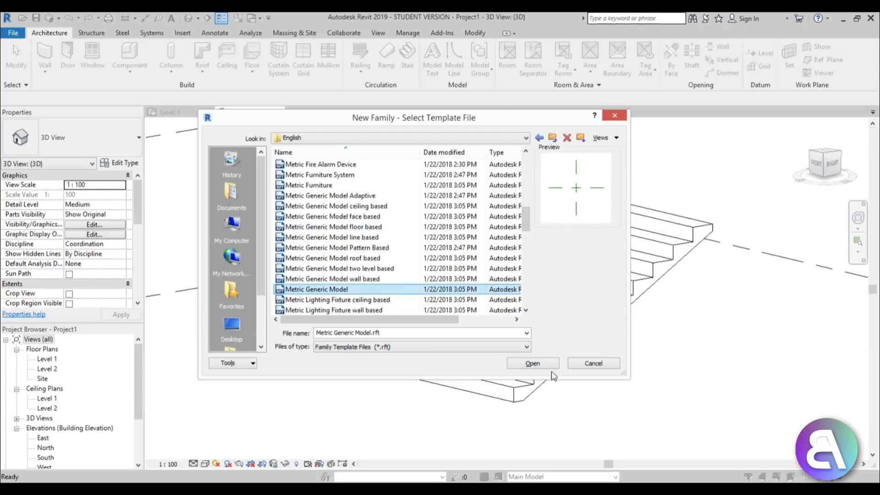
{"action": "left_click", "coordinate": [533, 363]}
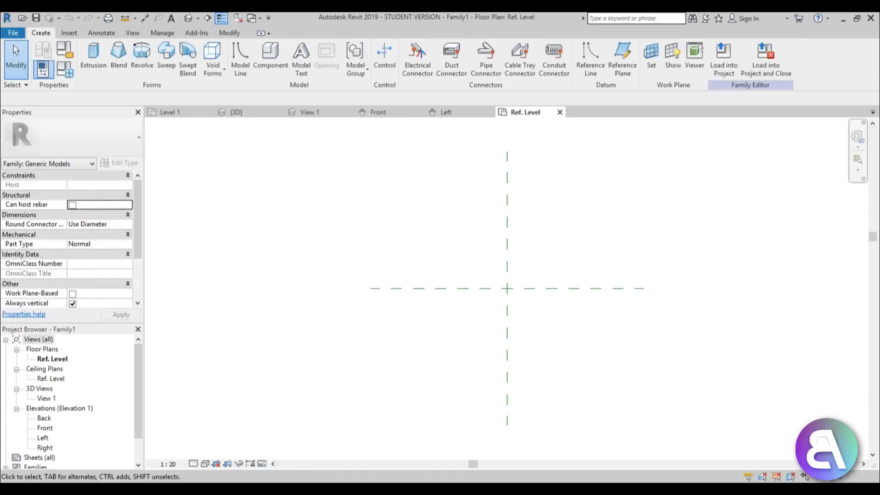
Step: Start an extrusion in the Left elevation and sketch a rectangle about 840 x 340 mm resting on the reference level
{"action": "double_click", "coordinate": [45, 438]}
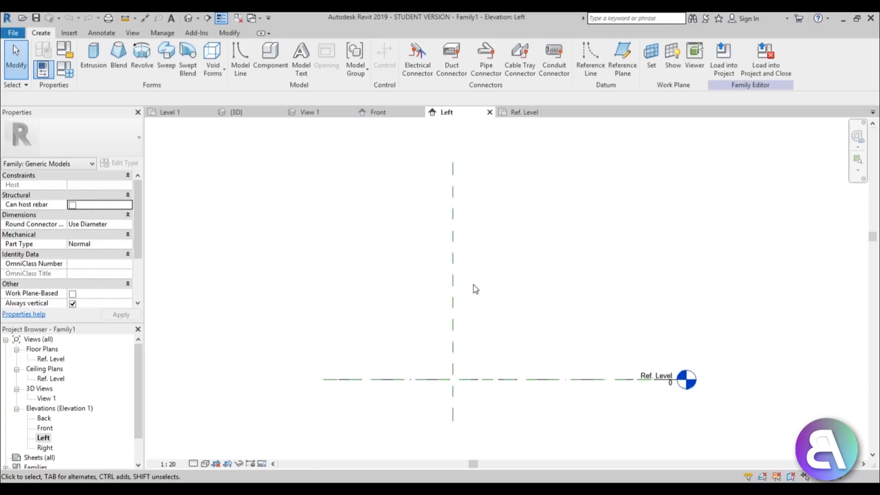
{"action": "scroll", "coordinate": [476, 289], "scroll_direction": "up", "scroll_amount": 2}
{"action": "left_click", "coordinate": [93, 59]}
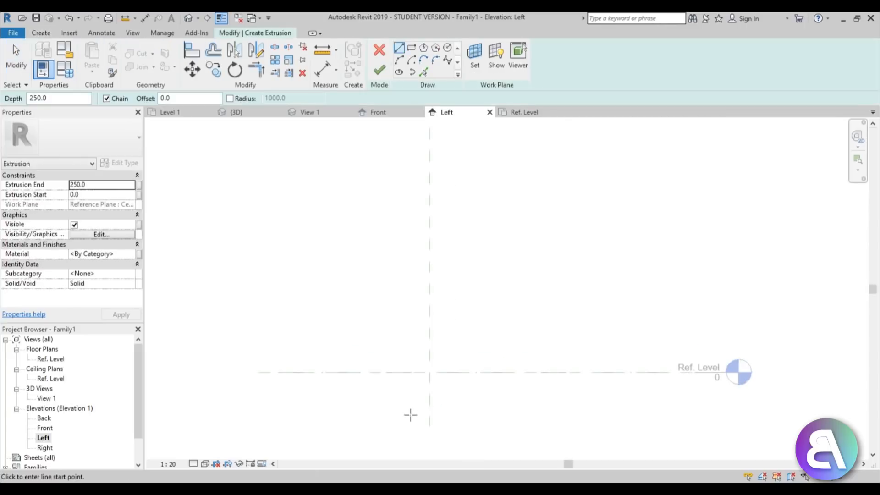
{"action": "left_click", "coordinate": [387, 372]}
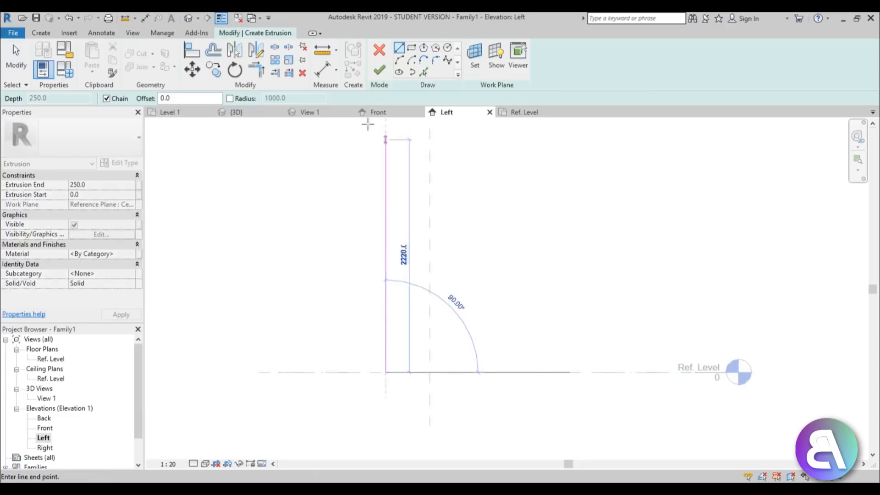
{"action": "left_click", "coordinate": [416, 52]}
{"action": "left_click", "coordinate": [401, 372]}
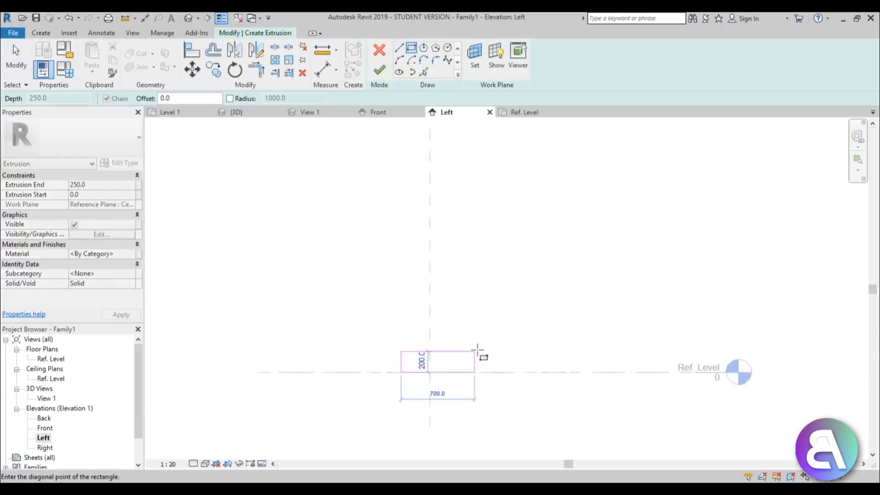
{"action": "left_click", "coordinate": [490, 337]}
{"action": "key", "text": "Escape"}
{"action": "key", "text": "Escape"}
{"action": "scroll", "coordinate": [481, 364], "scroll_direction": "up", "scroll_amount": 2}
Step: Try dimensioning the rectangle's right edge from the vertical center reference plane and delete that dimension
{"action": "left_click", "coordinate": [494, 356]}
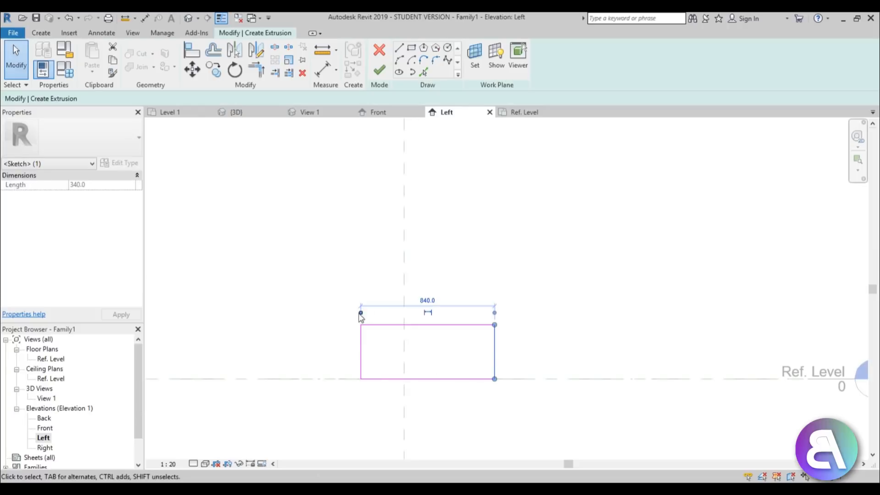
{"action": "left_click_drag", "start_coordinate": [361, 312], "coordinate": [403, 306]}
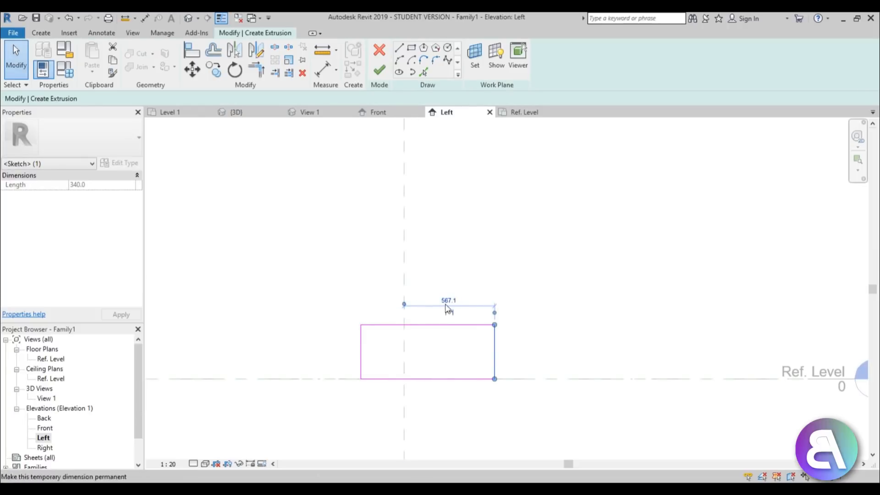
{"action": "left_click", "coordinate": [358, 295]}
{"action": "left_click", "coordinate": [430, 306]}
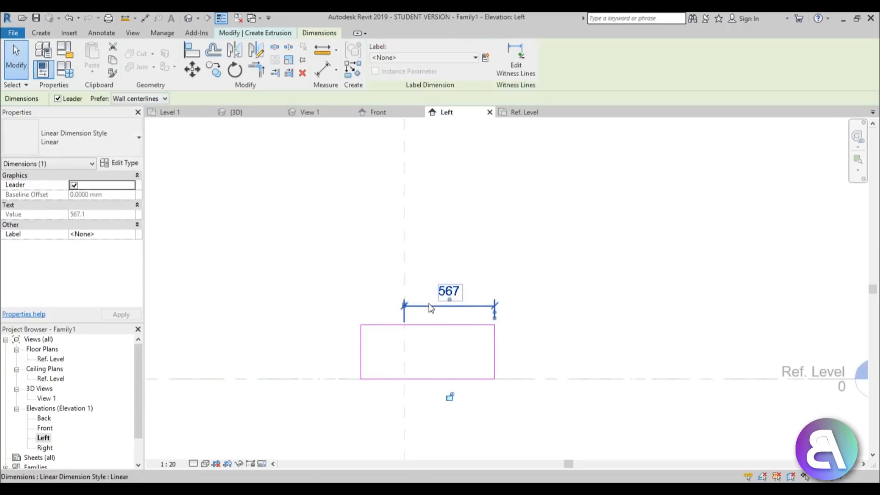
{"action": "key", "text": "Delete"}
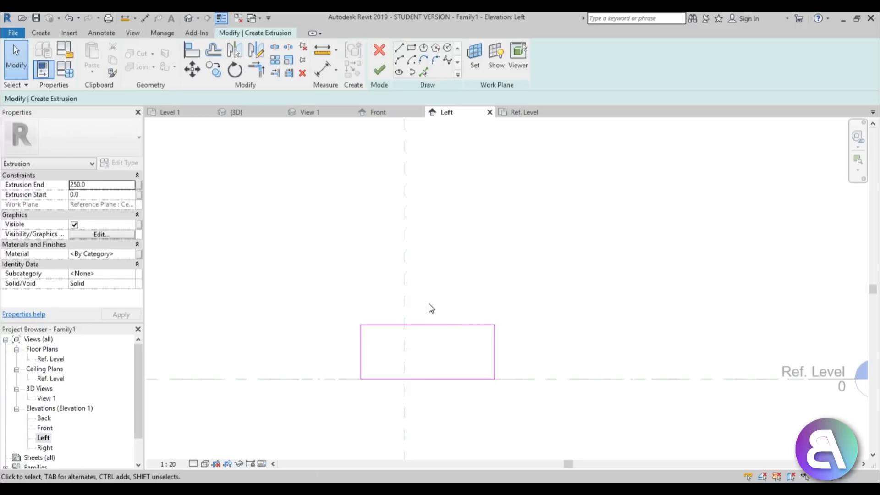
Step: Move the rectangle's right edge closer to the vertical center reference plane by changing its distance from that plane
{"action": "left_click", "coordinate": [494, 355]}
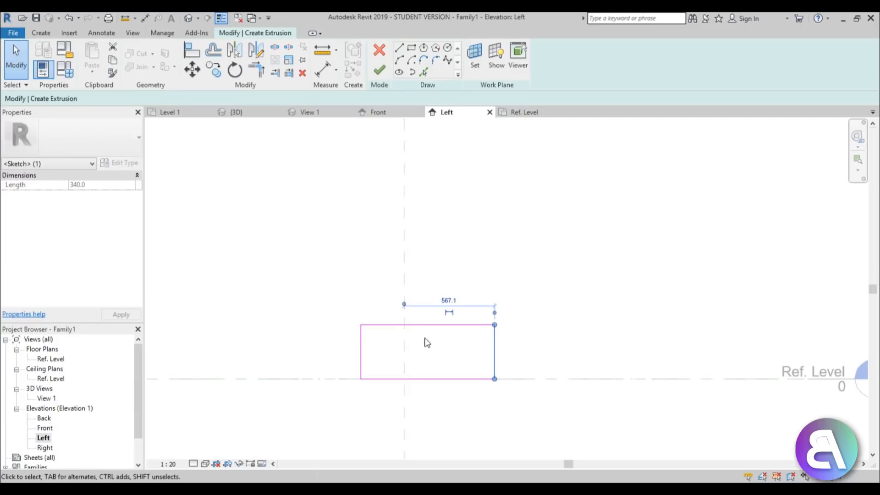
{"action": "key", "text": "Return"}
{"action": "left_click", "coordinate": [273, 261]}
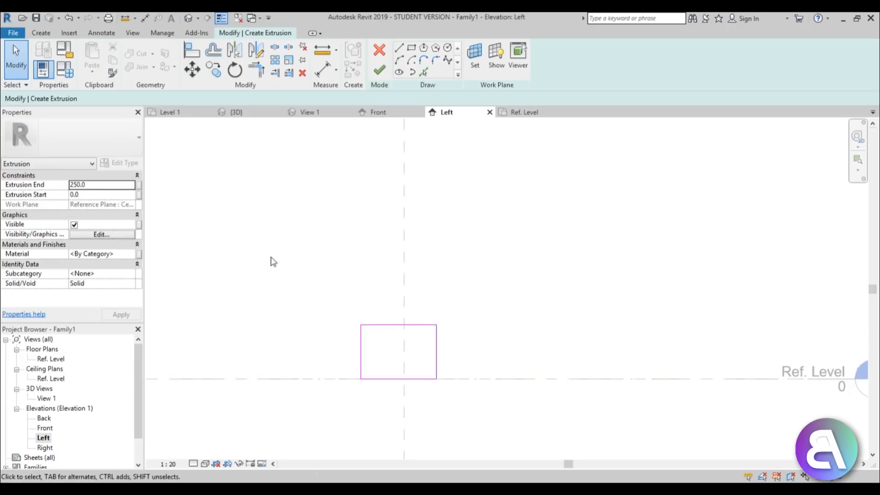
Step: Set the family's length units to centimeters
{"action": "key", "text": "u"}
{"action": "key", "text": "n"}
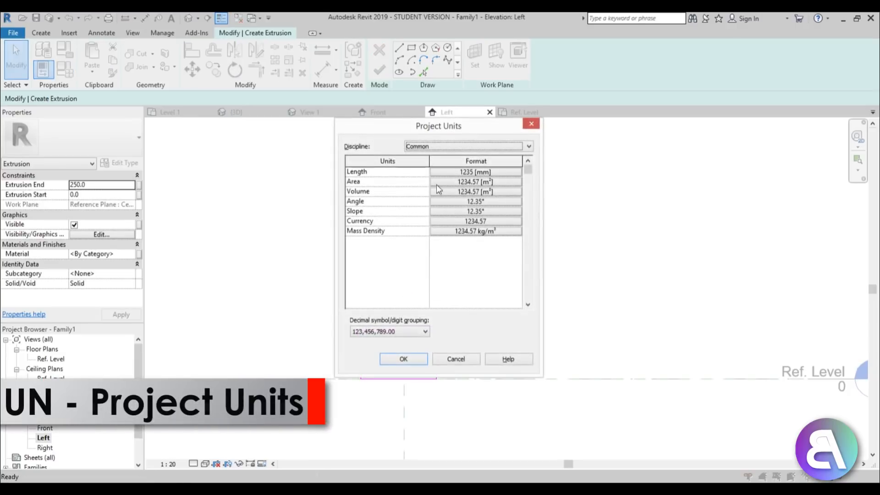
{"action": "left_click", "coordinate": [453, 173]}
{"action": "left_click", "coordinate": [452, 192]}
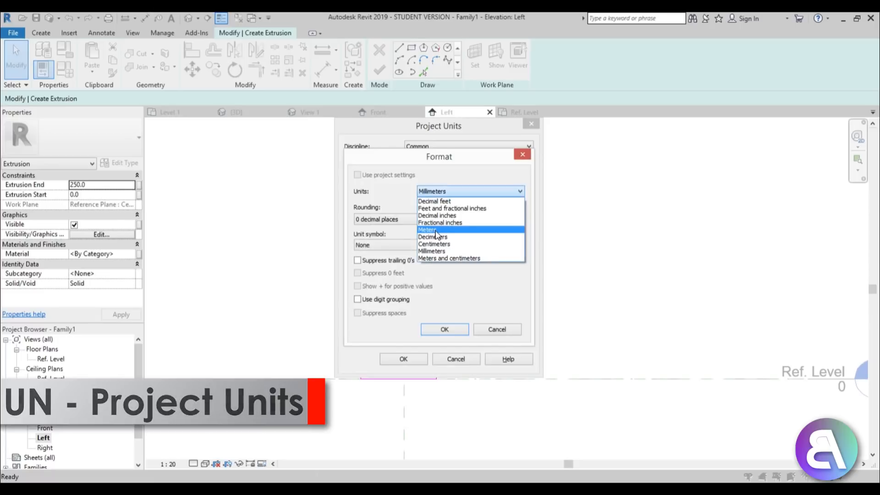
{"action": "left_click", "coordinate": [435, 244]}
{"action": "left_click", "coordinate": [444, 329]}
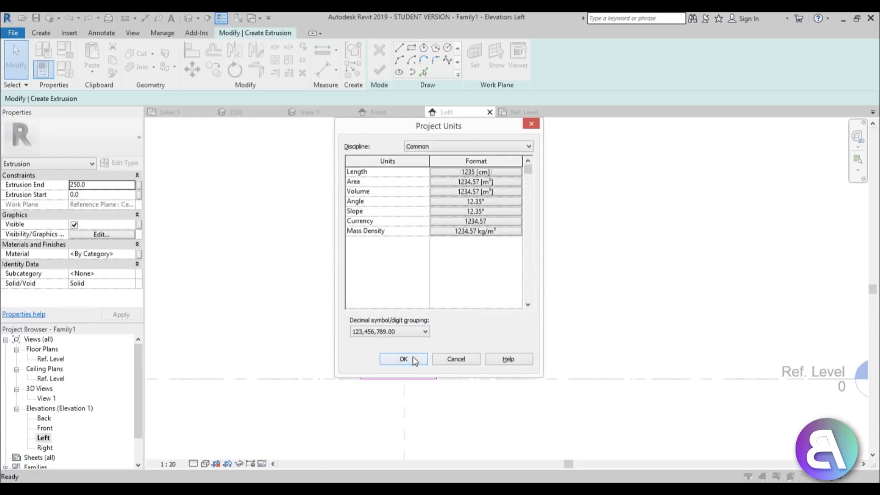
{"action": "left_click", "coordinate": [403, 359]}
Step: Set the rectangle's width to 35 cm and lower its top edge to a height of about 8 cm
{"action": "left_click", "coordinate": [360, 365]}
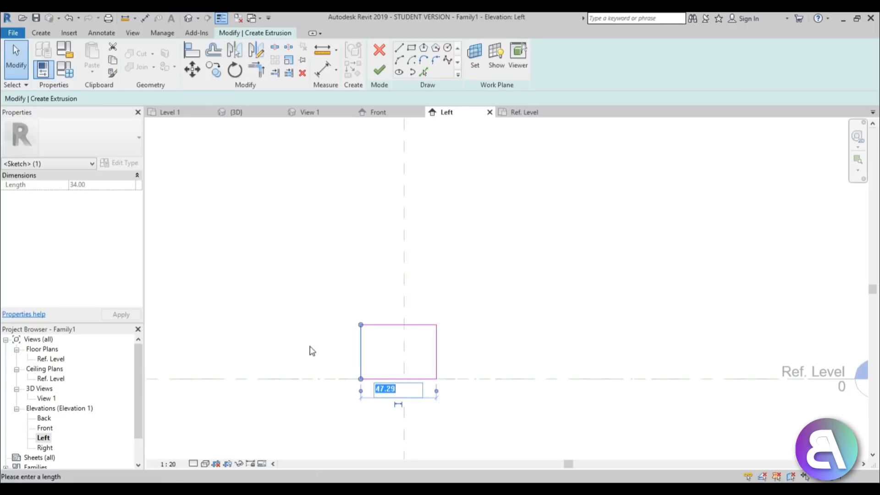
{"action": "type", "text": "35"}
{"action": "key", "text": "Return"}
{"action": "scroll", "coordinate": [341, 354], "scroll_direction": "up", "scroll_amount": 1}
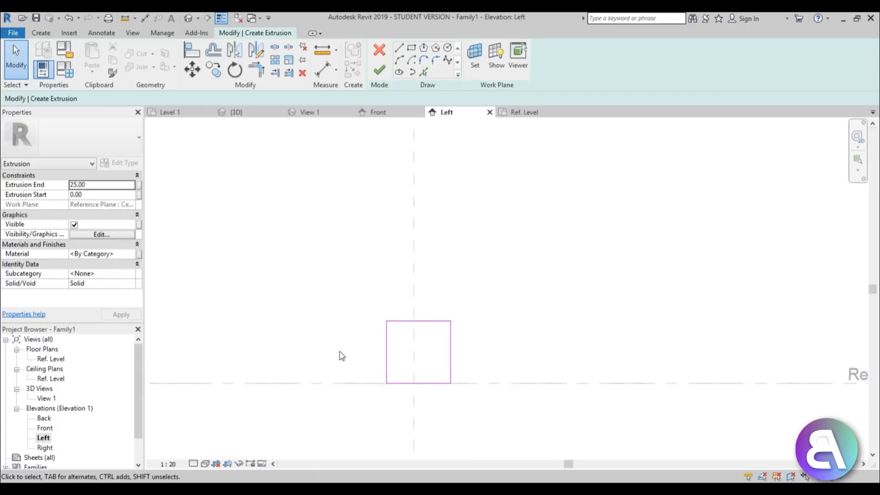
{"action": "middle_click_drag", "start_coordinate": [403, 373], "coordinate": [376, 333]}
{"action": "scroll", "coordinate": [418, 277], "scroll_direction": "up", "scroll_amount": 2}
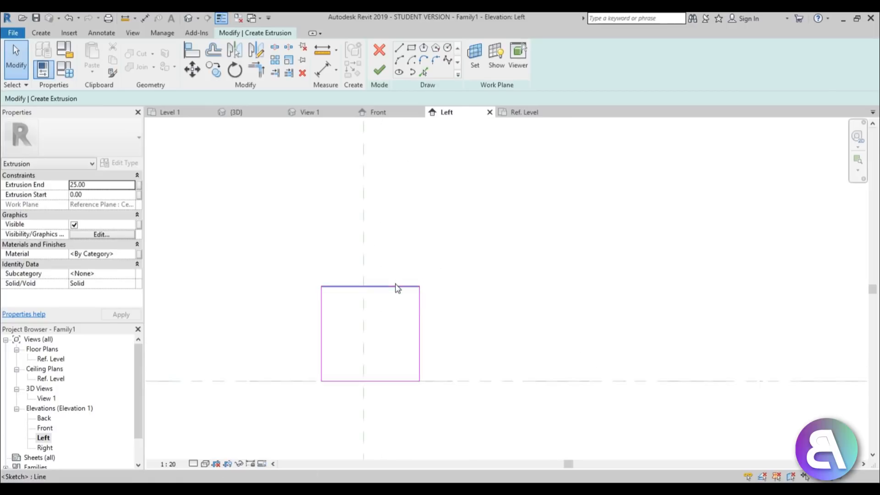
{"action": "left_click_drag", "start_coordinate": [394, 287], "coordinate": [396, 358]}
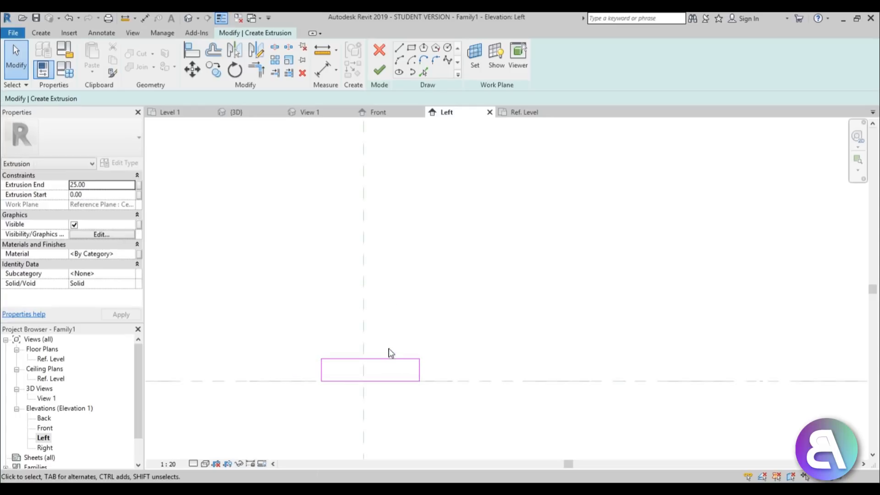
Step: Draw a slanted line about 42 cm long at about 81° upward from the rectangle's lower right corner
{"action": "left_click", "coordinate": [399, 48]}
{"action": "left_click", "coordinate": [419, 380]}
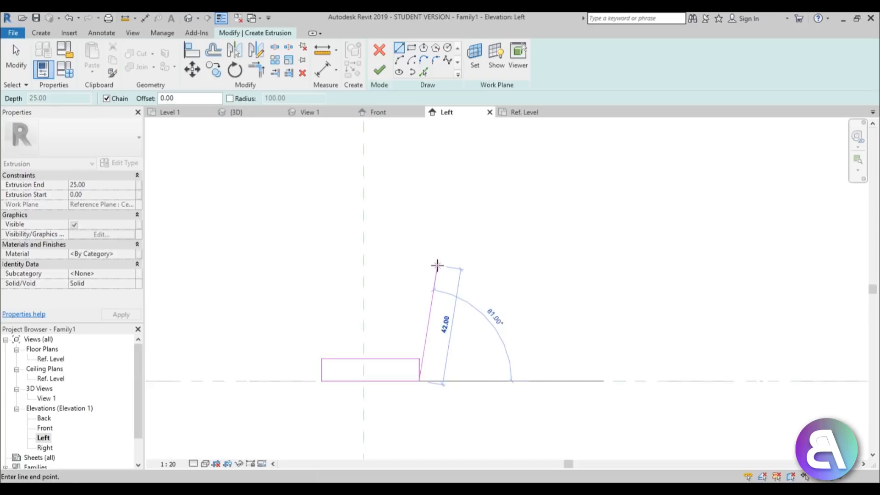
{"action": "left_click", "coordinate": [437, 266]}
{"action": "key", "text": "Escape"}
{"action": "key", "text": "Escape"}
{"action": "scroll", "coordinate": [420, 364], "scroll_direction": "up", "scroll_amount": 1}
{"action": "middle_click_drag", "start_coordinate": [420, 363], "coordinate": [431, 357]}
{"action": "left_click", "coordinate": [444, 301]}
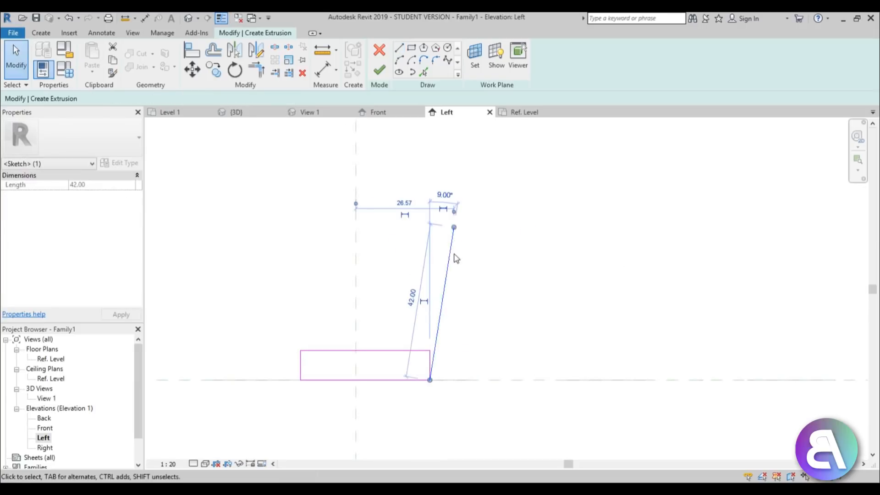
{"action": "key", "text": "Escape"}
Step: Delete the rectangle's top and right edges, keeping the base, left edge and slanted line
{"action": "scroll", "coordinate": [412, 360], "scroll_direction": "up", "scroll_amount": 1}
{"action": "middle_click_drag", "start_coordinate": [378, 362], "coordinate": [480, 330]}
{"action": "left_click", "coordinate": [457, 316]}
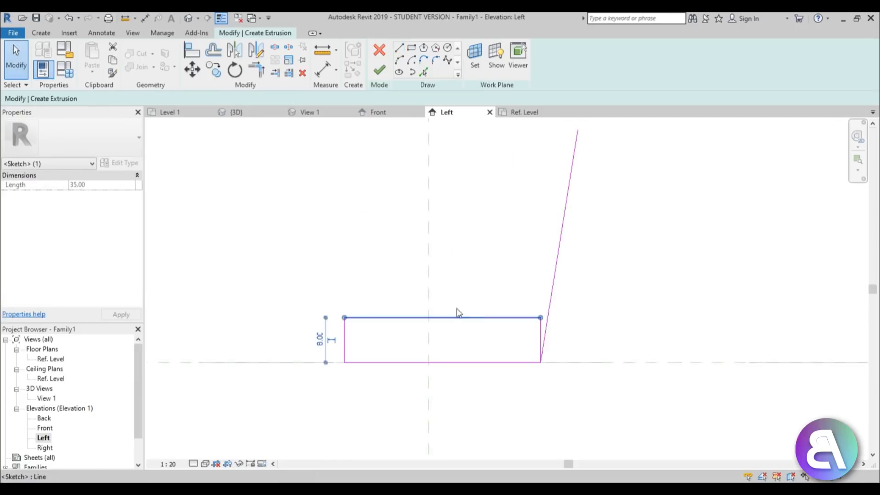
{"action": "key", "text": "Delete"}
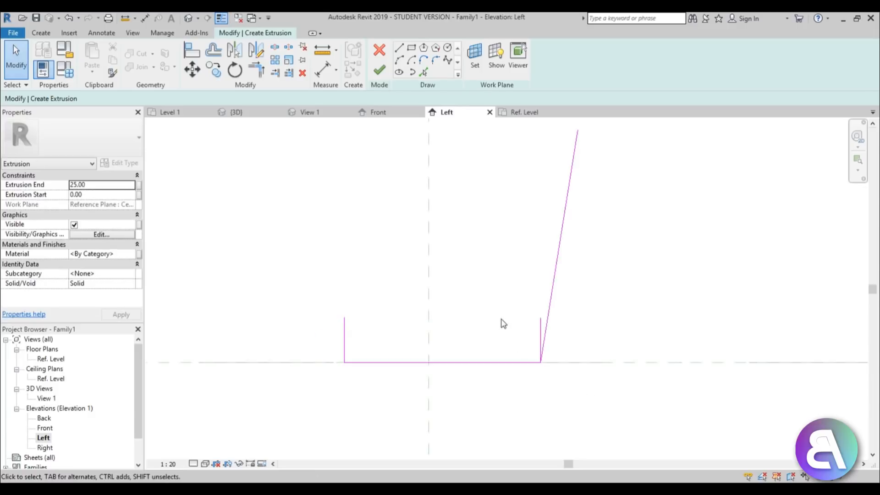
{"action": "left_click", "coordinate": [540, 327]}
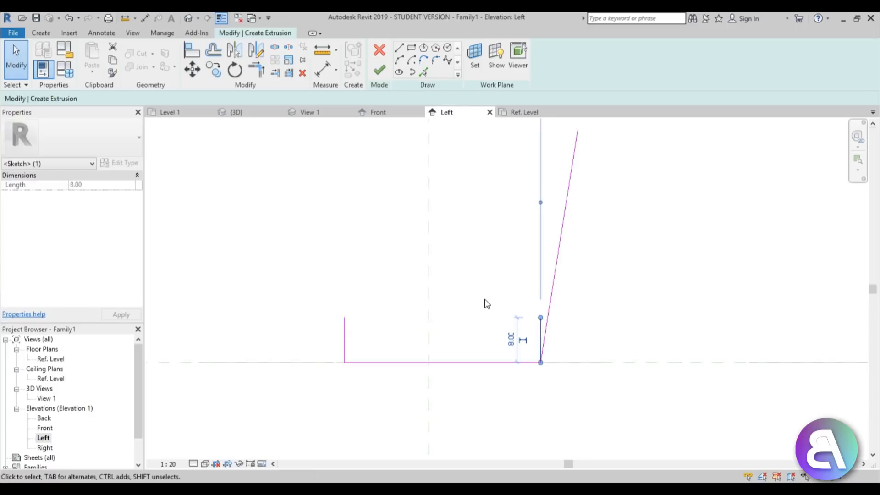
{"action": "key", "text": "Delete"}
Step: Draw a shallow sagging arc for the seat from the left edge to a point just short of the slanted line
{"action": "left_click", "coordinate": [400, 59]}
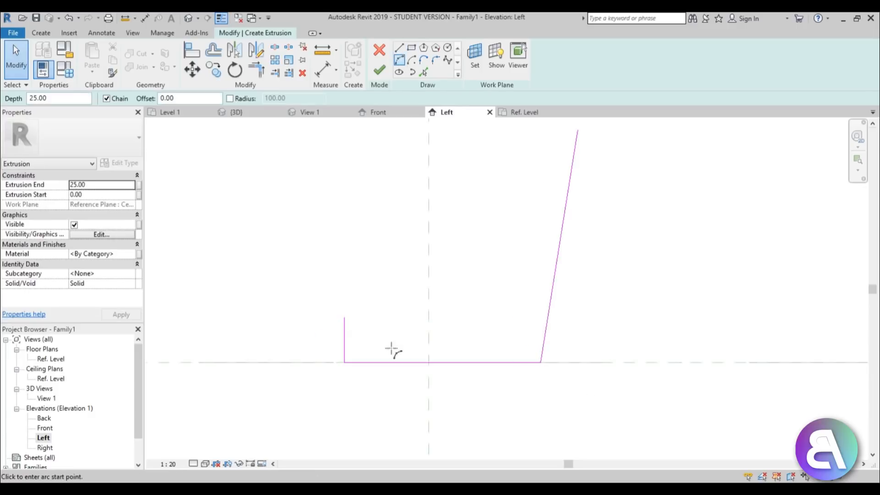
{"action": "left_click", "coordinate": [344, 348]}
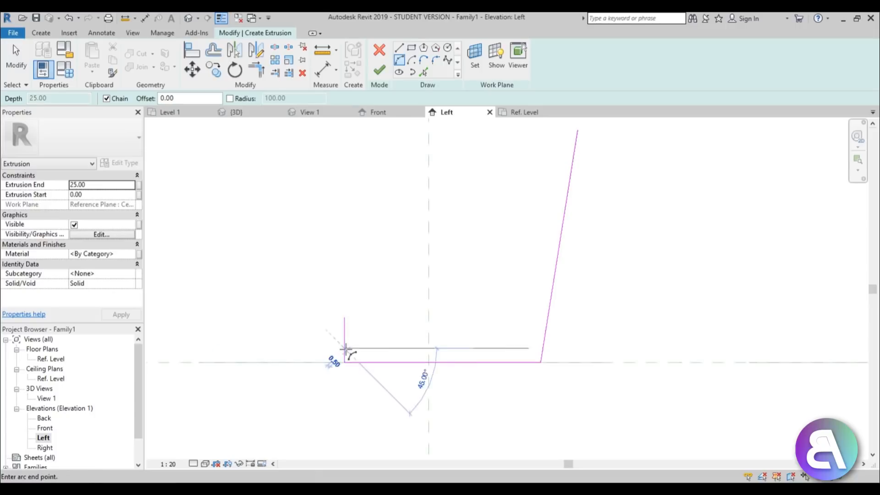
{"action": "left_click", "coordinate": [511, 339]}
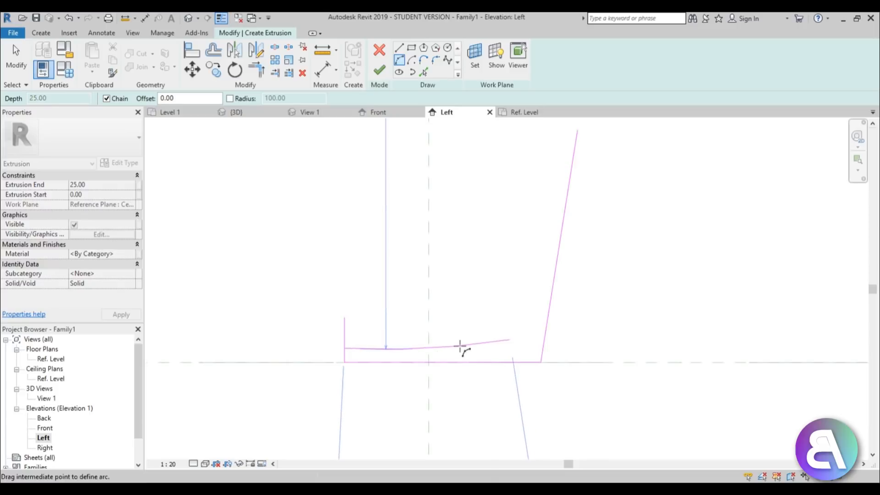
{"action": "left_click", "coordinate": [461, 347]}
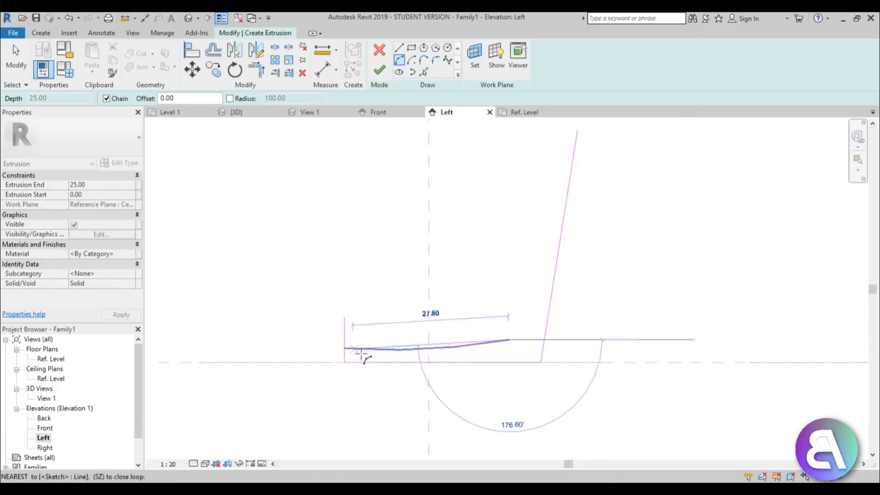
Step: Continue the seat arc with two chained arcs that curve up alongside the slanted line to near its upper end
{"action": "scroll", "coordinate": [503, 313], "scroll_direction": "down", "scroll_amount": 1}
{"action": "middle_click_drag", "start_coordinate": [512, 324], "coordinate": [487, 349]}
{"action": "scroll", "coordinate": [489, 349], "scroll_direction": "up", "scroll_amount": 2}
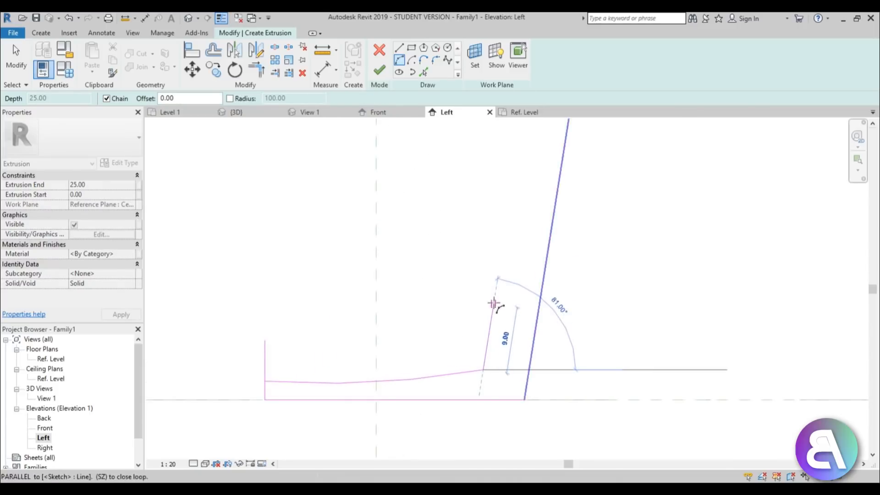
{"action": "scroll", "coordinate": [495, 304], "scroll_direction": "down", "scroll_amount": 2}
{"action": "middle_click_drag", "start_coordinate": [499, 308], "coordinate": [493, 355]}
{"action": "left_click", "coordinate": [491, 319]}
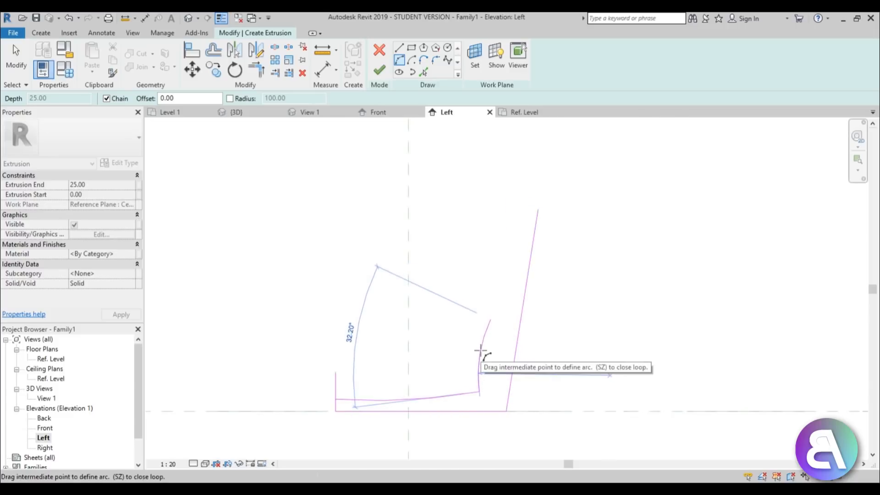
{"action": "left_click", "coordinate": [482, 352]}
{"action": "scroll", "coordinate": [507, 275], "scroll_direction": "up", "scroll_amount": 2}
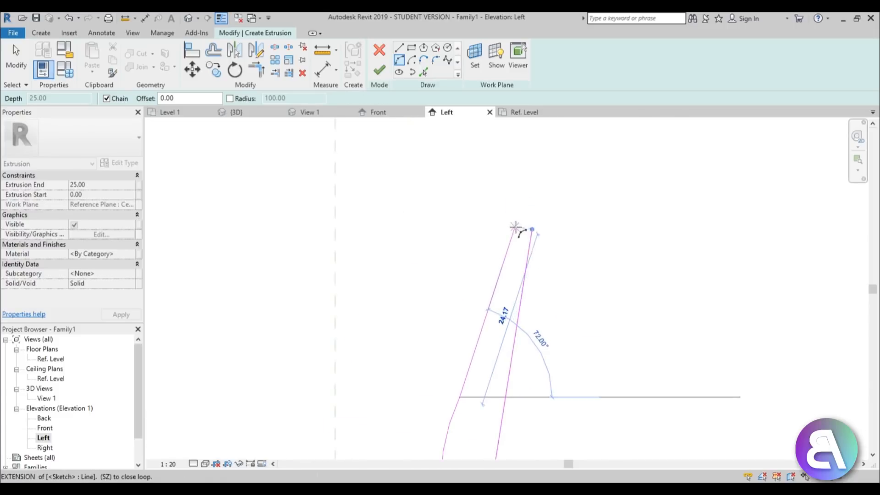
{"action": "left_click", "coordinate": [513, 228]}
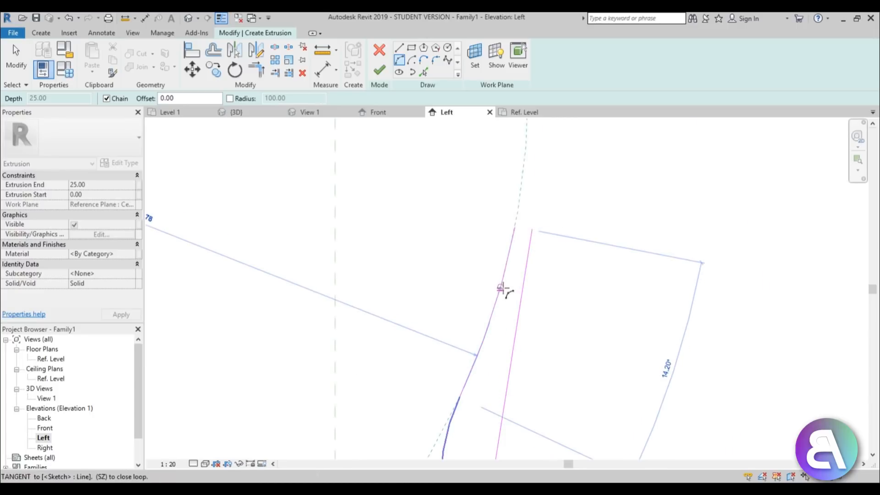
{"action": "key", "text": "Escape"}
Step: Draw a line from the slanted line's upper end across the backrest arc and trim it to the arc's end
{"action": "key", "text": "l"}
{"action": "key", "text": "i"}
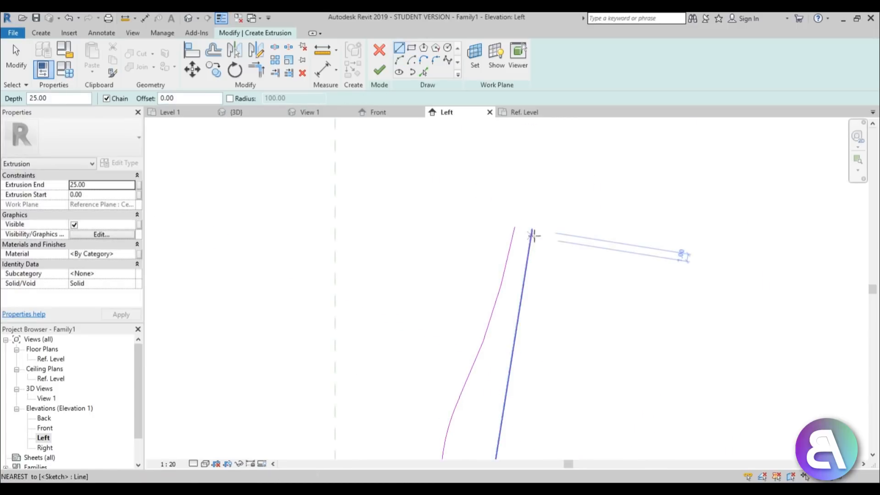
{"action": "left_click", "coordinate": [532, 230]}
{"action": "left_click", "coordinate": [463, 219]}
{"action": "key", "text": "Escape"}
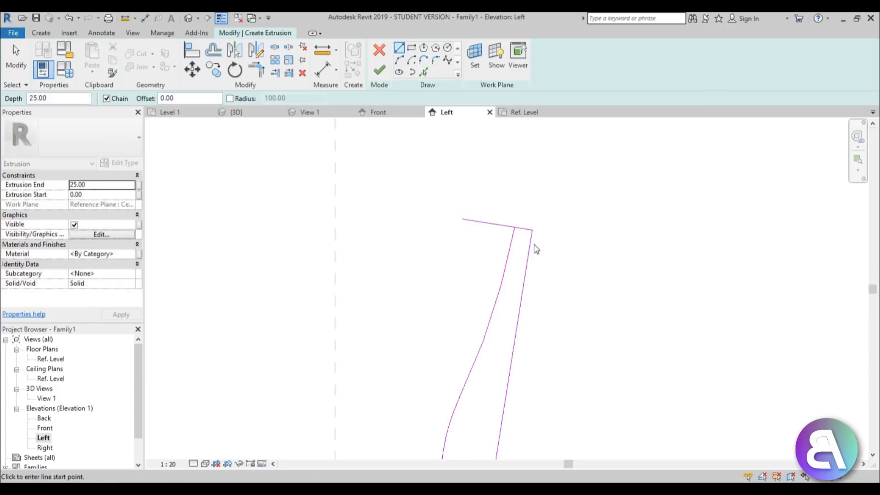
{"action": "key", "text": "Escape"}
{"action": "key", "text": "t"}
{"action": "key", "text": "r"}
{"action": "scroll", "coordinate": [491, 211], "scroll_direction": "down", "scroll_amount": 2}
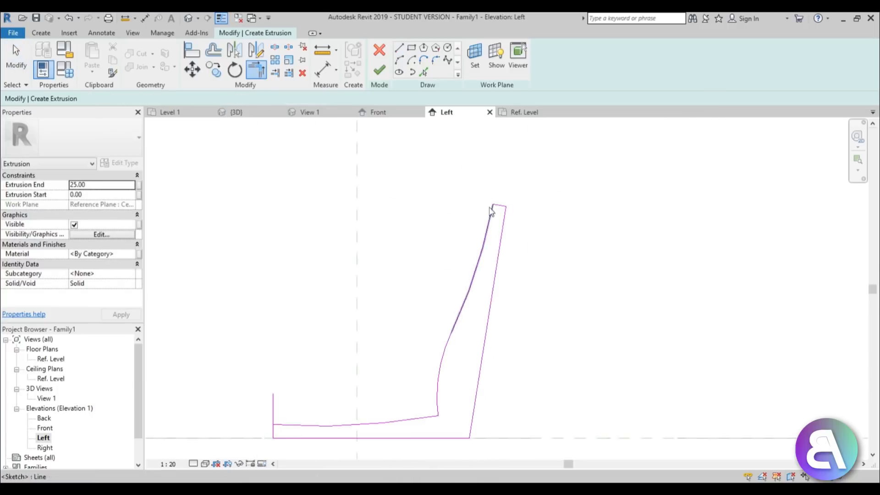
{"action": "key", "text": "Escape"}
Step: Fillet the seat's front corner between the short left edge and the seat arc
{"action": "scroll", "coordinate": [294, 383], "scroll_direction": "up", "scroll_amount": 2}
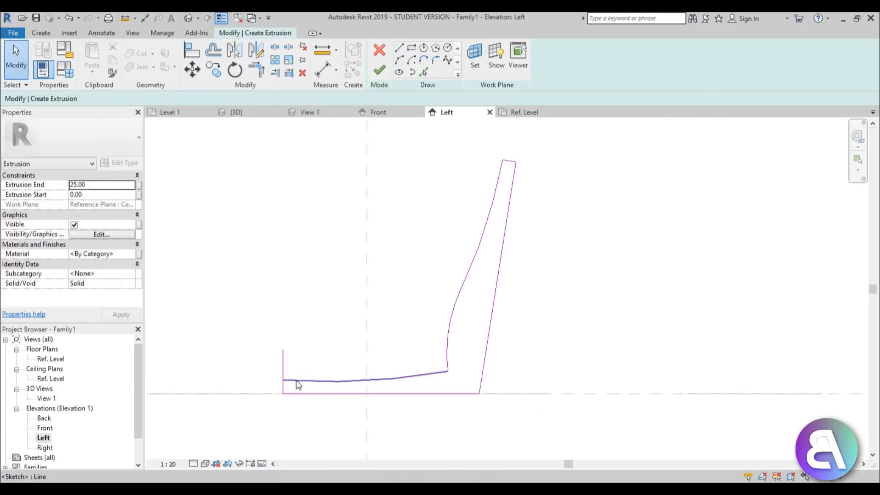
{"action": "left_click", "coordinate": [436, 63]}
{"action": "scroll", "coordinate": [300, 330], "scroll_direction": "up", "scroll_amount": 3}
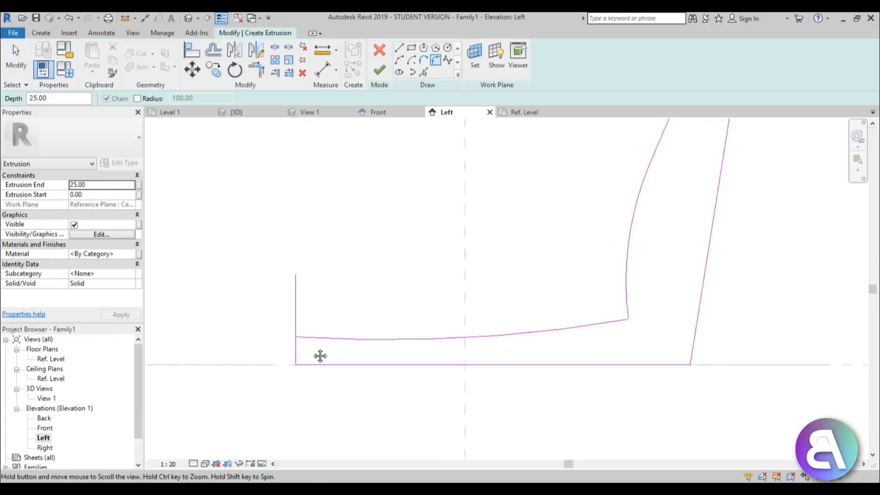
{"action": "left_click", "coordinate": [300, 330]}
{"action": "left_click", "coordinate": [312, 318]}
{"action": "scroll", "coordinate": [305, 337], "scroll_direction": "up", "scroll_amount": 3}
{"action": "left_click", "coordinate": [304, 337]}
{"action": "scroll", "coordinate": [360, 361], "scroll_direction": "down", "scroll_amount": 5}
Step: Fillet the inner corner where the seat arc meets the lower backrest arc
{"action": "middle_click_drag", "start_coordinate": [357, 363], "coordinate": [129, 381]}
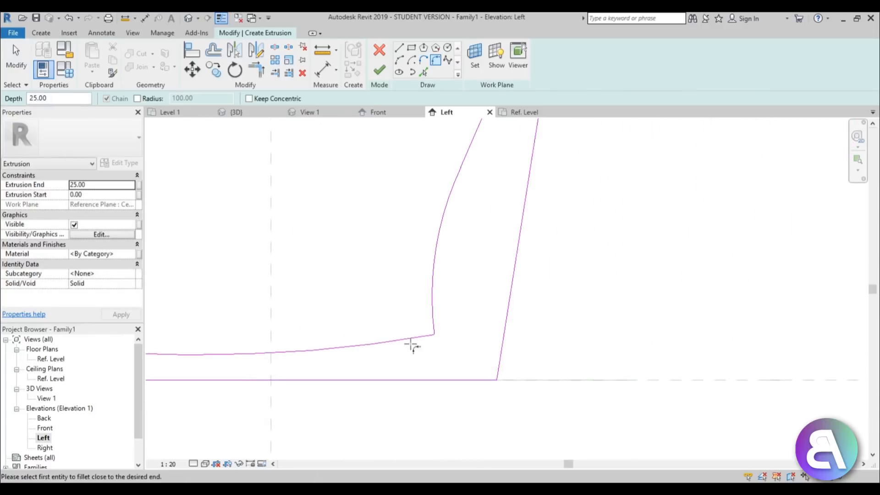
{"action": "left_click", "coordinate": [412, 339]}
{"action": "left_click", "coordinate": [433, 325]}
{"action": "left_click", "coordinate": [428, 328]}
Step: Fillet the top of the backrest between the upper arc and the short top line with a radius of about 2 cm
{"action": "scroll", "coordinate": [458, 315], "scroll_direction": "down", "scroll_amount": 2}
{"action": "middle_click_drag", "start_coordinate": [458, 315], "coordinate": [395, 456]}
{"action": "scroll", "coordinate": [445, 220], "scroll_direction": "up", "scroll_amount": 3}
{"action": "left_click", "coordinate": [441, 257]}
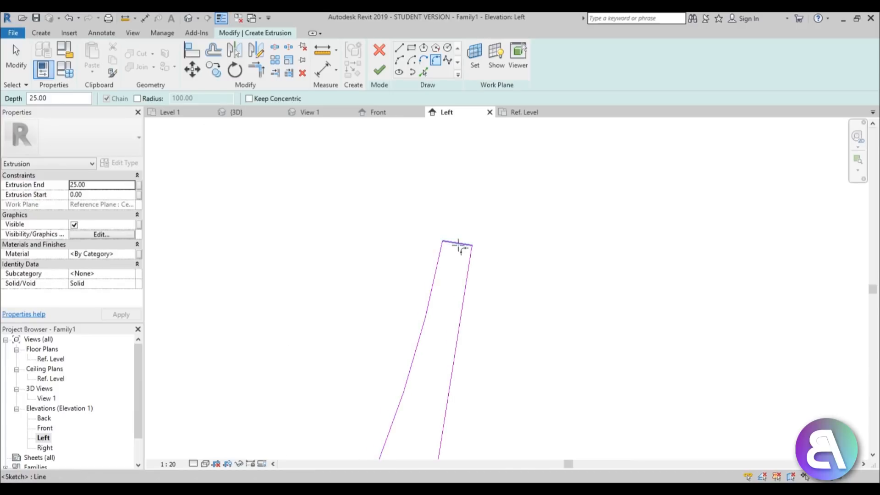
{"action": "left_click", "coordinate": [458, 244]}
{"action": "scroll", "coordinate": [451, 251], "scroll_direction": "up", "scroll_amount": 3}
{"action": "left_click", "coordinate": [452, 248]}
{"action": "scroll", "coordinate": [503, 192], "scroll_direction": "down", "scroll_amount": 4}
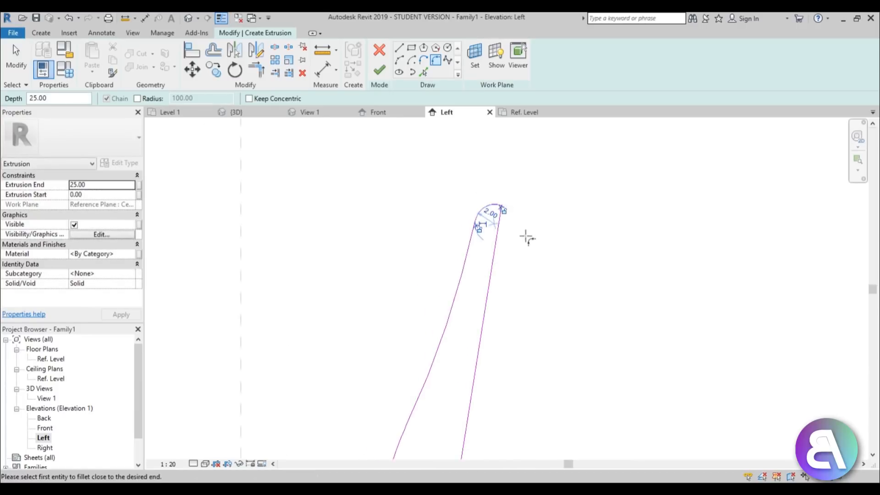
{"action": "scroll", "coordinate": [526, 257], "scroll_direction": "down", "scroll_amount": 4}
{"action": "key", "text": "Escape"}
Step: Shift the slanted rear line toward the seat to make the backrest thinner
{"action": "scroll", "coordinate": [464, 293], "scroll_direction": "up", "scroll_amount": 3}
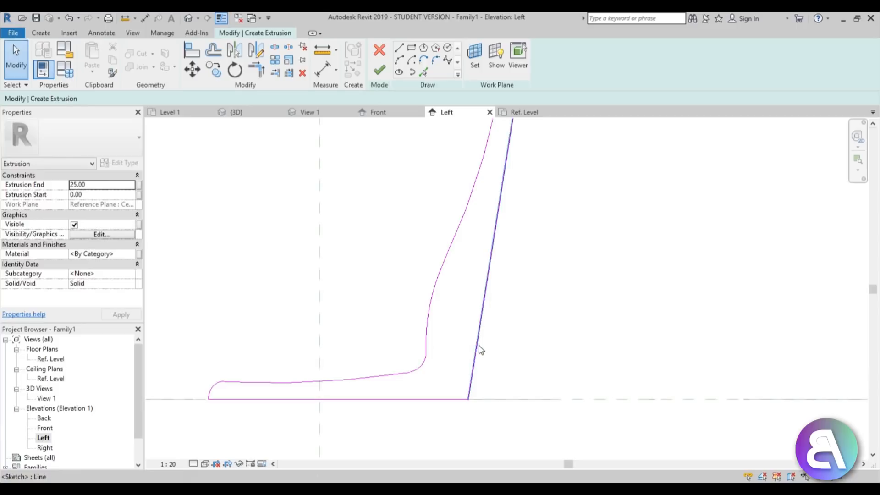
{"action": "scroll", "coordinate": [479, 347], "scroll_direction": "down", "scroll_amount": 3}
{"action": "middle_click_drag", "start_coordinate": [483, 356], "coordinate": [474, 381]}
{"action": "scroll", "coordinate": [471, 375], "scroll_direction": "up", "scroll_amount": 5}
{"action": "left_click_drag", "start_coordinate": [466, 373], "coordinate": [449, 369]}
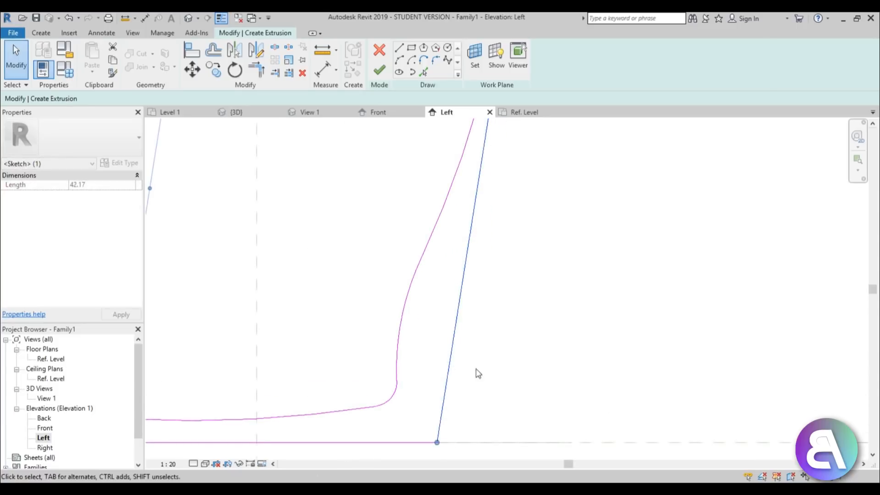
{"action": "scroll", "coordinate": [477, 374], "scroll_direction": "down", "scroll_amount": 3}
{"action": "scroll", "coordinate": [481, 208], "scroll_direction": "up", "scroll_amount": 4}
{"action": "key", "text": "Escape"}
Step: Delete the leftover short line at the backrest top and trim the slanted line and fillet arc to a corner
{"action": "scroll", "coordinate": [475, 275], "scroll_direction": "up", "scroll_amount": 2}
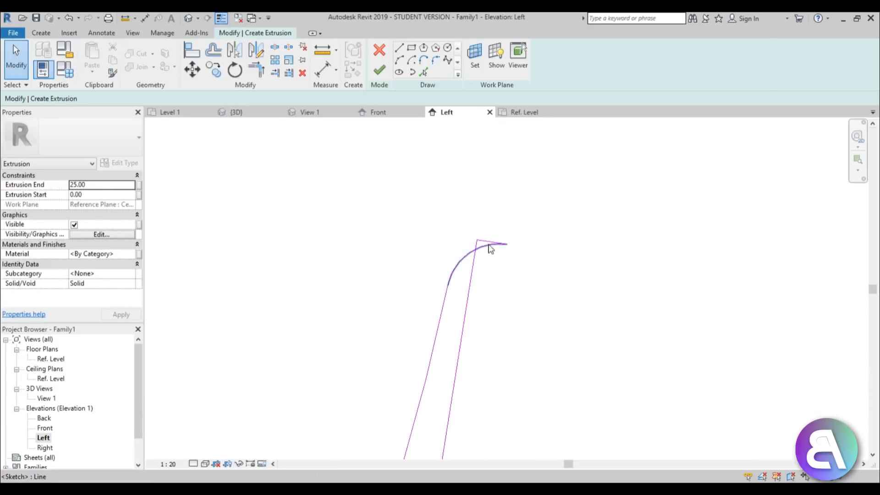
{"action": "left_click", "coordinate": [488, 242]}
{"action": "key", "text": "Escape"}
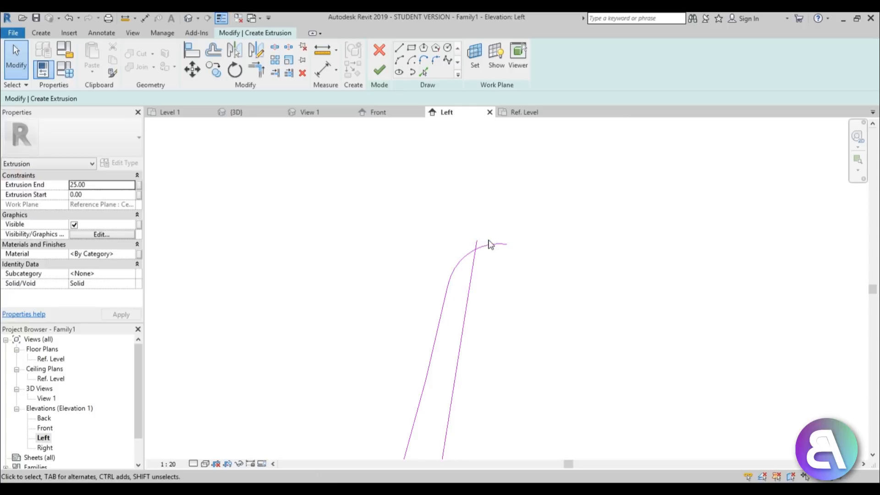
{"action": "key", "text": "t"}
{"action": "key", "text": "r"}
{"action": "left_click", "coordinate": [474, 259]}
{"action": "left_click", "coordinate": [467, 256]}
{"action": "scroll", "coordinate": [465, 197], "scroll_direction": "down", "scroll_amount": 3}
{"action": "key", "text": "Escape"}
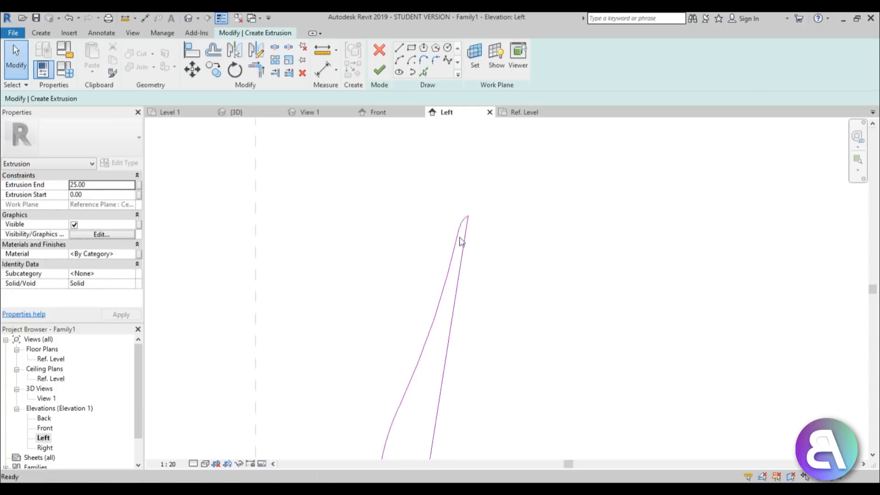
Step: Set the extrusion end to 20 and the extrusion start to -20, and finish the seat profile extrusion
{"action": "scroll", "coordinate": [460, 237], "scroll_direction": "down", "scroll_amount": 2}
{"action": "mouse_move", "coordinate": [464, 296]}
{"action": "middle_mouse_down"}
{"action": "mouse_move", "coordinate": [477, 263]}
{"action": "mouse_move", "coordinate": [497, 274]}
{"action": "middle_mouse_up"}
{"action": "middle_click_drag", "start_coordinate": [400, 322], "coordinate": [389, 333]}
{"action": "middle_click_drag", "start_coordinate": [398, 397], "coordinate": [390, 382]}
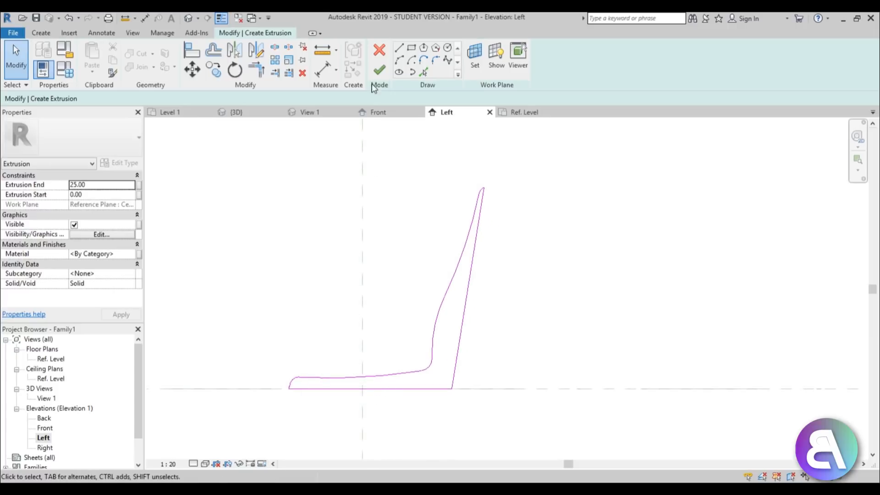
{"action": "left_click", "coordinate": [98, 185]}
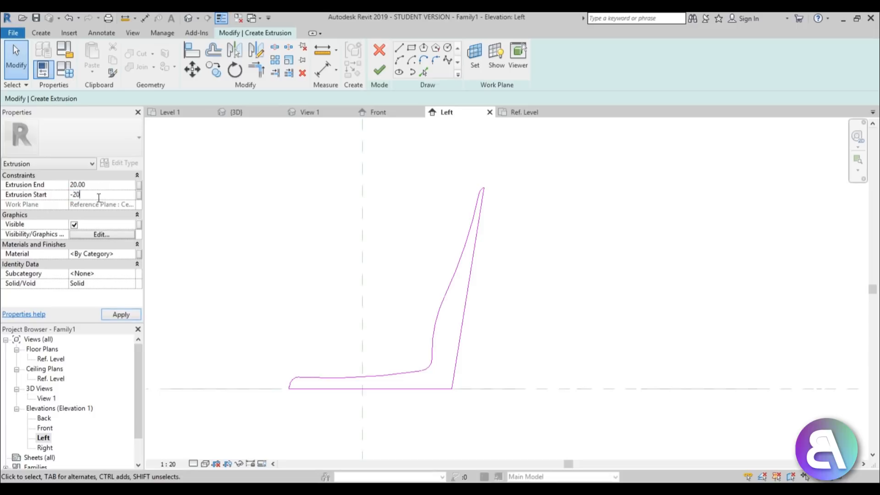
{"action": "left_click", "coordinate": [121, 315]}
{"action": "left_click", "coordinate": [378, 73]}
{"action": "scroll", "coordinate": [400, 266], "scroll_direction": "down", "scroll_amount": 3}
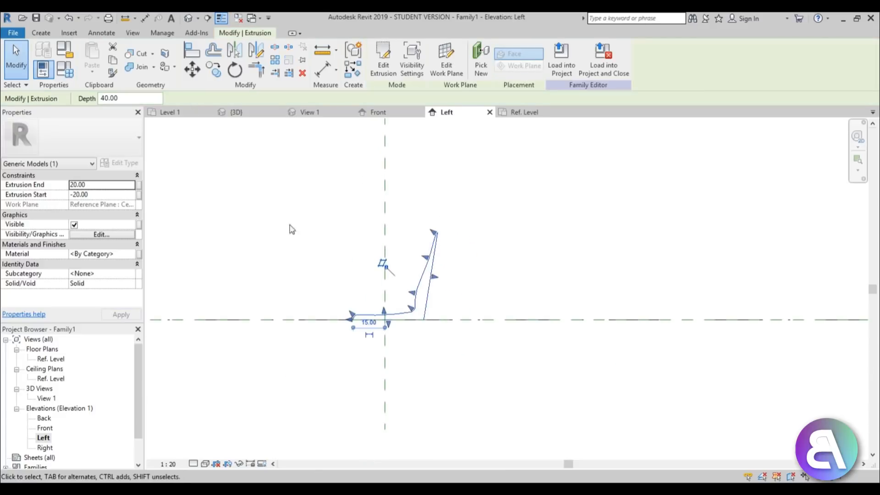
Step: Assign the Laminate, Blue, Matte material to the seat extrusion in the 3D view, finding it with the search term "blue"
{"action": "left_click", "coordinate": [188, 18]}
{"action": "middle_click_drag", "start_coordinate": [397, 285], "coordinate": [158, 308], "text": "shift"}
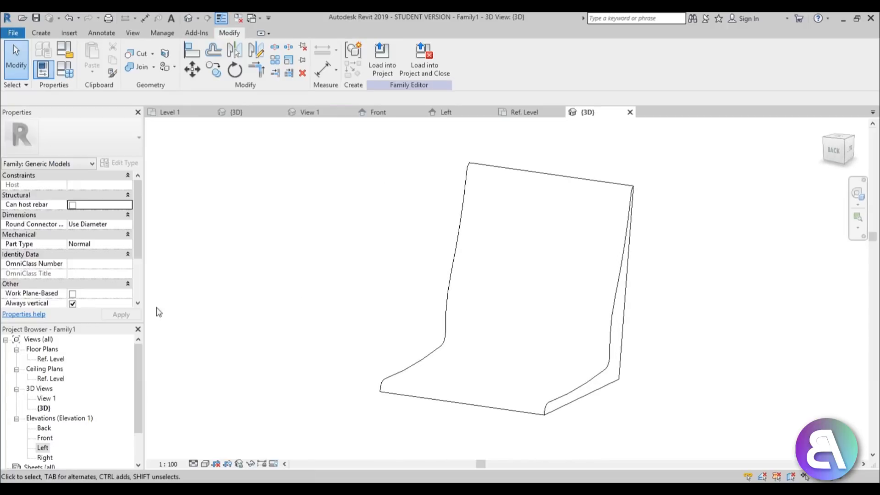
{"action": "left_click", "coordinate": [447, 334]}
{"action": "left_click", "coordinate": [131, 255]}
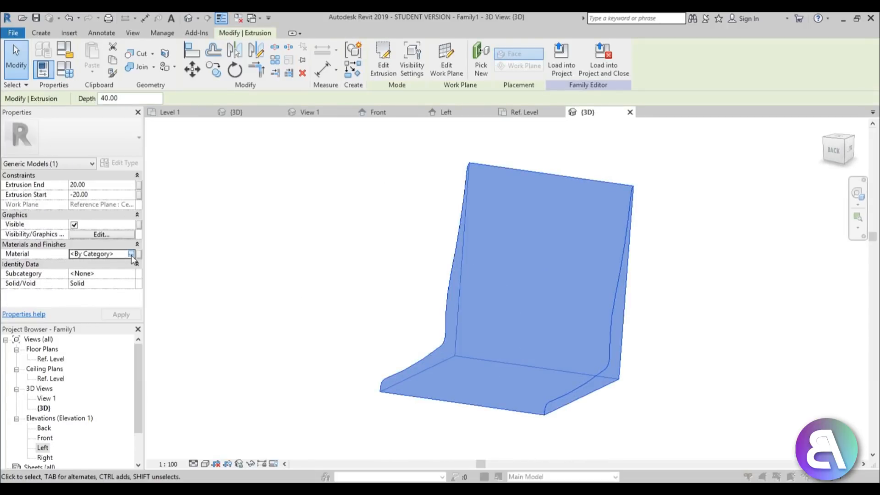
{"action": "left_click", "coordinate": [131, 255]}
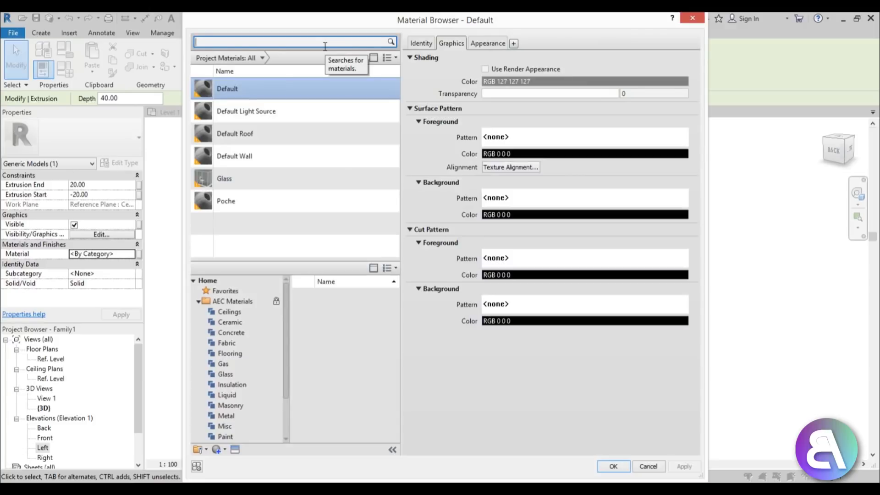
{"action": "left_click", "coordinate": [325, 46]}
{"action": "type", "text": "blue"}
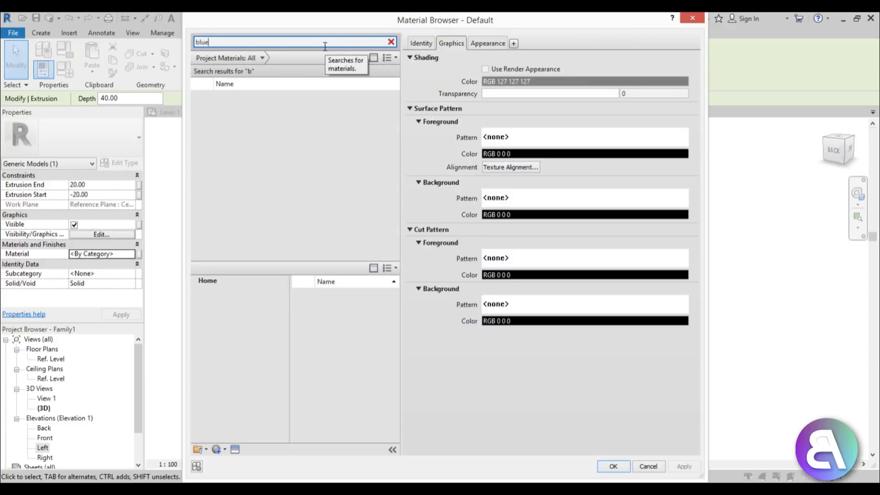
{"action": "mouse_move", "coordinate": [392, 304]}
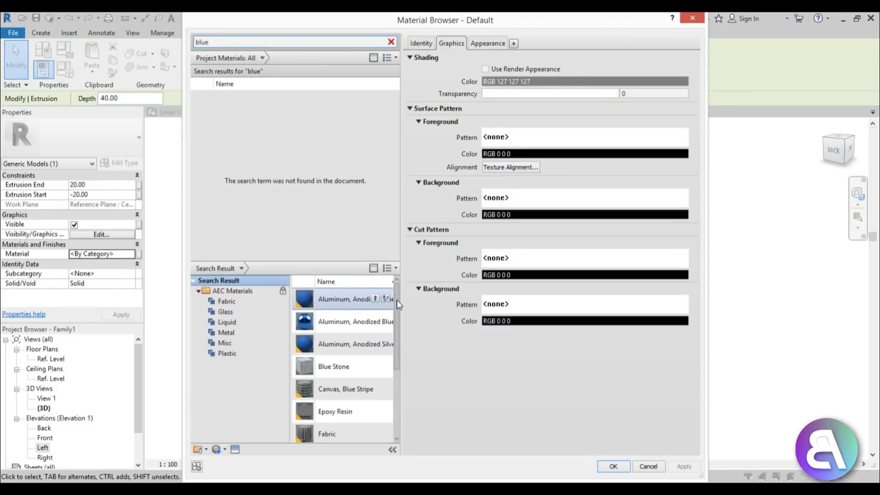
{"action": "left_click_drag", "start_coordinate": [398, 305], "coordinate": [394, 375]}
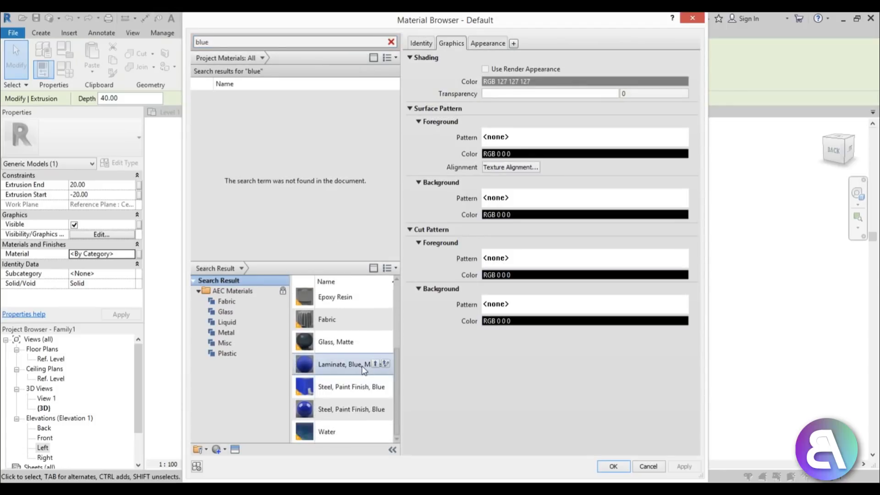
{"action": "left_click", "coordinate": [375, 364]}
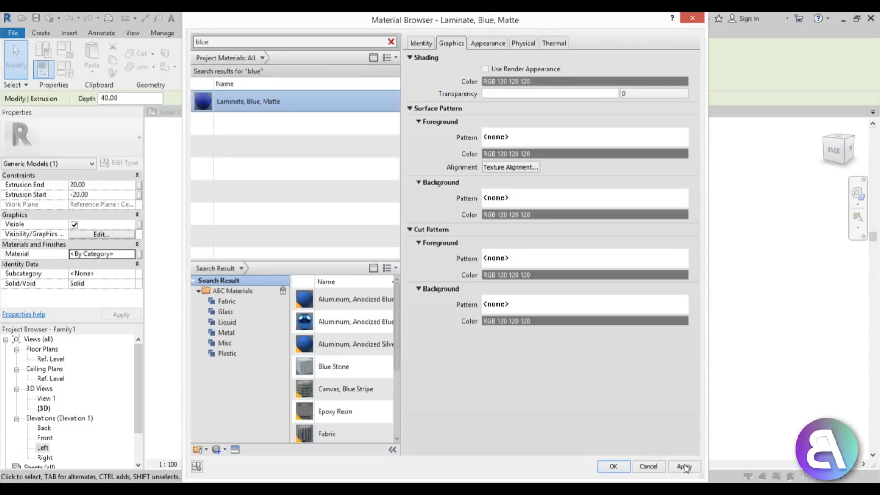
{"action": "left_click", "coordinate": [625, 467]}
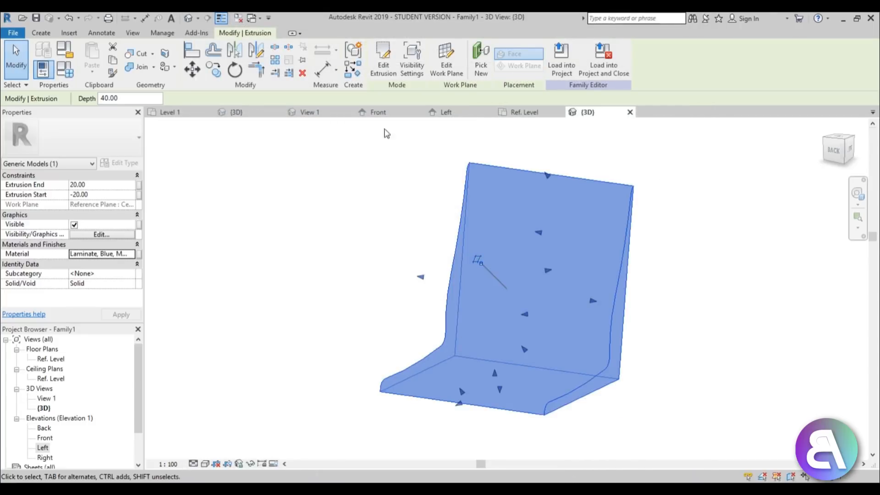
Step: Load the seat family into Project1 and place one seat on the first wide step, beside the narrow stair
{"action": "left_click", "coordinate": [561, 59]}
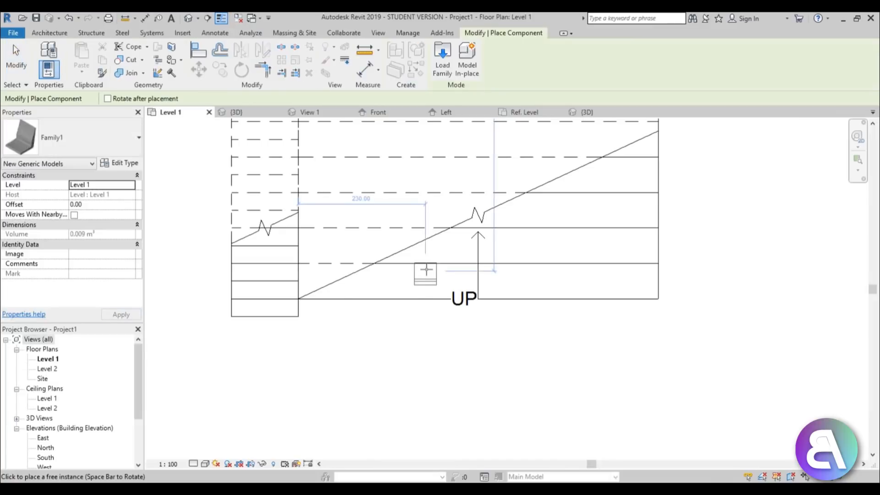
{"action": "scroll", "coordinate": [397, 293], "scroll_direction": "up", "scroll_amount": 4}
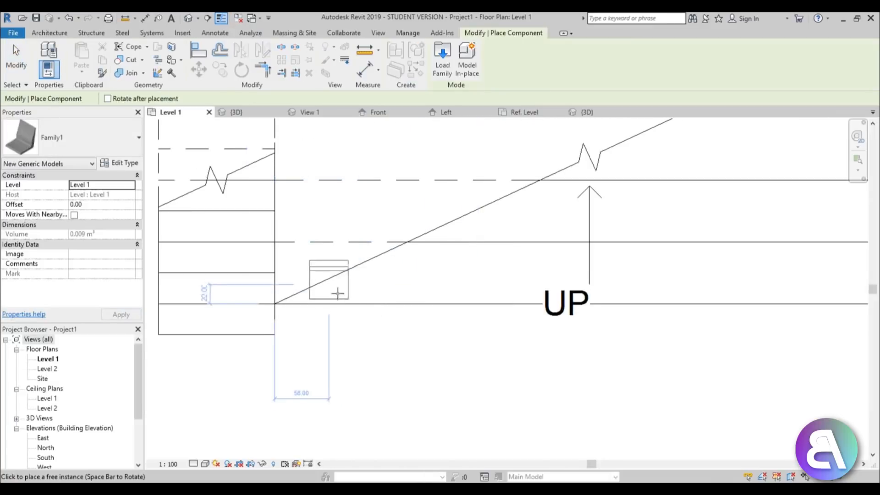
{"action": "left_click", "coordinate": [313, 282]}
{"action": "key", "text": "Escape"}
{"action": "left_click", "coordinate": [568, 304]}
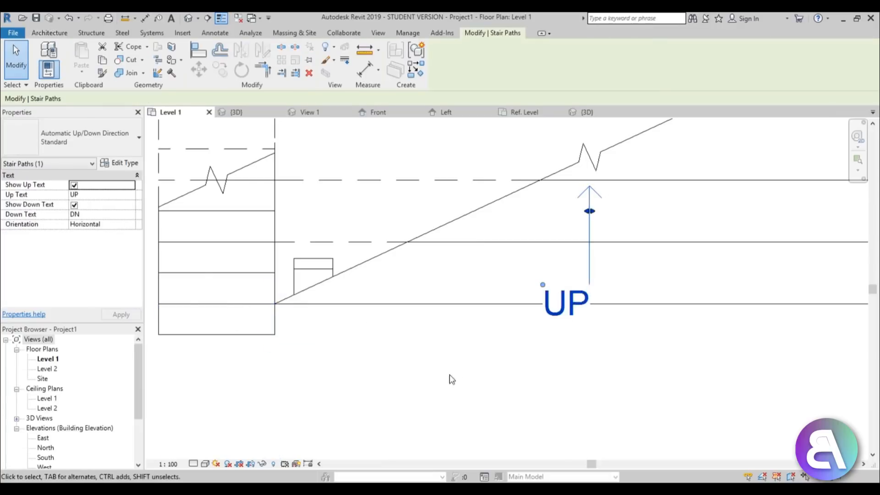
{"action": "key", "text": "Escape"}
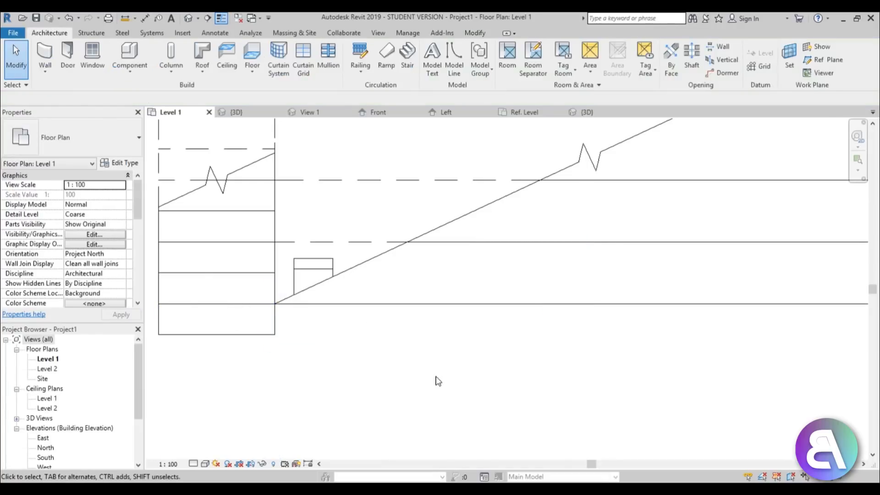
Step: In the East elevation, raise the placed seat to just above the tread of the first wide step
{"action": "scroll", "coordinate": [438, 381], "scroll_direction": "down", "scroll_amount": 2}
{"action": "left_click", "coordinate": [334, 292]}
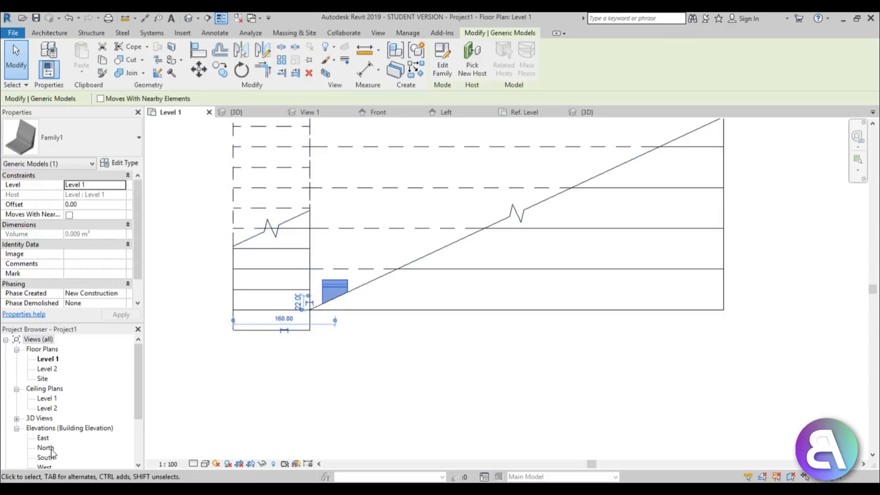
{"action": "double_click", "coordinate": [44, 438]}
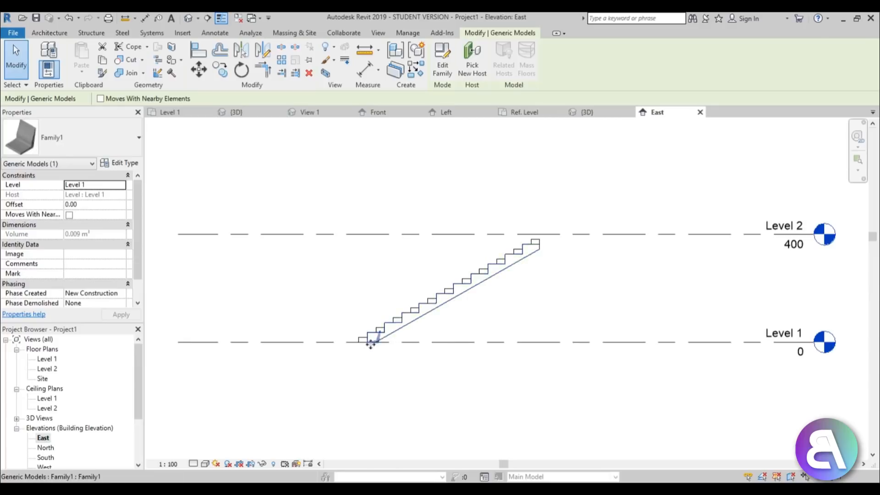
{"action": "scroll", "coordinate": [370, 344], "scroll_direction": "up", "scroll_amount": 6}
{"action": "left_click_drag", "start_coordinate": [422, 266], "coordinate": [414, 123]}
{"action": "left_click", "coordinate": [284, 214]}
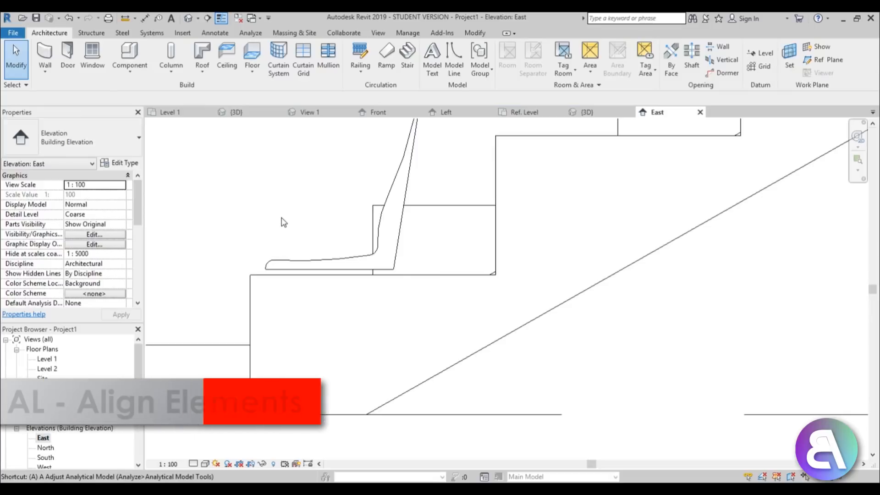
Step: Align the seat's underside with the first wide step's tread and its front edge with the step's riser
{"action": "key", "text": "l"}
{"action": "left_click", "coordinate": [295, 277]}
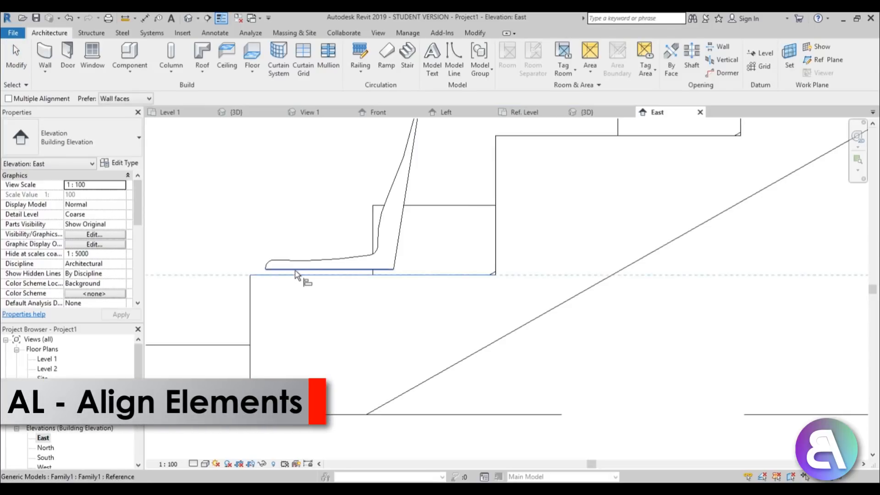
{"action": "left_click", "coordinate": [299, 271]}
{"action": "scroll", "coordinate": [271, 282], "scroll_direction": "up", "scroll_amount": 4}
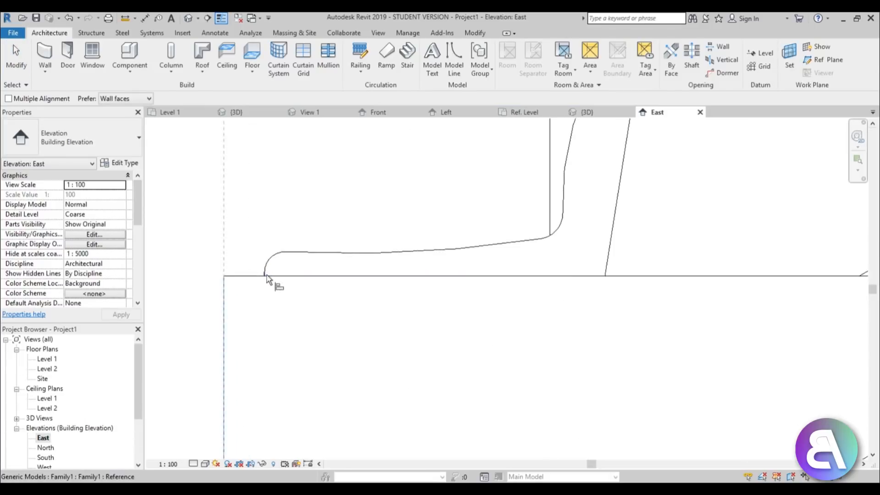
{"action": "scroll", "coordinate": [275, 293], "scroll_direction": "down", "scroll_amount": 5}
{"action": "key", "text": "Escape"}
{"action": "key", "text": "Escape"}
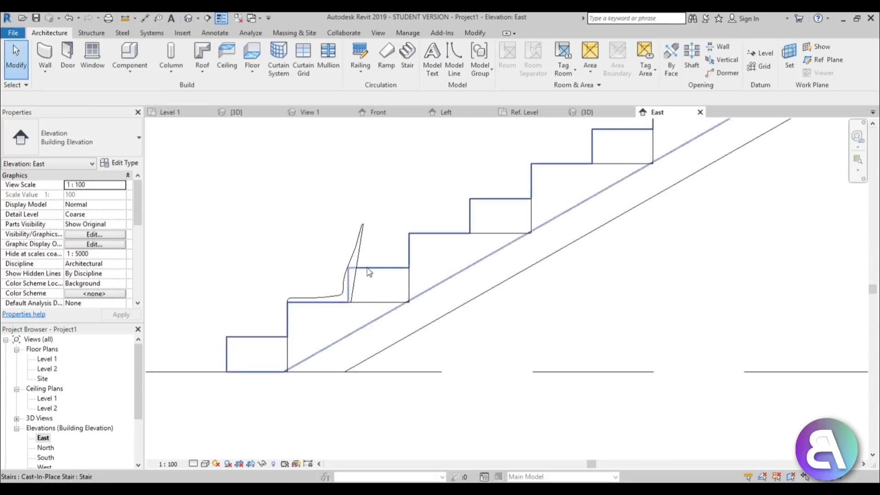
{"action": "scroll", "coordinate": [384, 225], "scroll_direction": "up", "scroll_amount": 3}
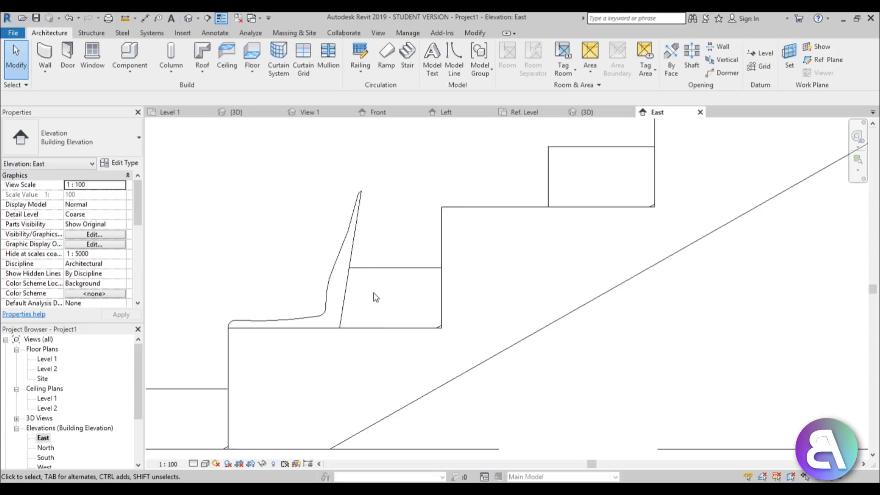
{"action": "scroll", "coordinate": [447, 330], "scroll_direction": "down", "scroll_amount": 3}
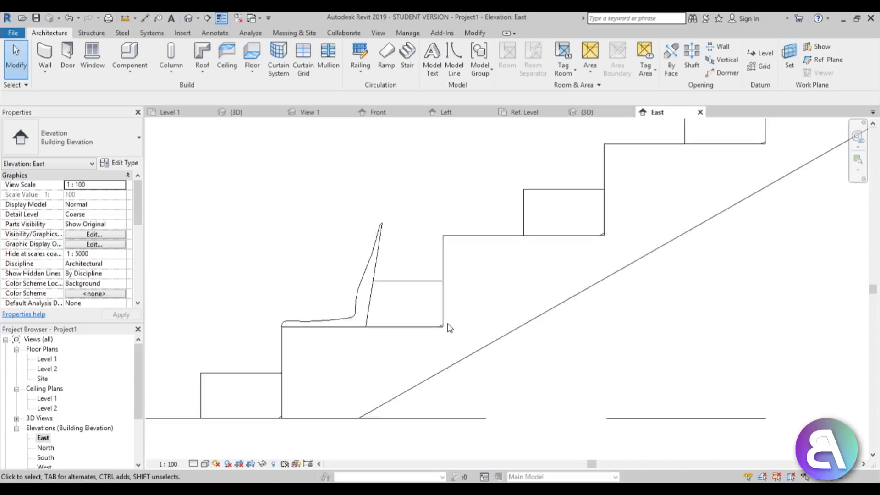
{"action": "scroll", "coordinate": [481, 232], "scroll_direction": "up", "scroll_amount": 2}
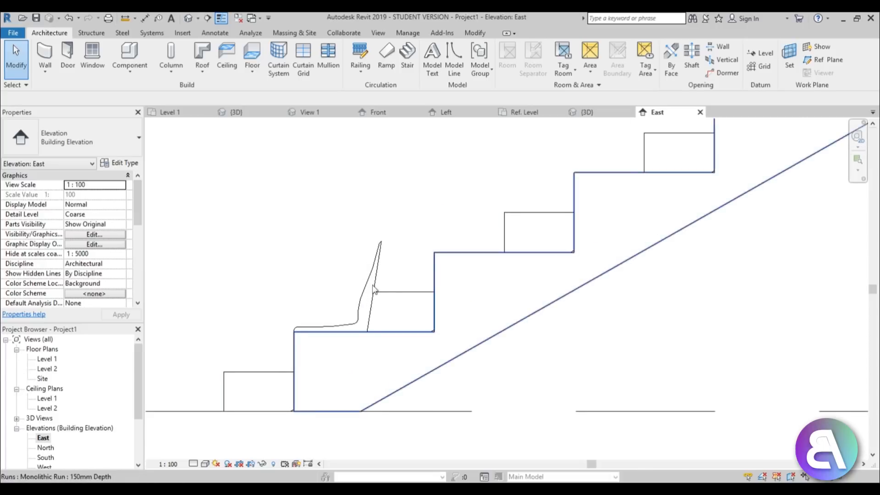
Step: In the Level 1 plan, array the seat linearly as 10 items along the first wide step, with the last one near its far end
{"action": "left_click", "coordinate": [325, 326]}
{"action": "double_click", "coordinate": [48, 359]}
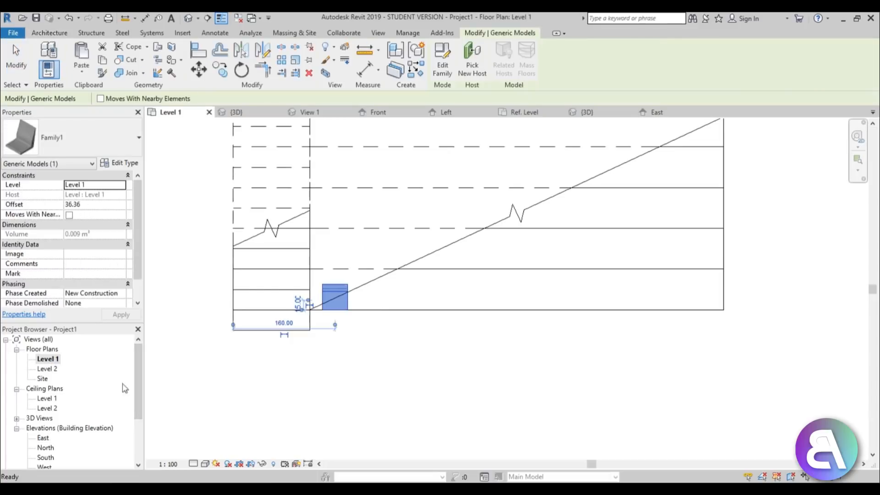
{"action": "scroll", "coordinate": [356, 318], "scroll_direction": "up", "scroll_amount": 3}
{"action": "left_click", "coordinate": [281, 60]}
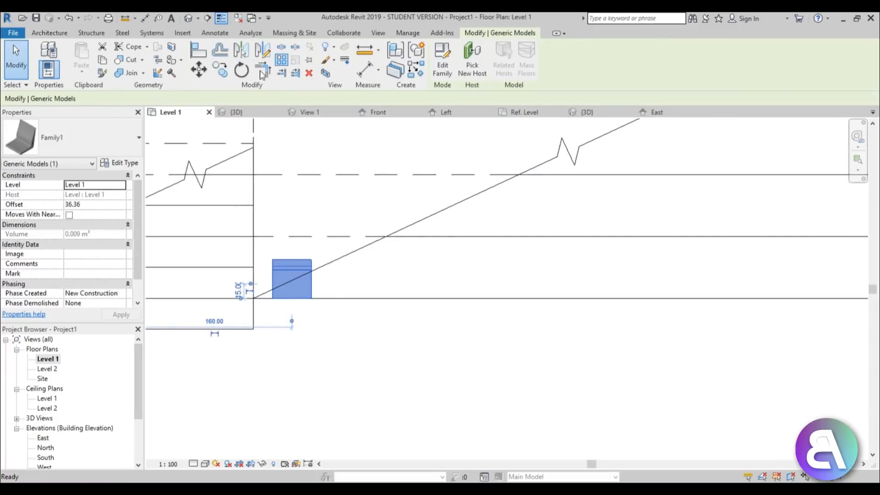
{"action": "left_click", "coordinate": [434, 99]}
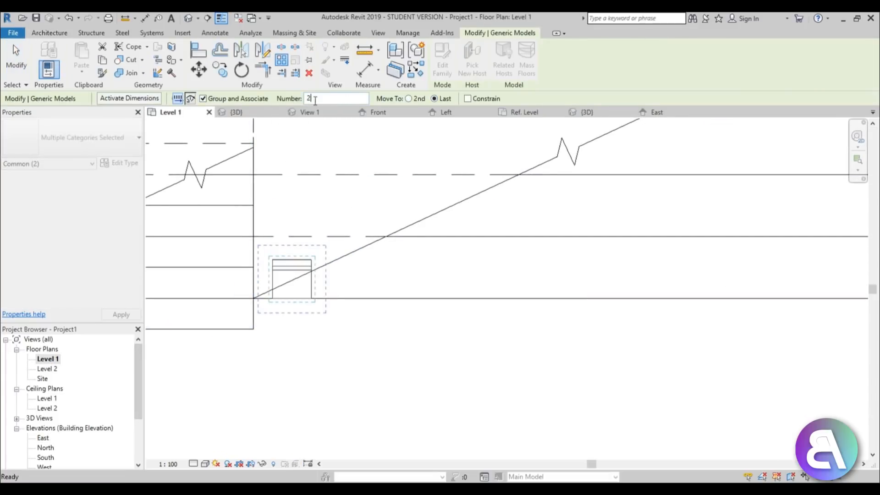
{"action": "left_click", "coordinate": [315, 297]}
{"action": "scroll", "coordinate": [324, 290], "scroll_direction": "down", "scroll_amount": 2}
{"action": "middle_click_drag", "start_coordinate": [324, 290], "coordinate": [215, 296]}
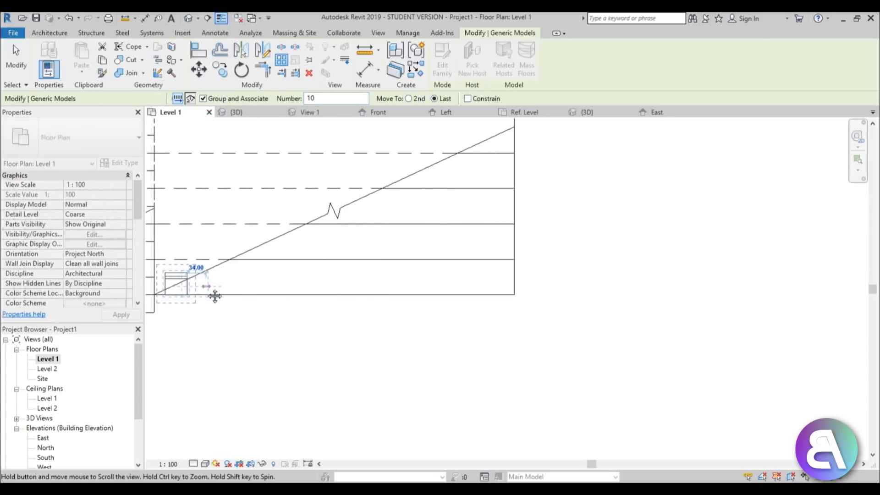
{"action": "left_click", "coordinate": [508, 293]}
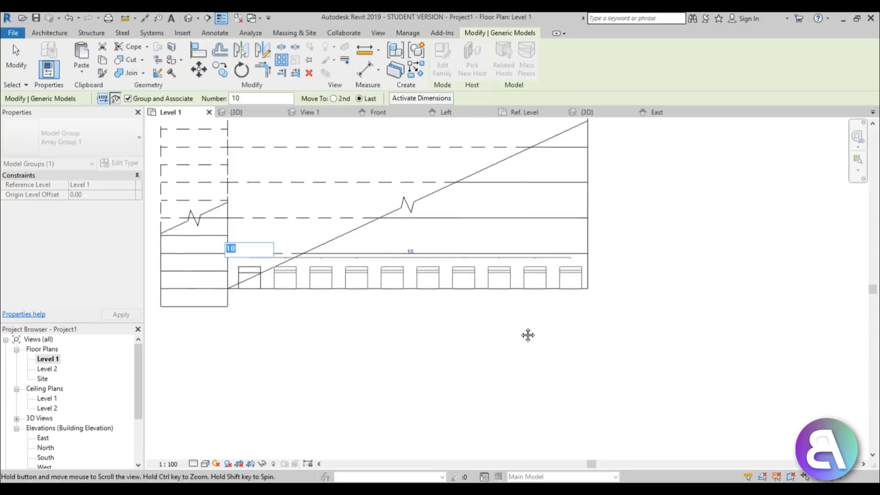
{"action": "scroll", "coordinate": [527, 333], "scroll_direction": "up", "scroll_amount": 2}
{"action": "scroll", "coordinate": [550, 302], "scroll_direction": "up", "scroll_amount": 2}
{"action": "key", "text": "Return"}
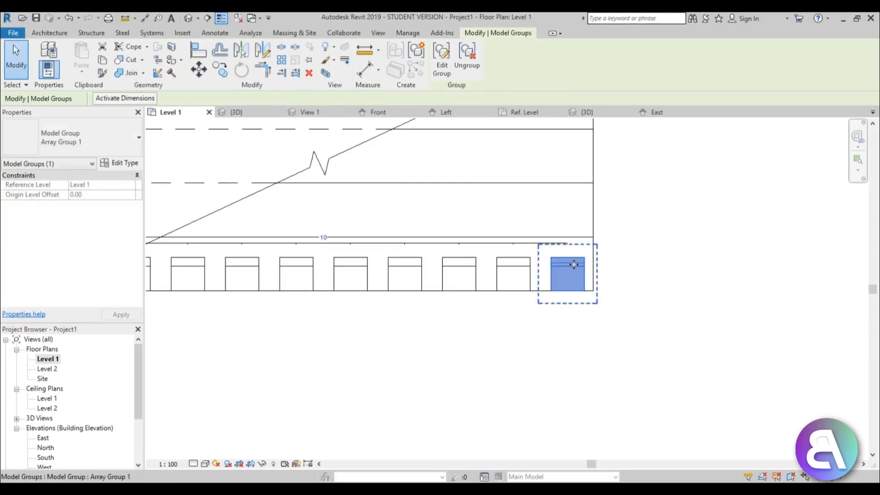
Step: Shift the last seat of the array slightly inward from the stair's outer edge
{"action": "left_click_drag", "start_coordinate": [574, 265], "coordinate": [567, 265]}
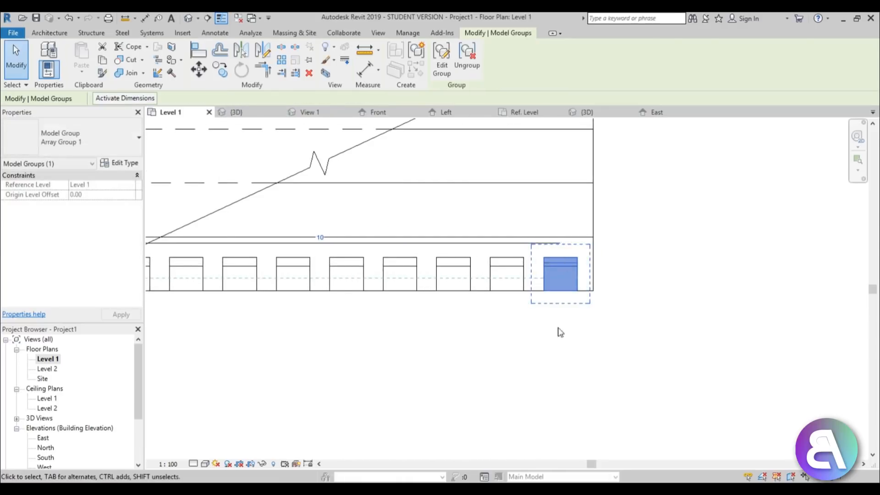
{"action": "left_click", "coordinate": [560, 332]}
{"action": "scroll", "coordinate": [701, 298], "scroll_direction": "down", "scroll_amount": 3}
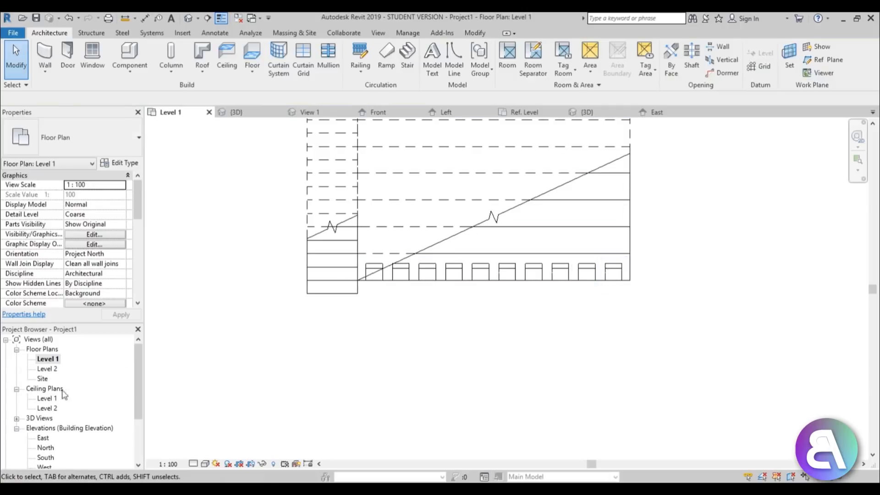
Step: In the East elevation, array the seat row linearly as 10 items up the stair, from the first wide step's corner to the top seating step's corner
{"action": "double_click", "coordinate": [43, 437]}
{"action": "scroll", "coordinate": [398, 298], "scroll_direction": "down", "scroll_amount": 1}
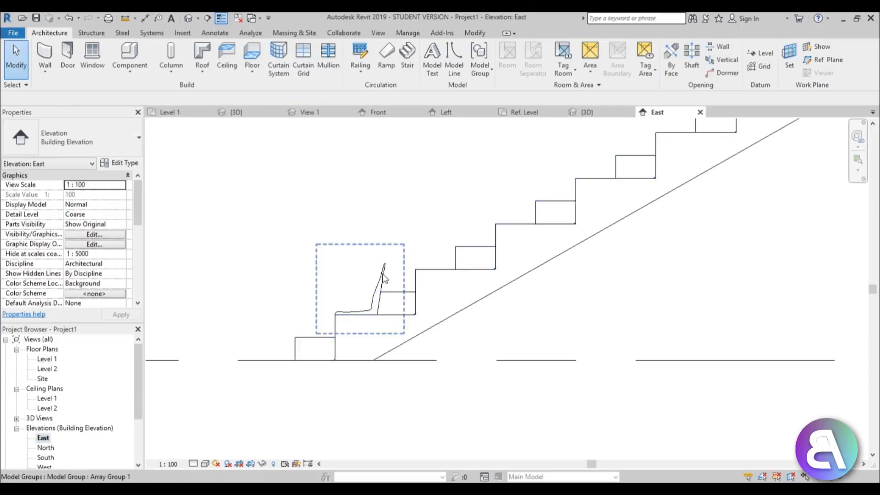
{"action": "scroll", "coordinate": [403, 288], "scroll_direction": "up", "scroll_amount": 1}
{"action": "left_click", "coordinate": [353, 232]}
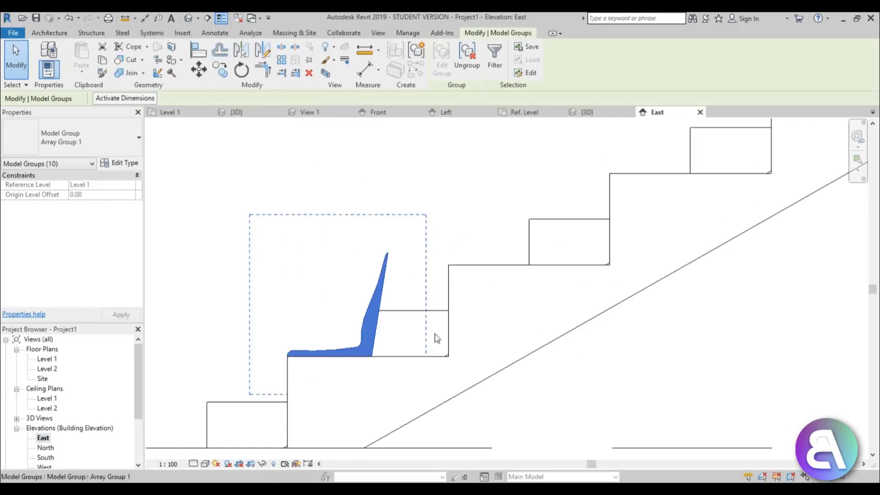
{"action": "scroll", "coordinate": [365, 216], "scroll_direction": "down", "scroll_amount": 1}
{"action": "left_click", "coordinate": [285, 62]}
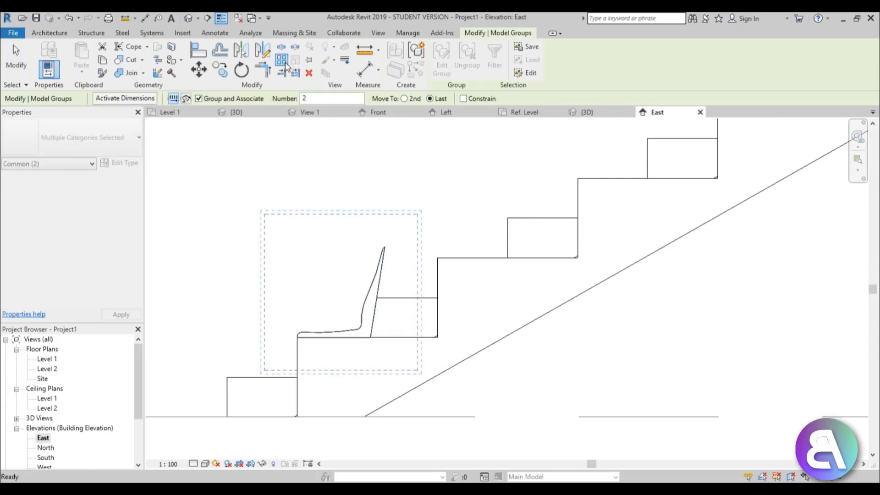
{"action": "scroll", "coordinate": [337, 348], "scroll_direction": "down", "scroll_amount": 3}
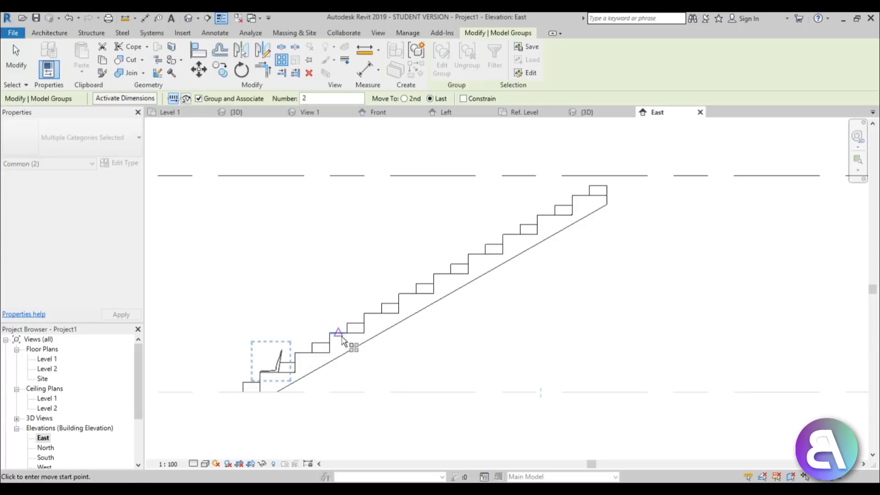
{"action": "left_click", "coordinate": [365, 314]}
{"action": "type", "text": "10"}
{"action": "scroll", "coordinate": [262, 369], "scroll_direction": "up", "scroll_amount": 5}
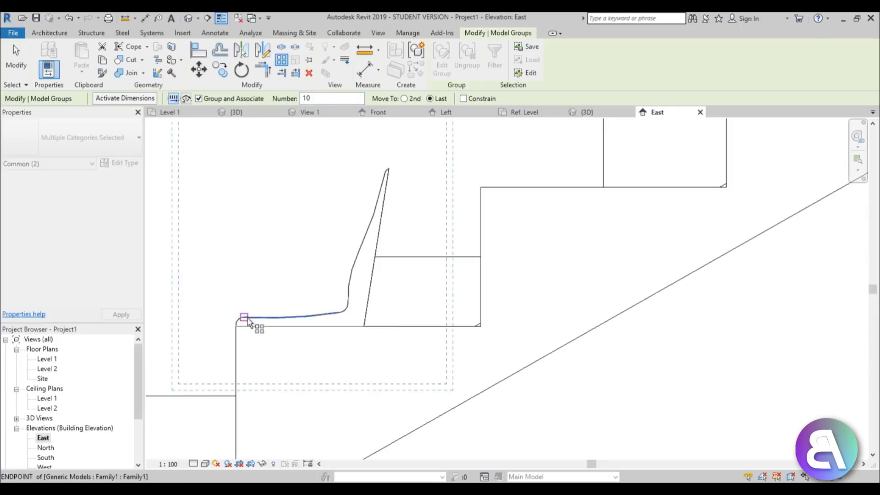
{"action": "scroll", "coordinate": [248, 321], "scroll_direction": "up", "scroll_amount": 2}
{"action": "left_click", "coordinate": [219, 339]}
{"action": "scroll", "coordinate": [219, 340], "scroll_direction": "down", "scroll_amount": 5}
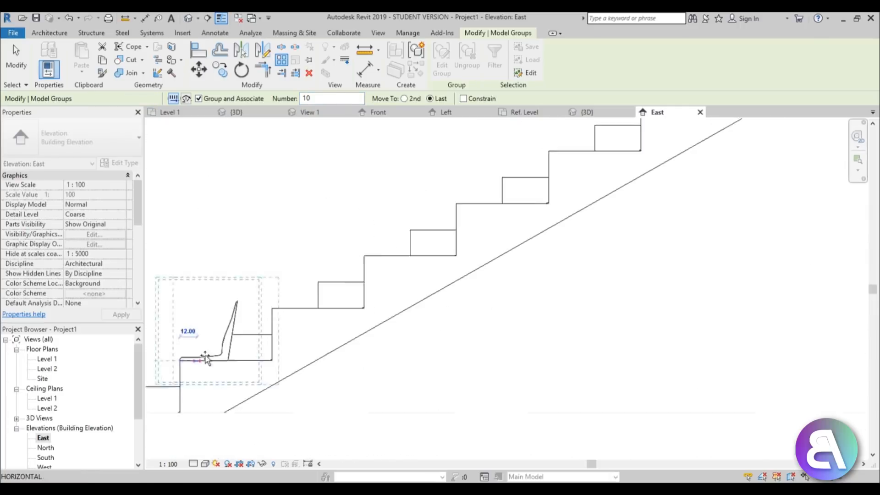
{"action": "scroll", "coordinate": [367, 256], "scroll_direction": "down", "scroll_amount": 3}
{"action": "scroll", "coordinate": [531, 186], "scroll_direction": "up", "scroll_amount": 5}
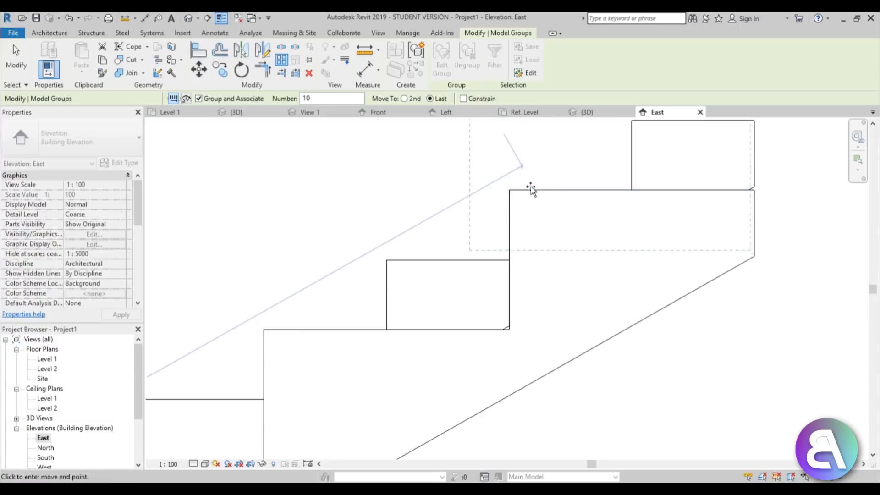
{"action": "left_click", "coordinate": [510, 190]}
{"action": "scroll", "coordinate": [518, 196], "scroll_direction": "down", "scroll_amount": 2}
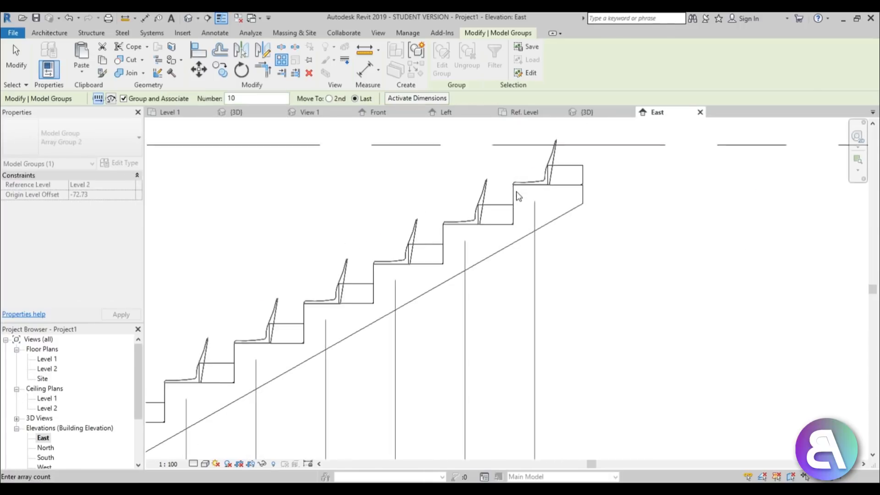
{"action": "scroll", "coordinate": [518, 196], "scroll_direction": "down", "scroll_amount": 2}
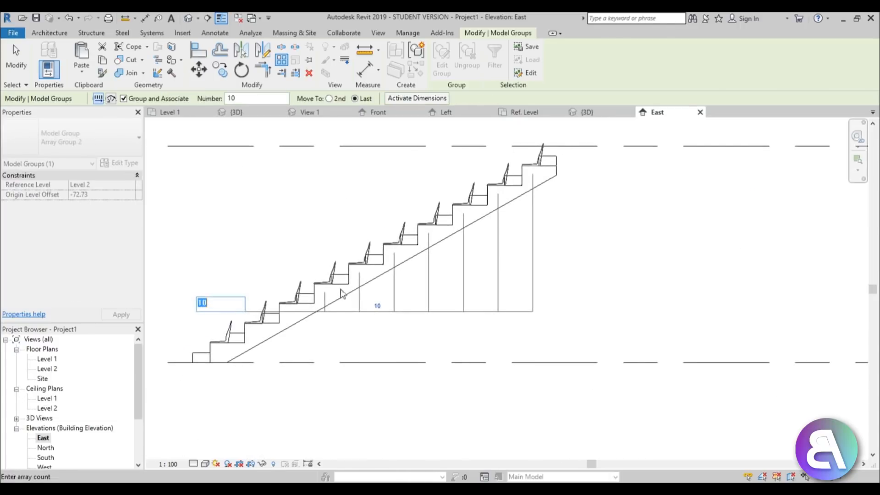
Step: Turn on shadows in the 3D view and examine the seat rows and stairs from several sides
{"action": "left_click", "coordinate": [188, 18]}
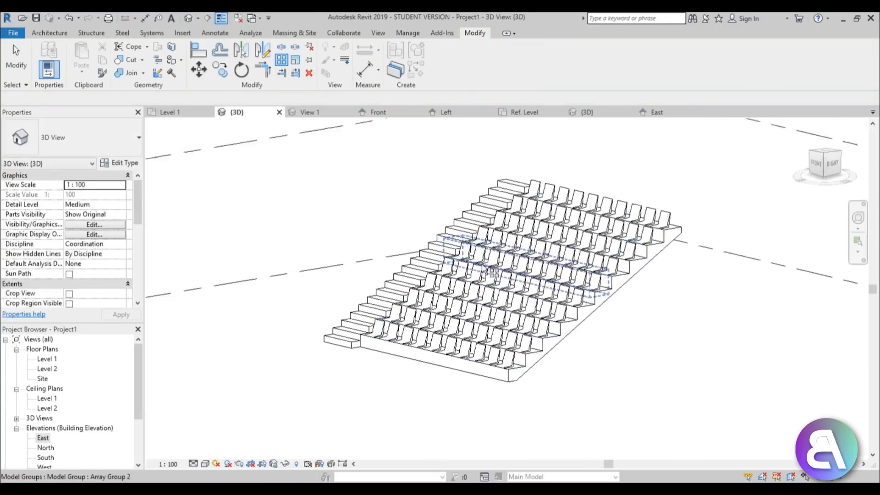
{"action": "middle_click_drag", "start_coordinate": [578, 320], "coordinate": [321, 397], "text": "shift"}
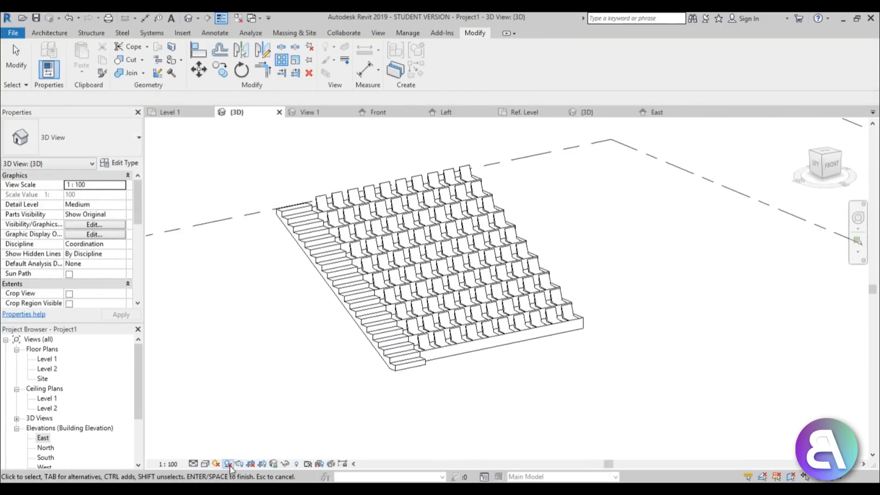
{"action": "middle_click_drag", "start_coordinate": [230, 465], "coordinate": [342, 420], "text": "shift"}
{"action": "middle_click_drag", "start_coordinate": [378, 396], "coordinate": [361, 409]}
{"action": "scroll", "coordinate": [368, 225], "scroll_direction": "up", "scroll_amount": 3}
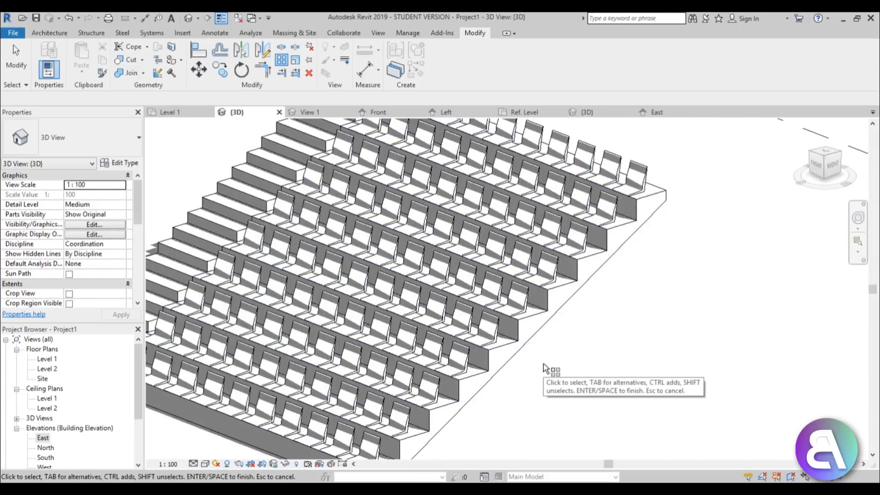
{"action": "scroll", "coordinate": [628, 401], "scroll_direction": "down", "scroll_amount": 4}
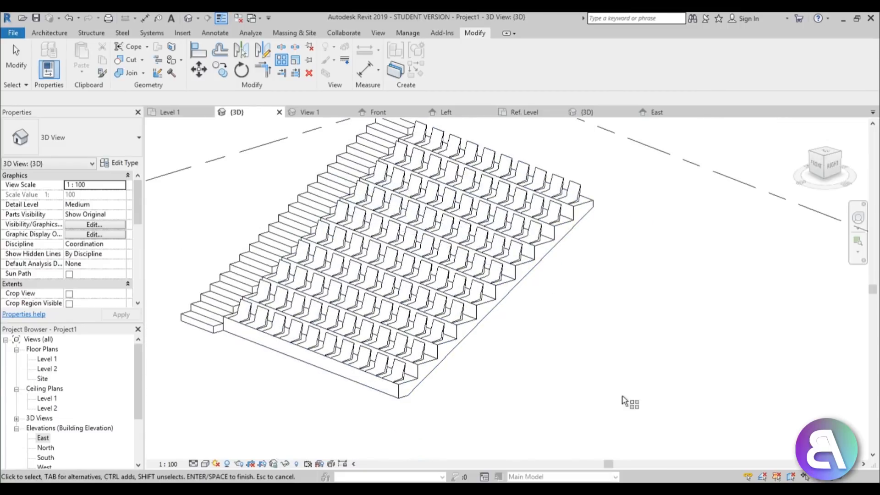
{"action": "middle_click_drag", "start_coordinate": [628, 401], "coordinate": [658, 338], "text": "shift"}
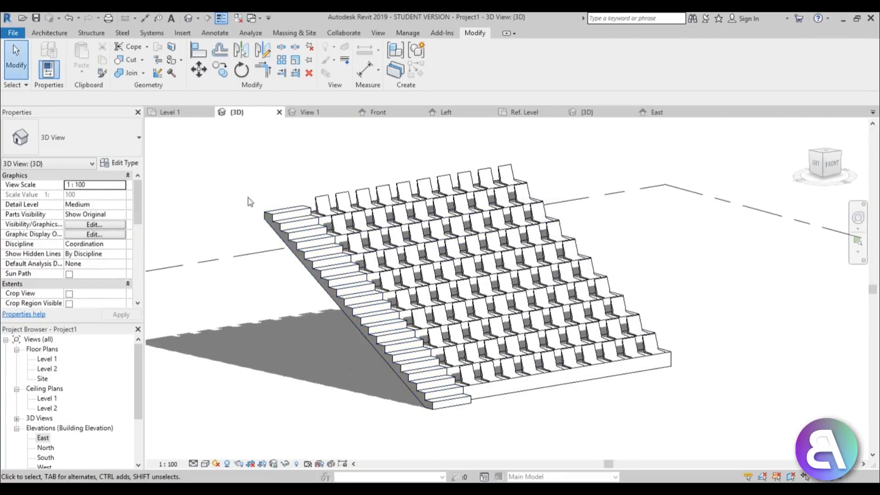
{"action": "left_click", "coordinate": [266, 216]}
{"action": "middle_click_drag", "start_coordinate": [261, 233], "coordinate": [257, 266], "text": "shift"}
{"action": "middle_click_drag", "start_coordinate": [375, 307], "coordinate": [520, 330], "text": "shift"}
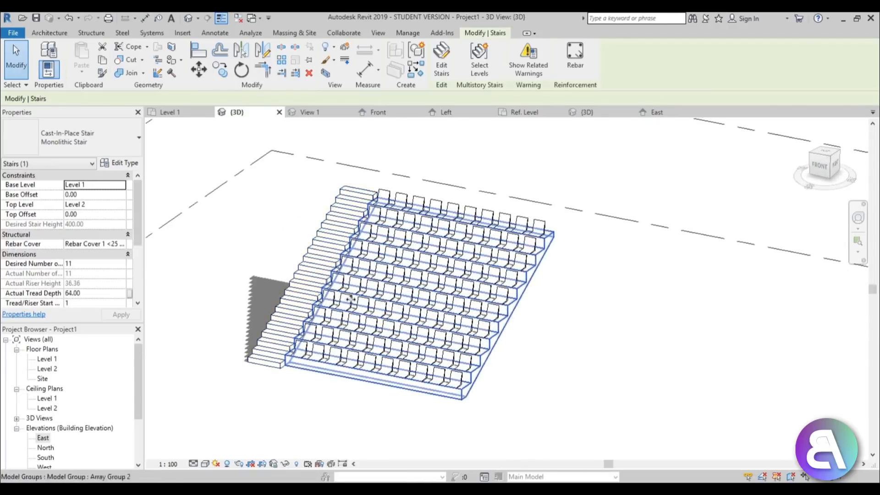
{"action": "left_click", "coordinate": [236, 309]}
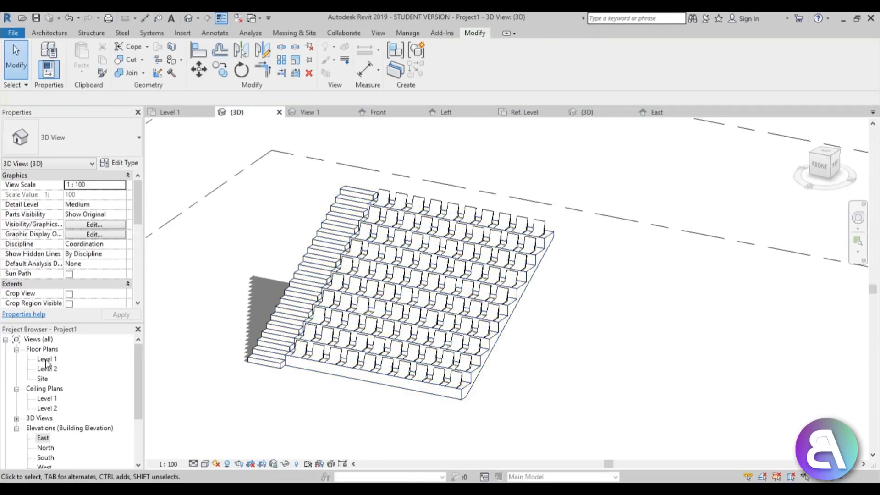
Step: In the Level 1 plan, start a Generic 150mm floor and sketch a rectangular boundary in front of the stairs, starting at the wide stair's outer front corner
{"action": "double_click", "coordinate": [46, 360]}
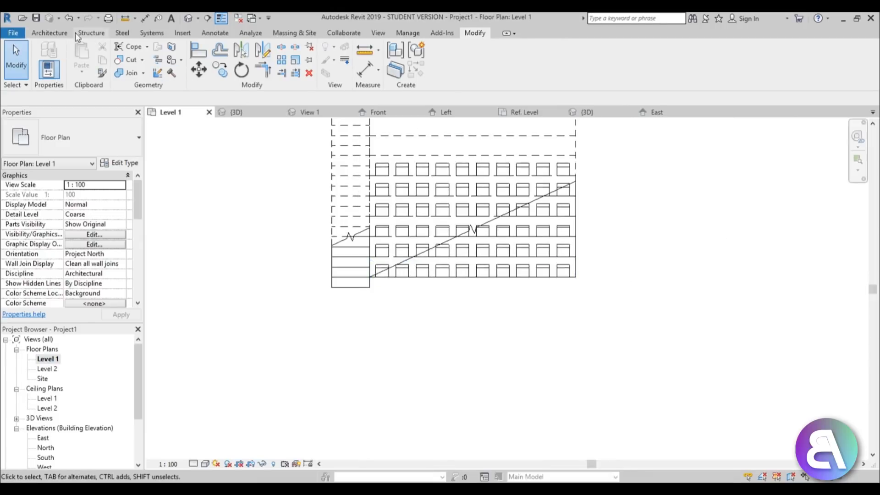
{"action": "left_click", "coordinate": [56, 37]}
{"action": "left_click", "coordinate": [252, 58]}
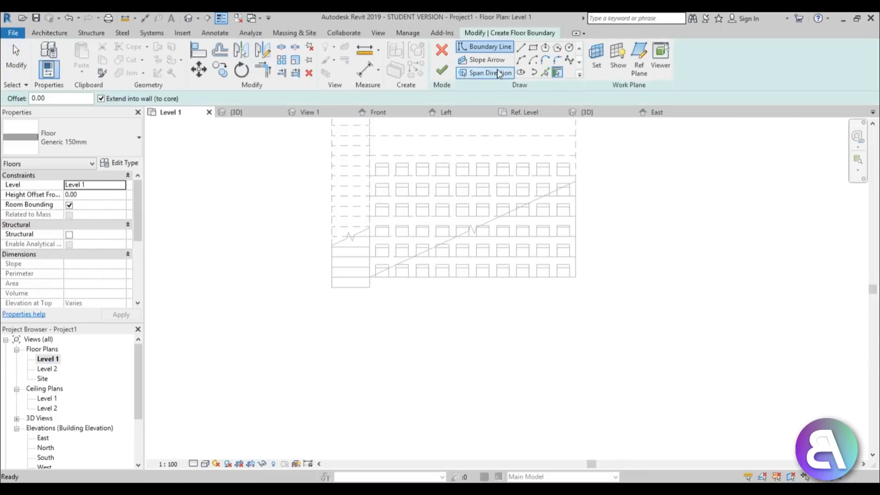
{"action": "left_click", "coordinate": [532, 48]}
{"action": "left_click", "coordinate": [576, 278]}
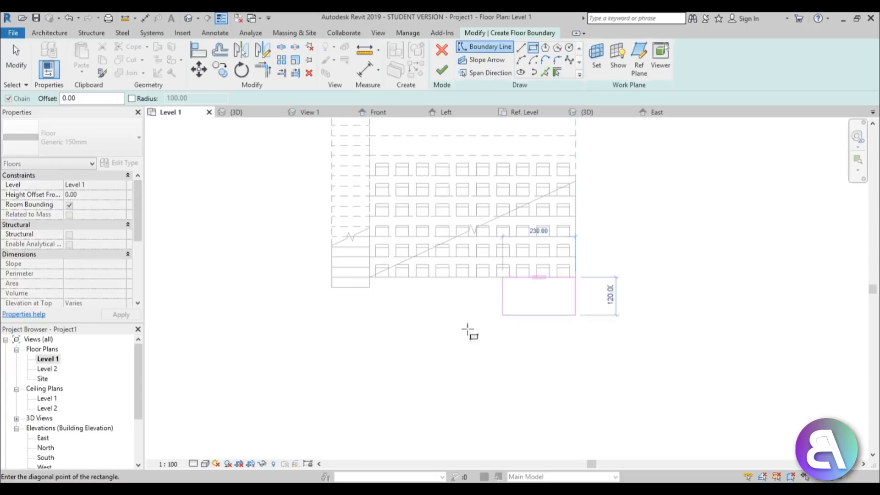
{"action": "key", "text": "Escape"}
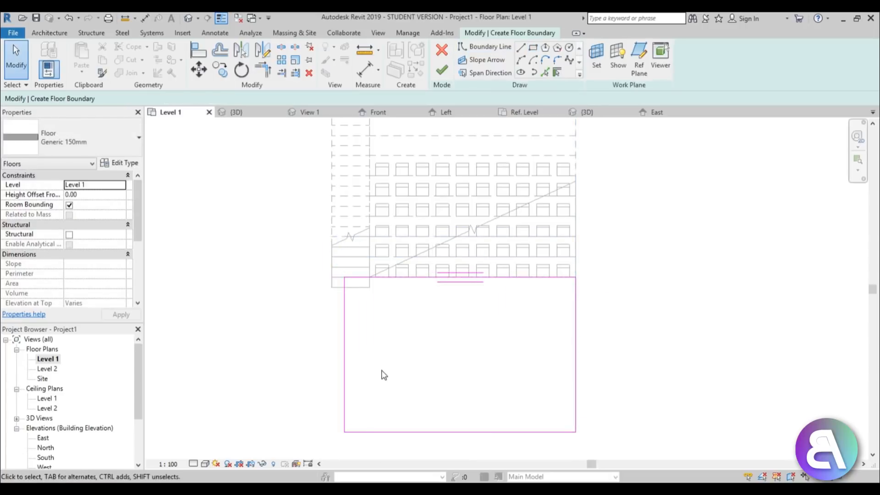
Step: Align the floor boundary's side edge with the narrow stair's outer edge and finish the Level 1 floor
{"action": "key", "text": "l"}
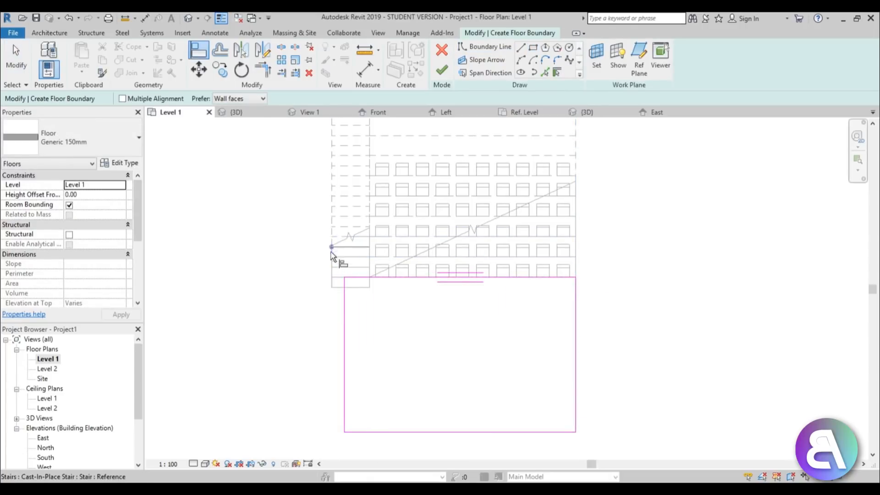
{"action": "left_click", "coordinate": [332, 265]}
{"action": "left_click", "coordinate": [345, 305]}
{"action": "scroll", "coordinate": [373, 255], "scroll_direction": "down", "scroll_amount": 2}
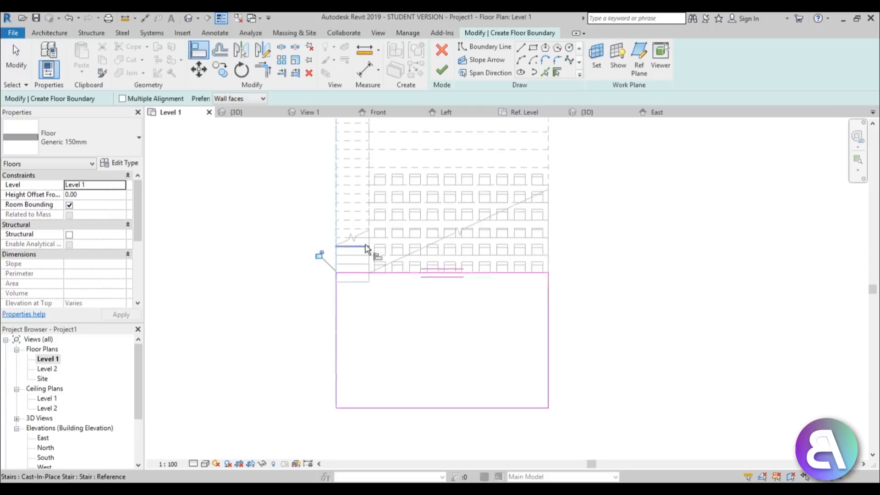
{"action": "left_click", "coordinate": [442, 71]}
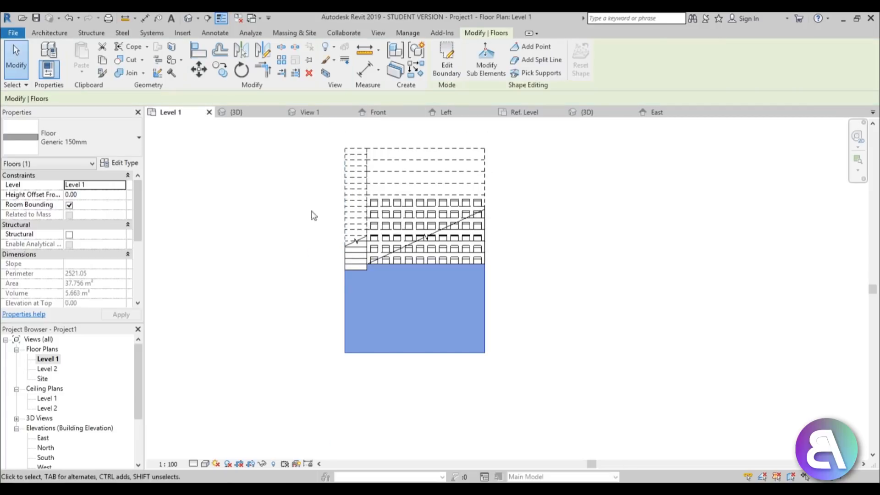
{"action": "left_click", "coordinate": [258, 190]}
Step: In the Level 2 plan, delete the DN stair path annotations from both the narrow and the wide stair
{"action": "double_click", "coordinate": [47, 369]}
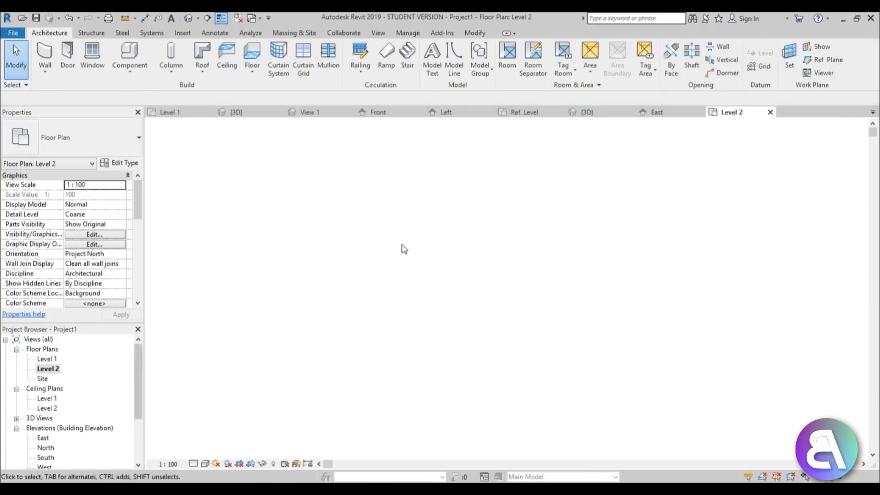
{"action": "scroll", "coordinate": [367, 233], "scroll_direction": "up", "scroll_amount": 2}
{"action": "left_click", "coordinate": [313, 265]}
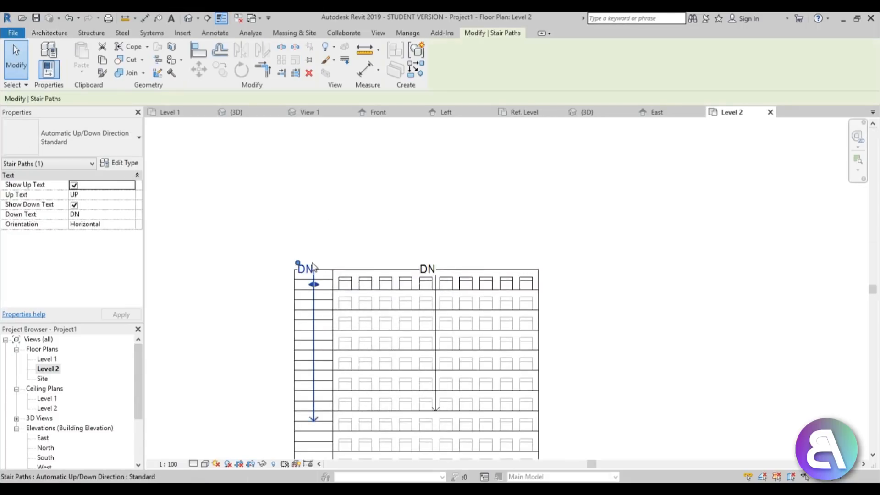
{"action": "key", "text": "Delete"}
{"action": "left_click", "coordinate": [435, 268]}
{"action": "key", "text": "Delete"}
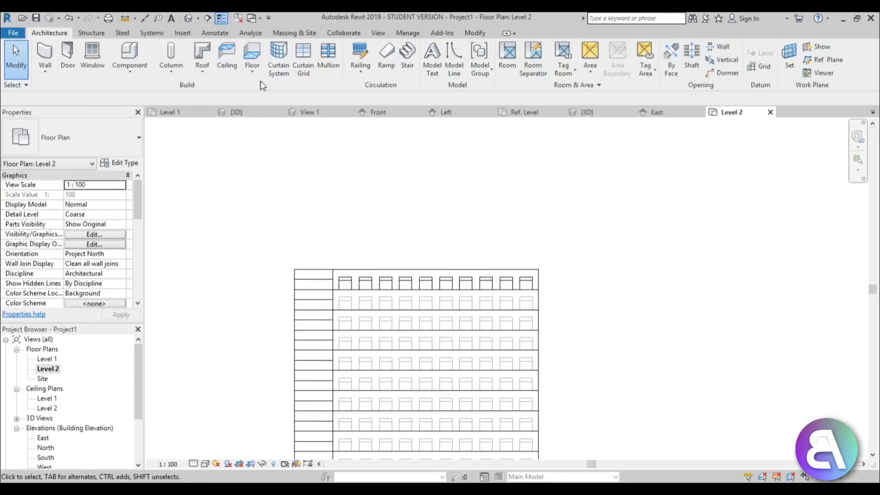
Step: Start a Generic 150mm floor on Level 2 and sketch a rectangular boundary about 470 deep behind the stairs' top edge, starting at the narrow stair's outer corner
{"action": "left_click", "coordinate": [252, 57]}
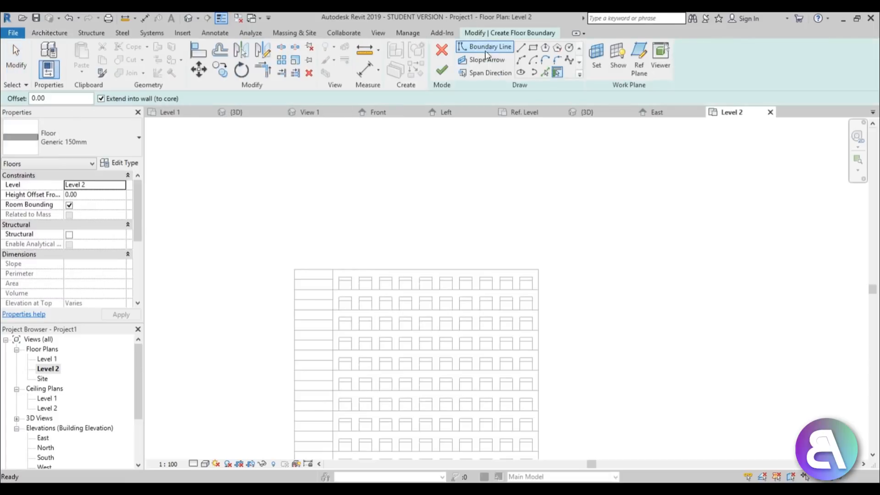
{"action": "left_click", "coordinate": [533, 48]}
{"action": "left_click", "coordinate": [294, 269]}
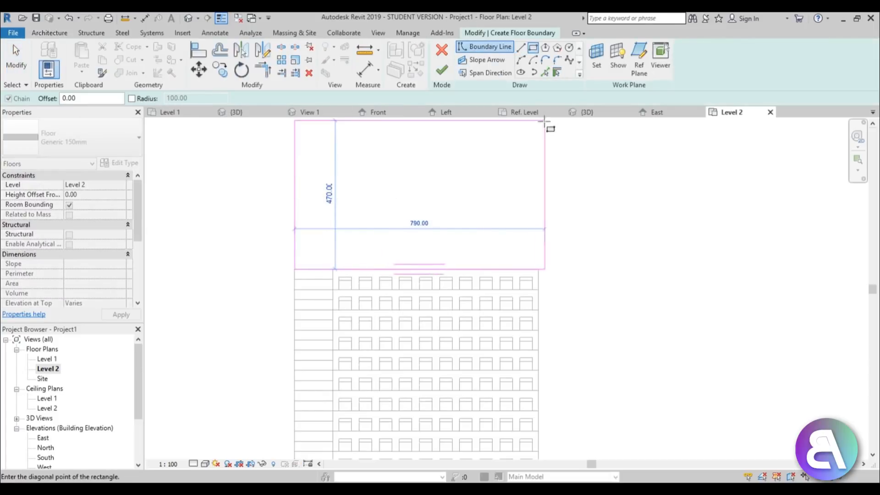
{"action": "left_click", "coordinate": [529, 124]}
{"action": "scroll", "coordinate": [495, 194], "scroll_direction": "down", "scroll_amount": 2}
{"action": "key", "text": "Escape"}
{"action": "key", "text": "Escape"}
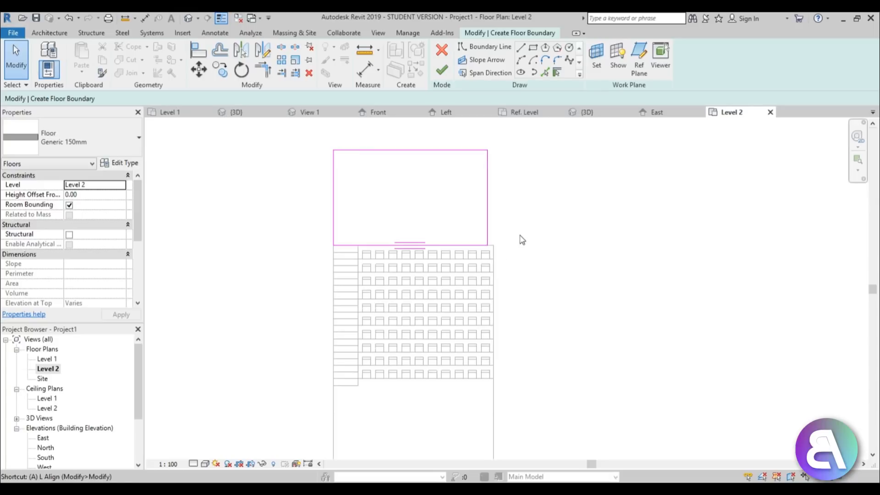
Step: Align the boundary's short edge with the wide stair's outer edge and finish the Level 2 floor
{"action": "key", "text": "a"}
{"action": "key", "text": "l"}
{"action": "left_click", "coordinate": [499, 426]}
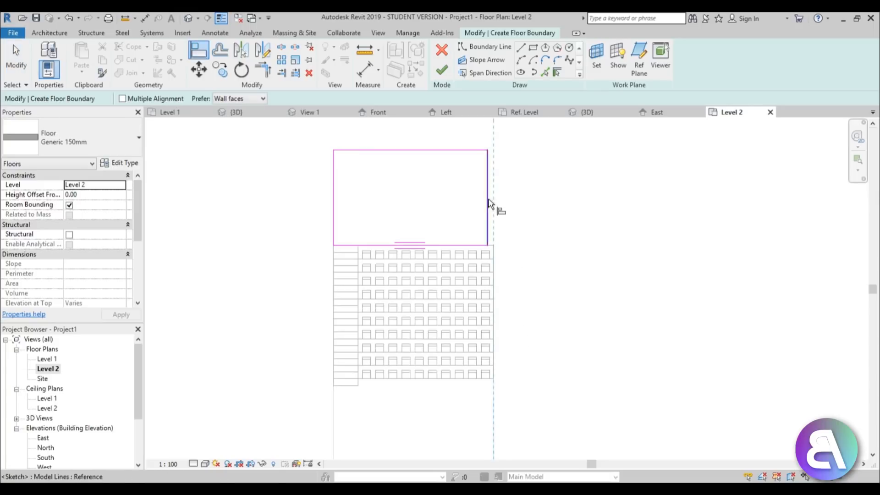
{"action": "left_click", "coordinate": [488, 206]}
{"action": "key", "text": "Escape"}
{"action": "key", "text": "Escape"}
{"action": "left_click", "coordinate": [441, 73]}
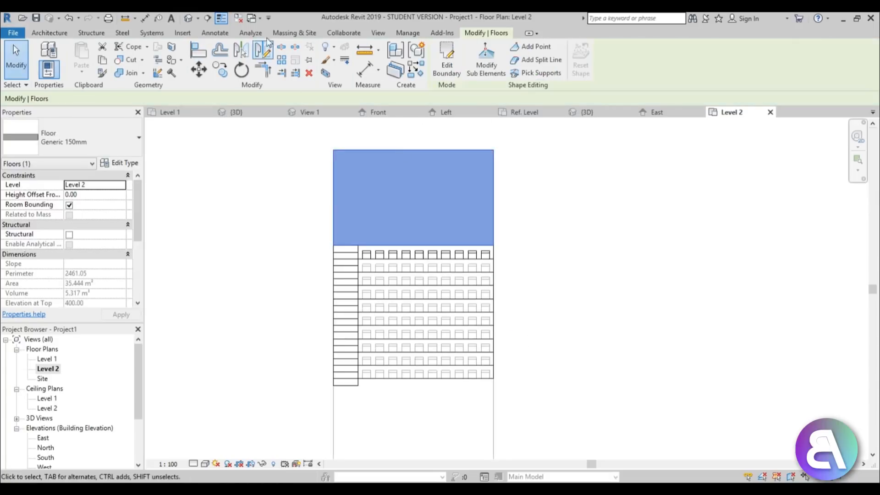
Step: In the 3D view, select both the upper and lower floors and change their type to Generic 300mm
{"action": "left_click", "coordinate": [188, 18]}
{"action": "middle_click_drag", "start_coordinate": [257, 238], "coordinate": [309, 230], "text": "shift"}
{"action": "scroll", "coordinate": [309, 229], "scroll_direction": "up", "scroll_amount": 5}
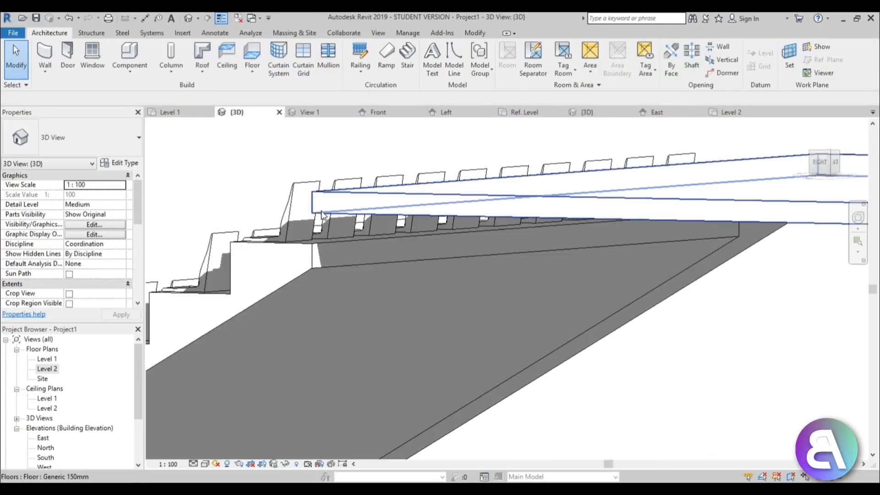
{"action": "left_click", "coordinate": [589, 207]}
{"action": "scroll", "coordinate": [589, 207], "scroll_direction": "down", "scroll_amount": 5}
{"action": "left_click", "coordinate": [220, 381], "text": "ctrl"}
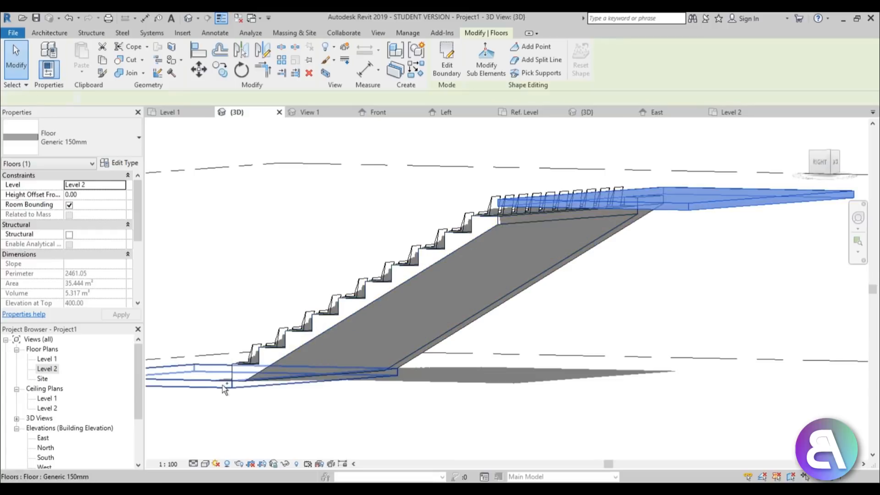
{"action": "left_click", "coordinate": [102, 146]}
{"action": "left_click", "coordinate": [13, 317]}
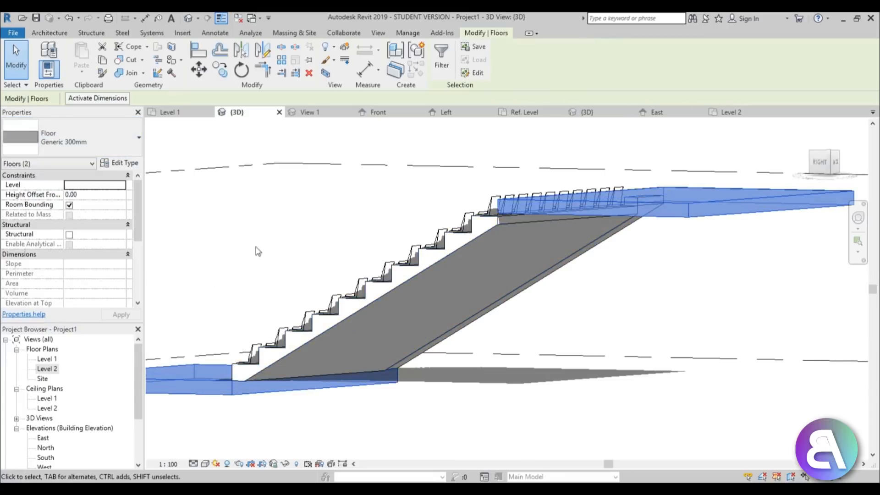
{"action": "scroll", "coordinate": [330, 191], "scroll_direction": "down", "scroll_amount": 2}
{"action": "scroll", "coordinate": [432, 197], "scroll_direction": "up", "scroll_amount": 8}
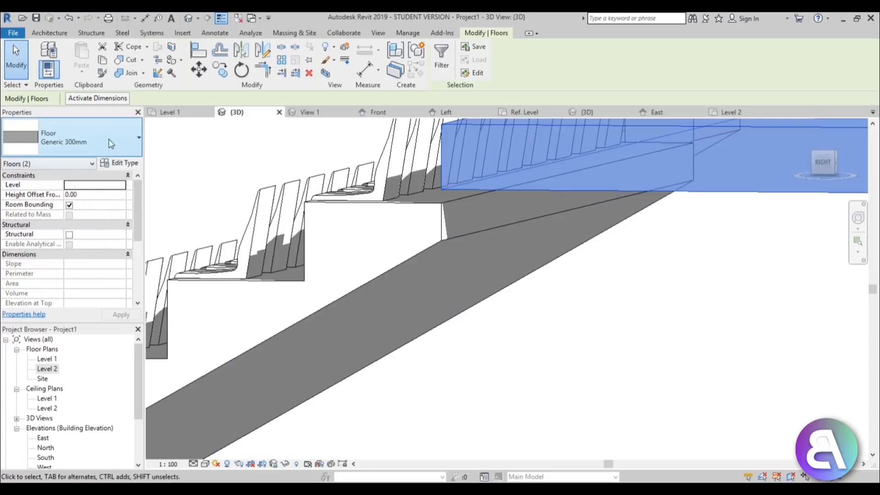
Step: Set the structure layer thickness of the Generic 300mm floor type to 40
{"action": "left_click", "coordinate": [118, 163]}
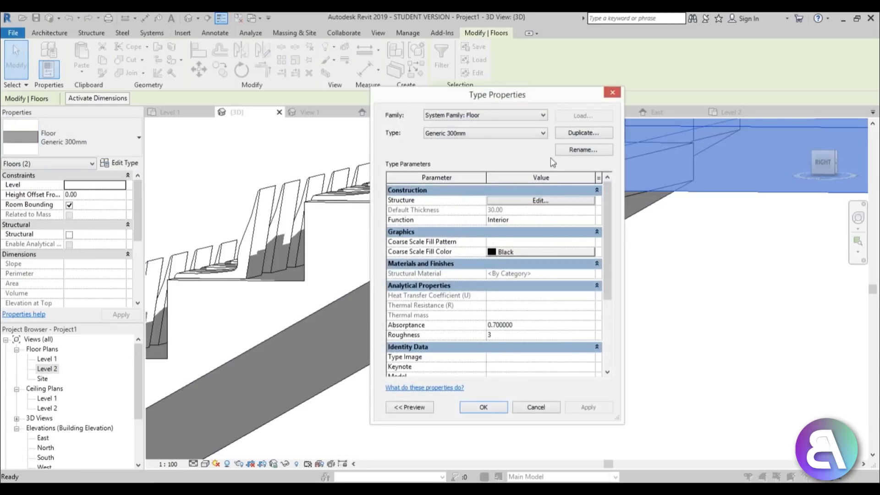
{"action": "left_click", "coordinate": [534, 200]}
{"action": "left_click", "coordinate": [586, 406]}
{"action": "left_click", "coordinate": [484, 407]}
{"action": "left_click", "coordinate": [619, 358]}
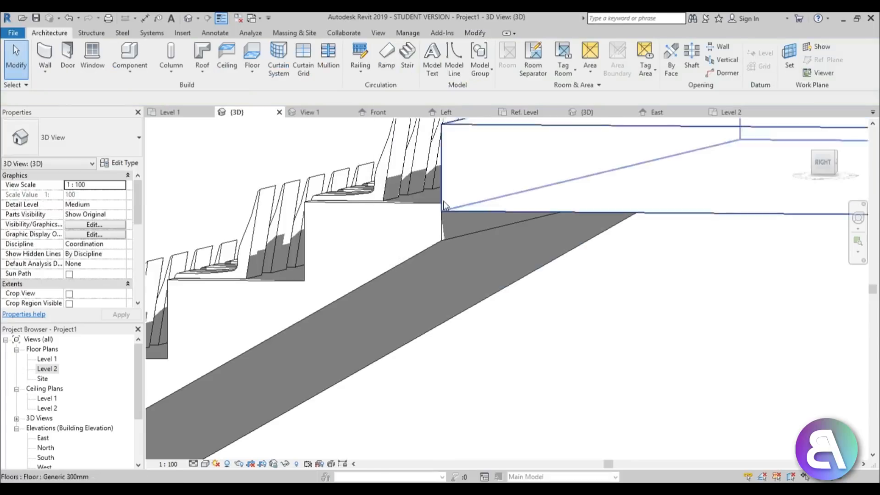
Step: Select the narrow stair beside the seating and review the Monolithic Stair type properties
{"action": "middle_click_drag", "start_coordinate": [449, 206], "coordinate": [606, 277], "text": "shift"}
{"action": "scroll", "coordinate": [532, 197], "scroll_direction": "down", "scroll_amount": 4}
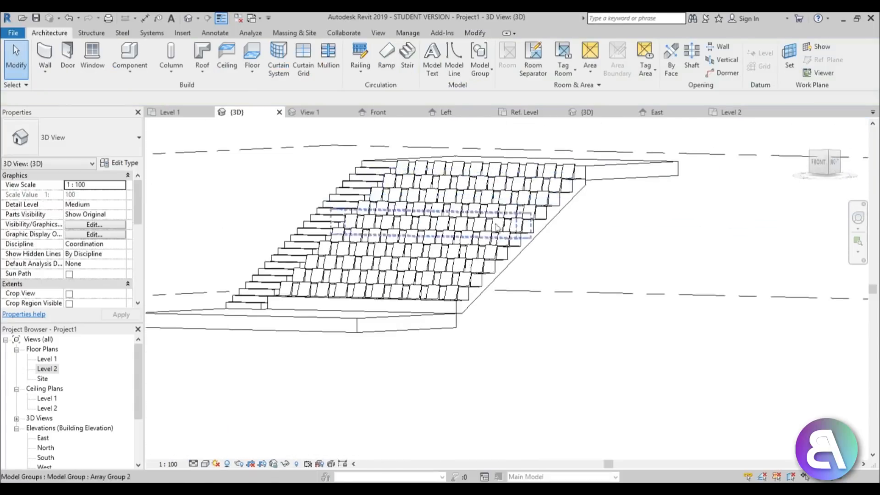
{"action": "middle_click_drag", "start_coordinate": [518, 225], "coordinate": [642, 317], "text": "shift"}
{"action": "left_click", "coordinate": [312, 298]}
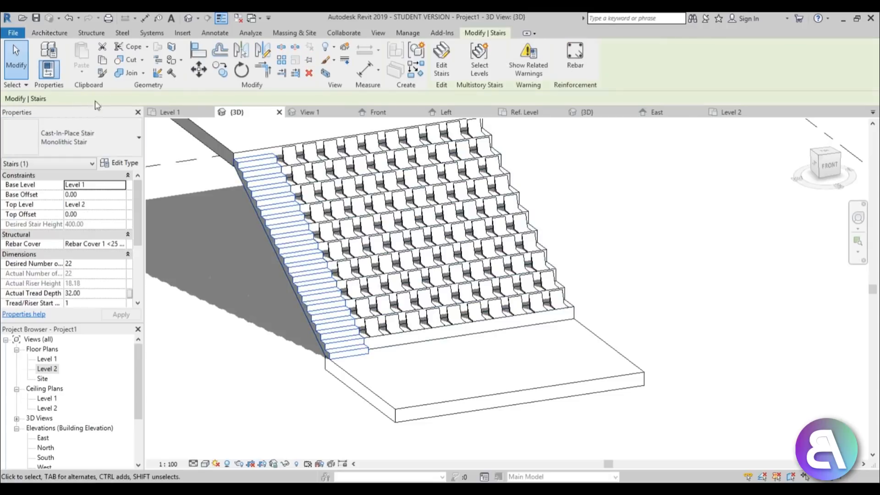
{"action": "left_click", "coordinate": [119, 163]}
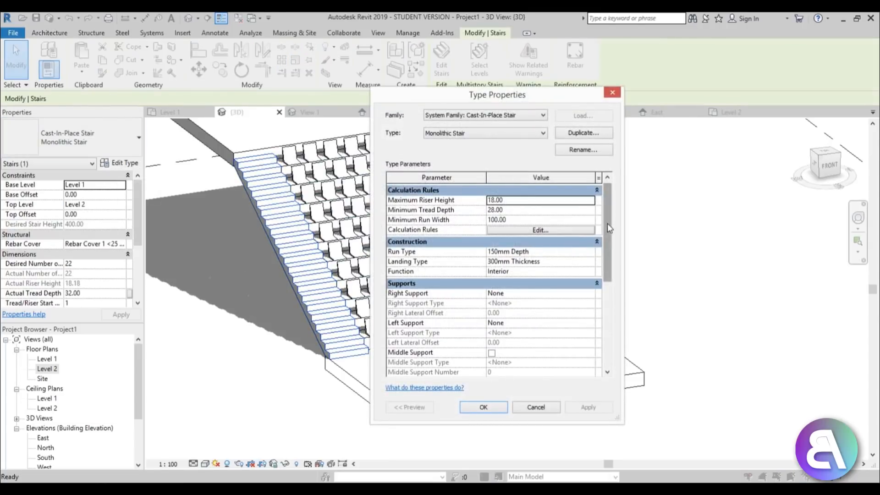
{"action": "scroll", "coordinate": [606, 230], "scroll_direction": "down", "scroll_amount": 1}
{"action": "scroll", "coordinate": [606, 232], "scroll_direction": "up", "scroll_amount": 1}
{"action": "left_click", "coordinate": [536, 407]}
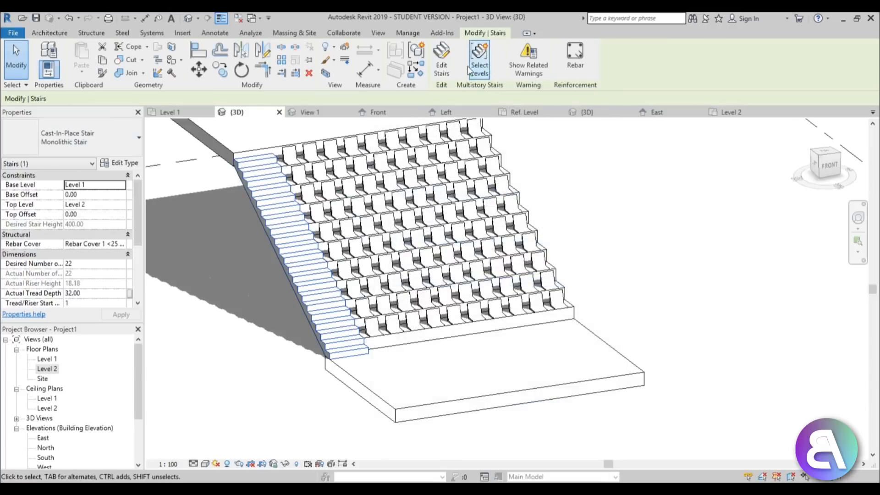
Step: Edit the narrow stair to give its run type the Cherry monolithic material, and switch the 3D view to display material colours
{"action": "left_click", "coordinate": [444, 80]}
{"action": "left_click", "coordinate": [311, 286]}
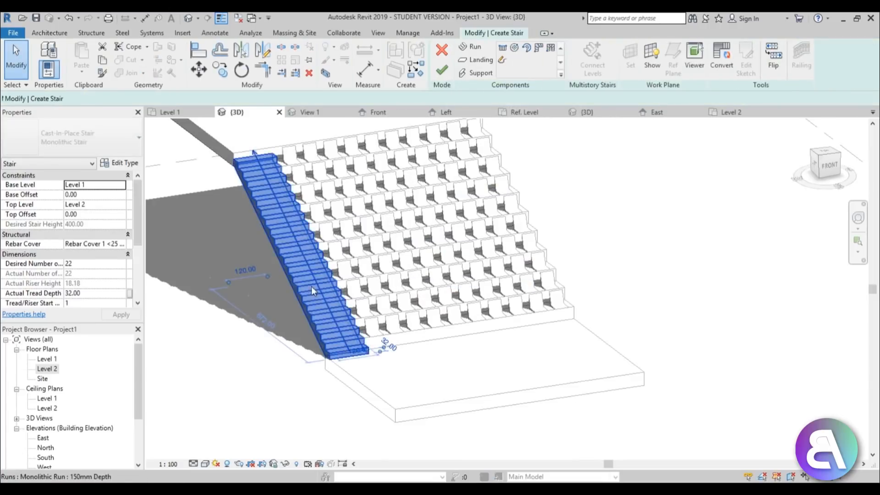
{"action": "left_click", "coordinate": [124, 163]}
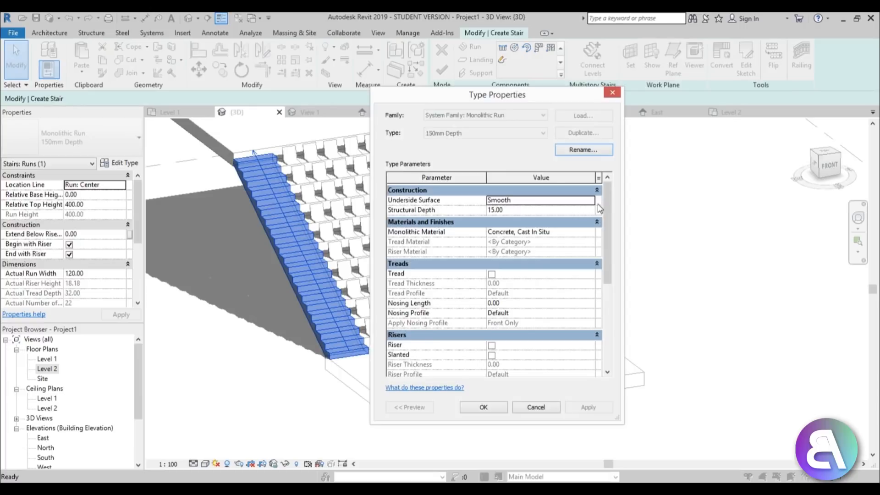
{"action": "left_click", "coordinate": [596, 234]}
{"action": "left_click", "coordinate": [595, 232]}
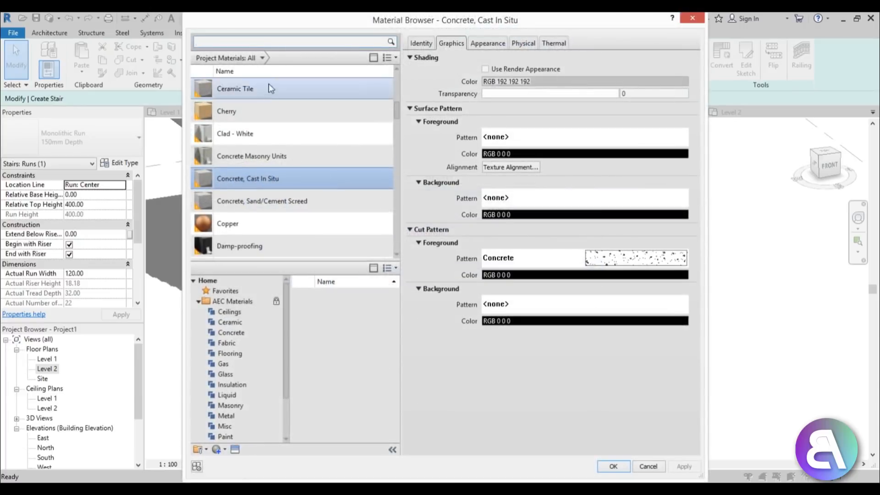
{"action": "left_click", "coordinate": [218, 112]}
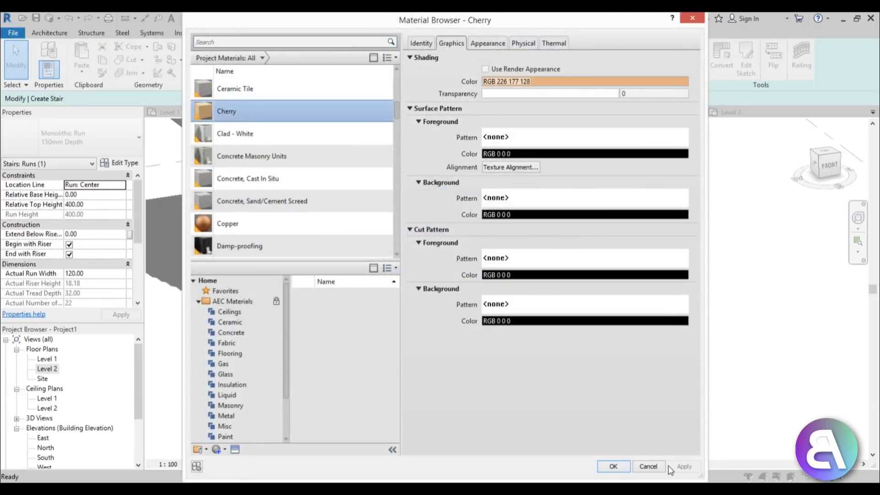
{"action": "left_click", "coordinate": [614, 467]}
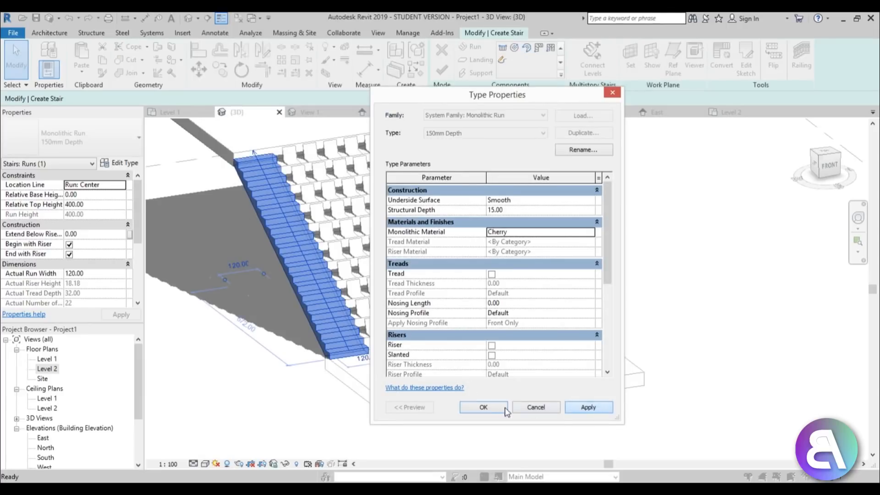
{"action": "left_click", "coordinate": [484, 408]}
{"action": "left_click", "coordinate": [442, 69]}
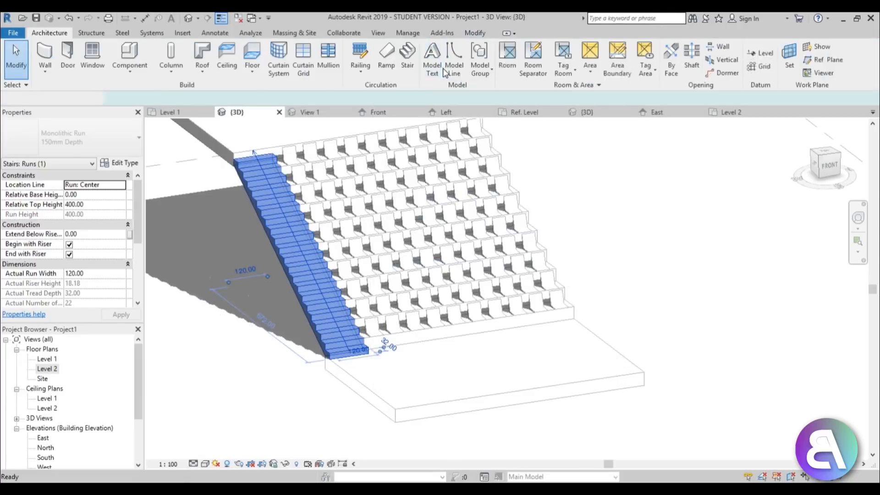
{"action": "left_click", "coordinate": [204, 464]}
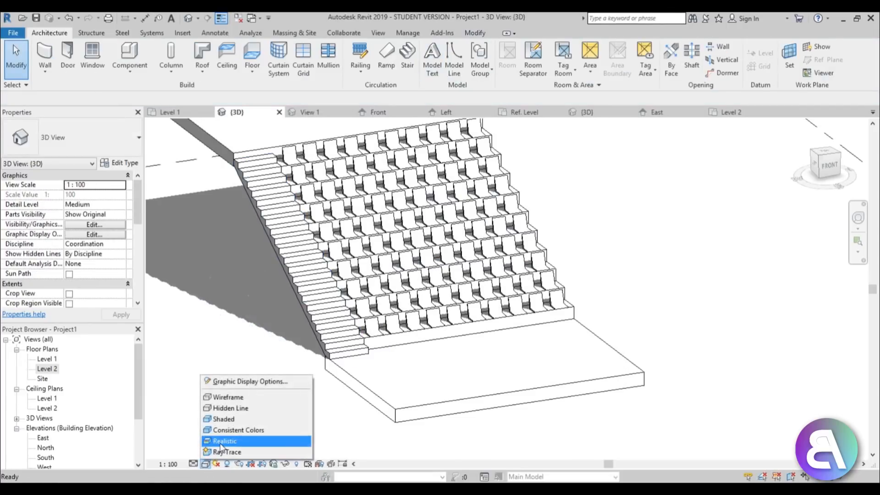
{"action": "left_click", "coordinate": [239, 433]}
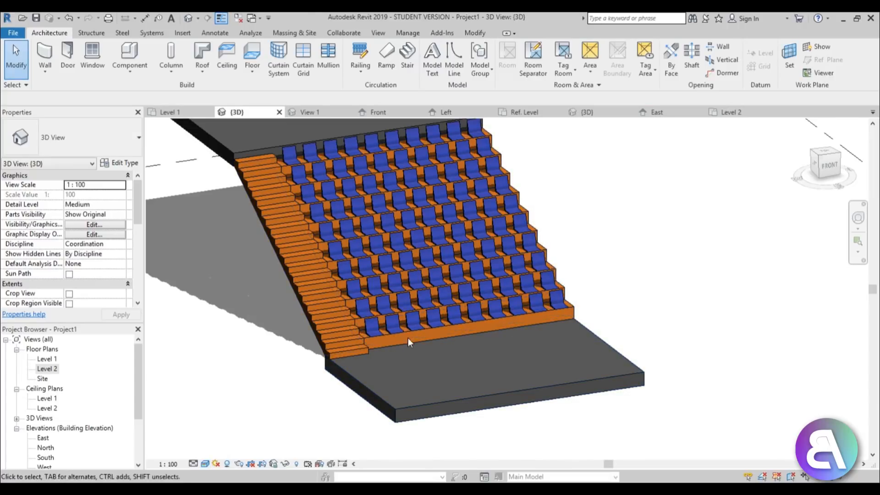
Step: Set the structure layer material of the lower floor's Generic 300mm type to Cherry
{"action": "left_click", "coordinate": [629, 361]}
{"action": "left_click", "coordinate": [121, 164]}
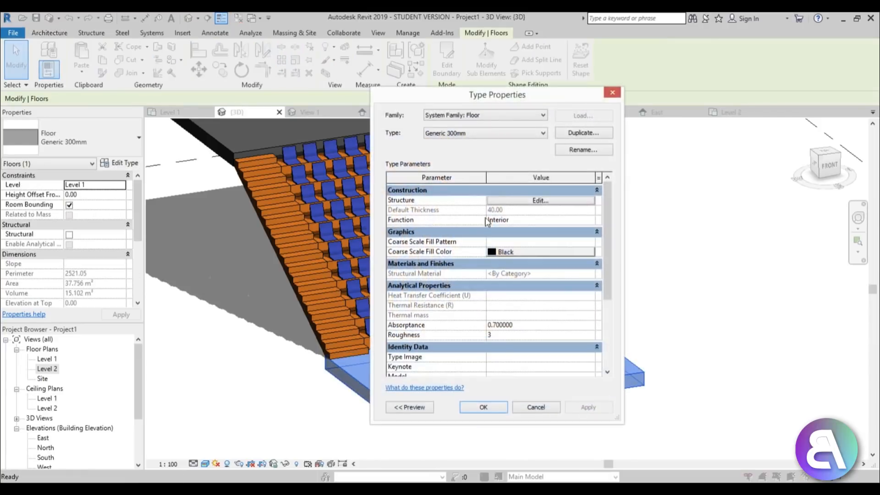
{"action": "left_click", "coordinate": [540, 201]}
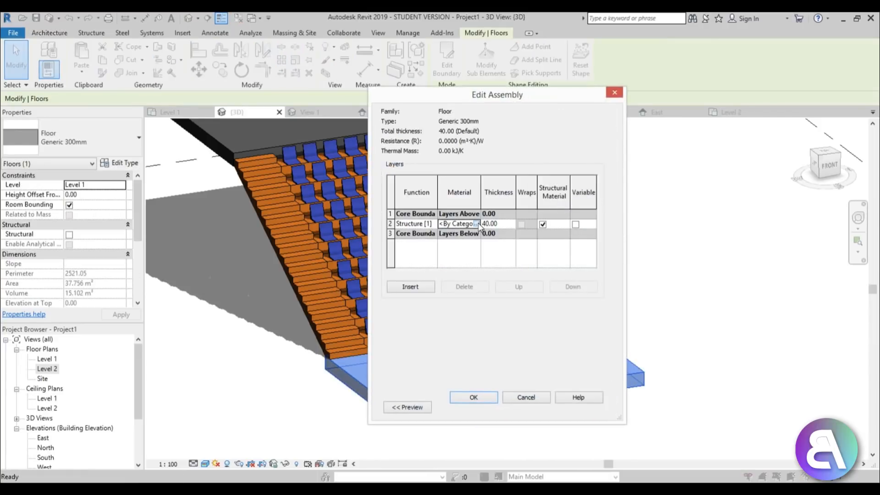
{"action": "left_click", "coordinate": [477, 223]}
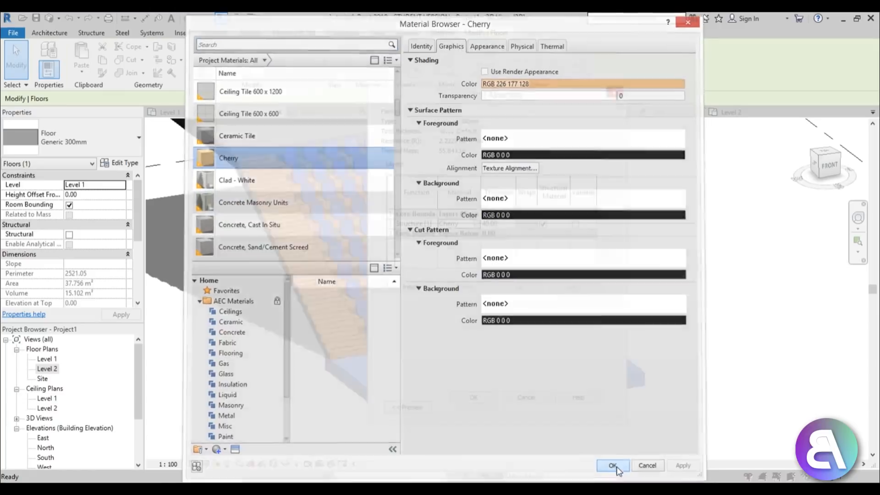
{"action": "left_click", "coordinate": [613, 467]}
{"action": "left_click", "coordinate": [475, 397]}
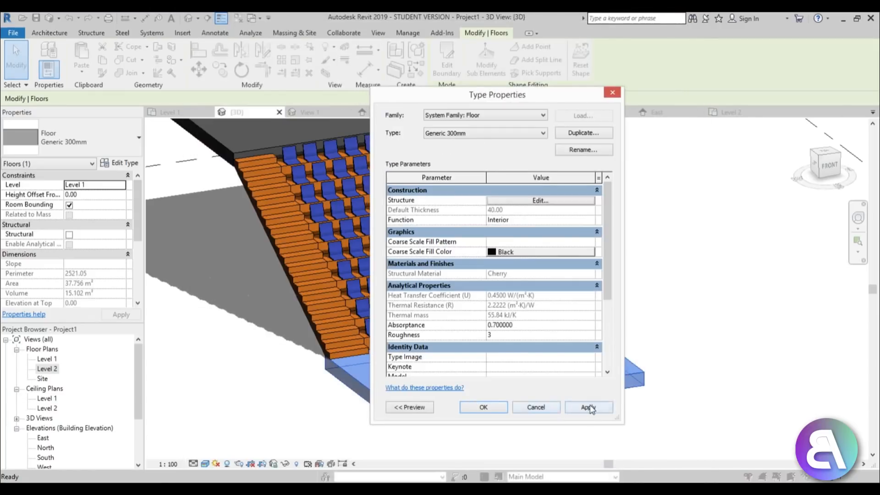
{"action": "left_click", "coordinate": [589, 408]}
{"action": "left_click", "coordinate": [475, 413]}
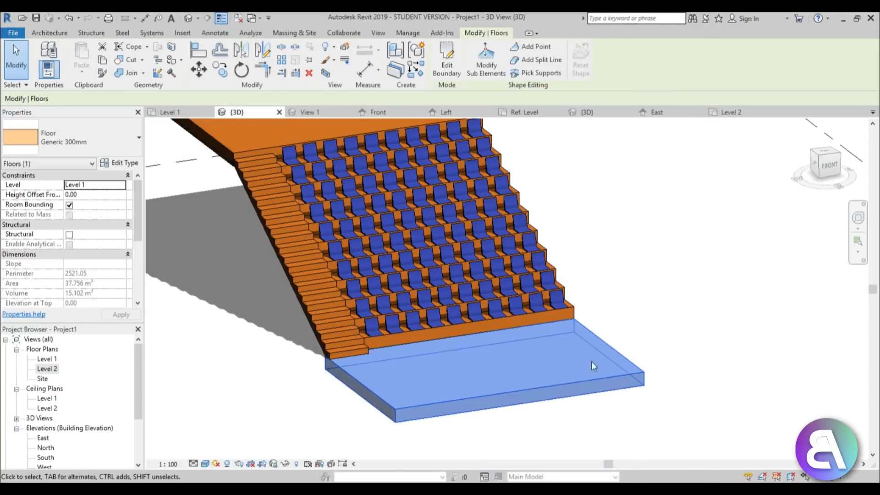
{"action": "left_click", "coordinate": [627, 250]}
Step: In the Level 1 plan, place a camera at the lower floor's outer front corner on the stair side, aimed diagonally beyond the seating's far end
{"action": "scroll", "coordinate": [626, 251], "scroll_direction": "down", "scroll_amount": 3}
{"action": "middle_click_drag", "start_coordinate": [624, 252], "coordinate": [310, 348]}
{"action": "double_click", "coordinate": [48, 360]}
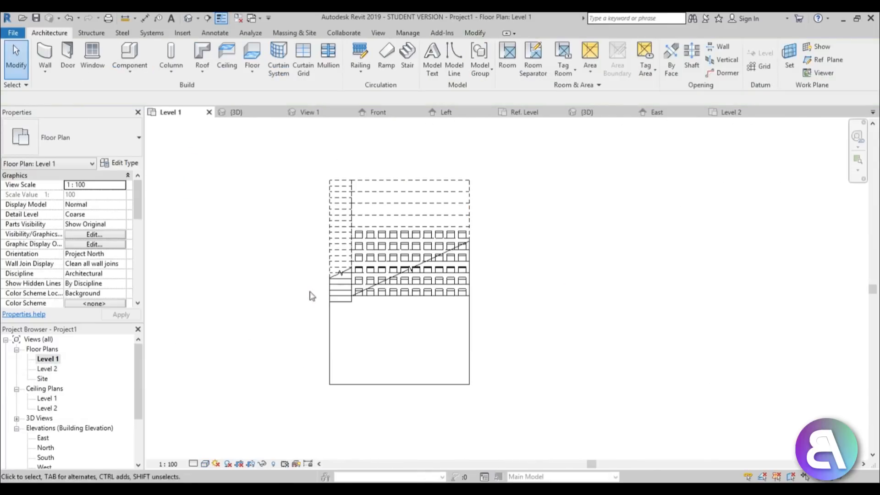
{"action": "left_click", "coordinate": [197, 19]}
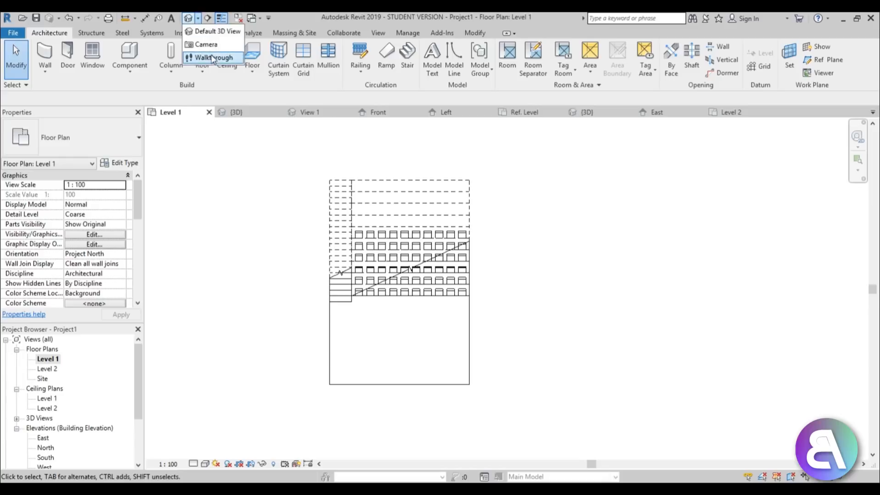
{"action": "left_click", "coordinate": [208, 46]}
{"action": "left_click", "coordinate": [329, 384]}
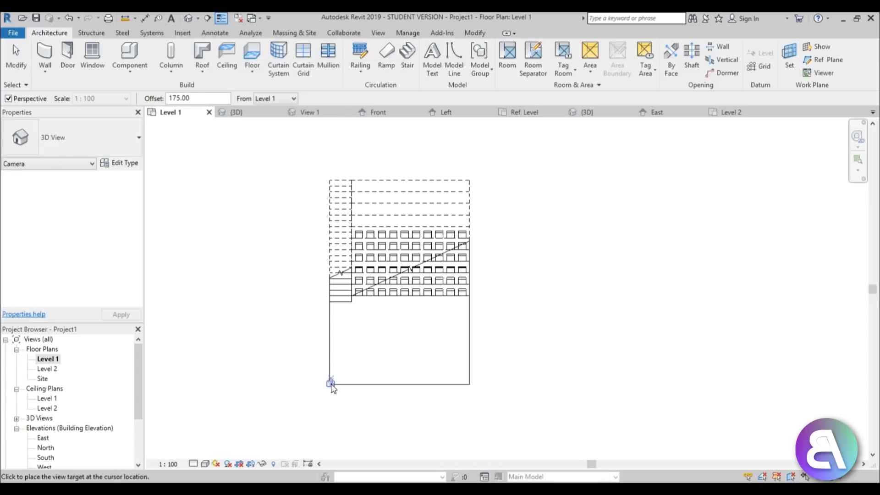
{"action": "left_click", "coordinate": [448, 140]}
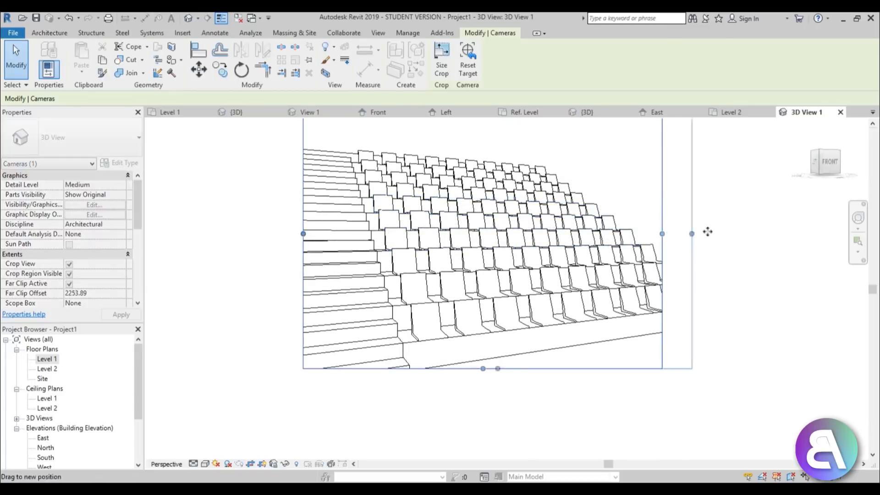
Step: Widen the camera view's crop region on both sides and extend its lower edge to include the base of the stairs
{"action": "left_click_drag", "start_coordinate": [662, 234], "coordinate": [719, 233]}
{"action": "left_click_drag", "start_coordinate": [303, 234], "coordinate": [259, 234]}
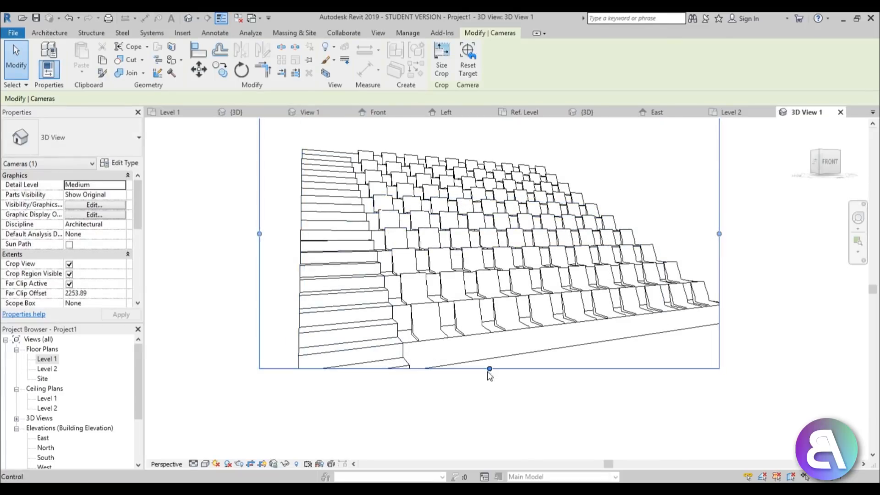
{"action": "left_click_drag", "start_coordinate": [490, 369], "coordinate": [490, 434]}
{"action": "scroll", "coordinate": [503, 343], "scroll_direction": "down", "scroll_amount": 1}
{"action": "scroll", "coordinate": [426, 316], "scroll_direction": "up", "scroll_amount": 1}
{"action": "middle_click_drag", "start_coordinate": [457, 289], "coordinate": [397, 260]}
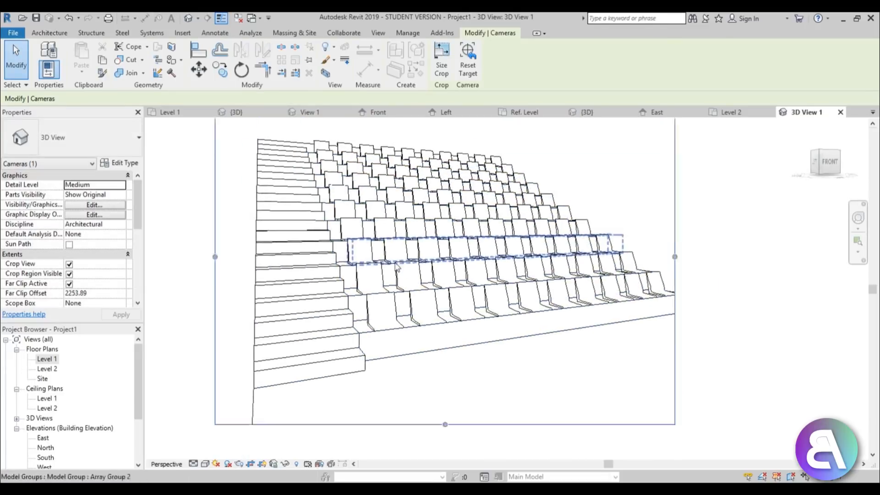
{"action": "scroll", "coordinate": [398, 258], "scroll_direction": "down", "scroll_amount": 1}
{"action": "middle_click_drag", "start_coordinate": [400, 302], "coordinate": [391, 341]}
{"action": "scroll", "coordinate": [443, 418], "scroll_direction": "down", "scroll_amount": 1}
Step: Trim the crop region's upper, lower and stair-side edges, and extend the opposite side past the end of the front seat row
{"action": "left_click_drag", "start_coordinate": [432, 439], "coordinate": [431, 416]}
{"action": "left_click_drag", "start_coordinate": [431, 187], "coordinate": [430, 217]}
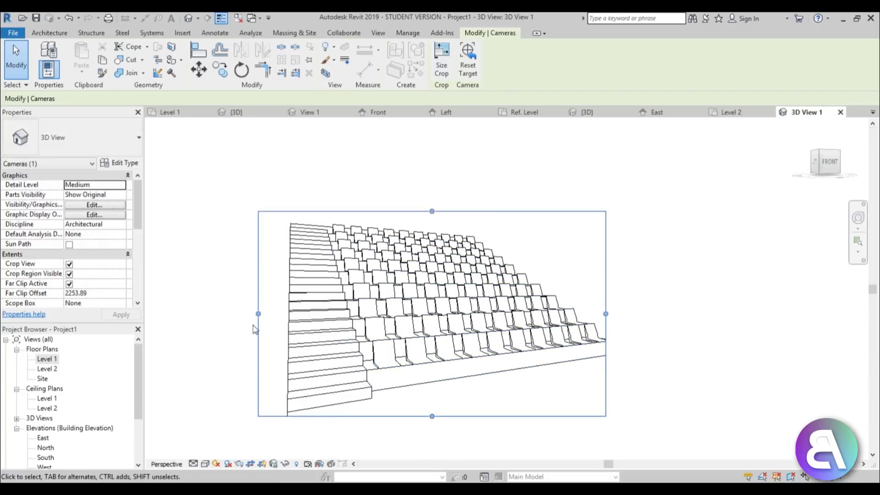
{"action": "left_click_drag", "start_coordinate": [259, 315], "coordinate": [269, 315]}
{"action": "left_click_drag", "start_coordinate": [606, 314], "coordinate": [667, 314]}
{"action": "scroll", "coordinate": [439, 284], "scroll_direction": "up", "scroll_amount": 2}
{"action": "middle_click_drag", "start_coordinate": [425, 298], "coordinate": [426, 271]}
{"action": "scroll", "coordinate": [426, 270], "scroll_direction": "up", "scroll_amount": 1}
{"action": "middle_click_drag", "start_coordinate": [426, 271], "coordinate": [424, 273]}
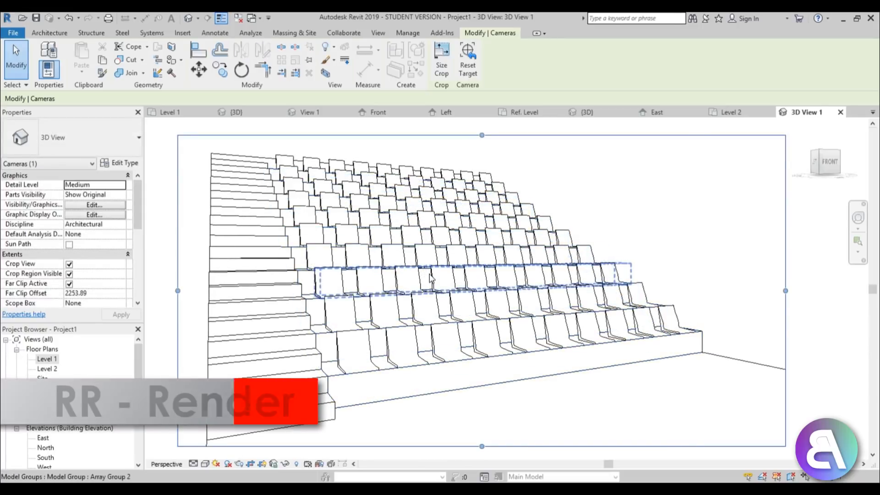
Step: Render the camera view at Draft quality and inspect the rendered seats up close
{"action": "key", "text": "r"}
{"action": "key", "text": "r"}
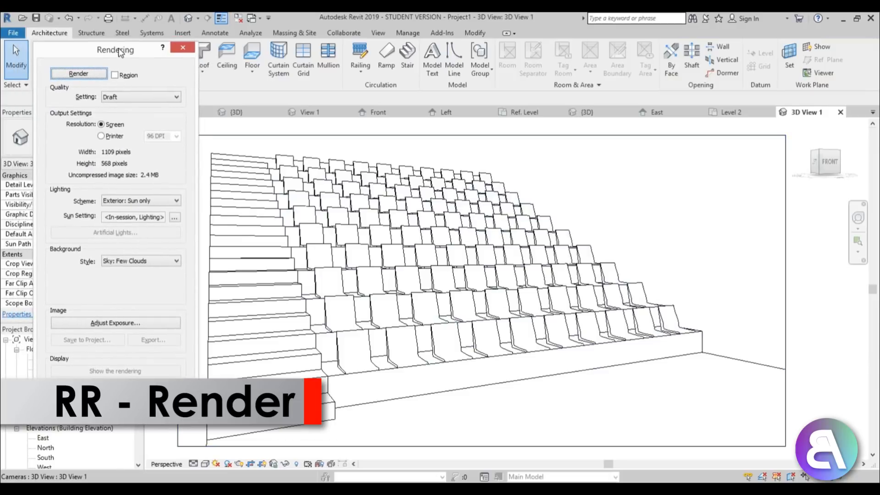
{"action": "left_click", "coordinate": [79, 74]}
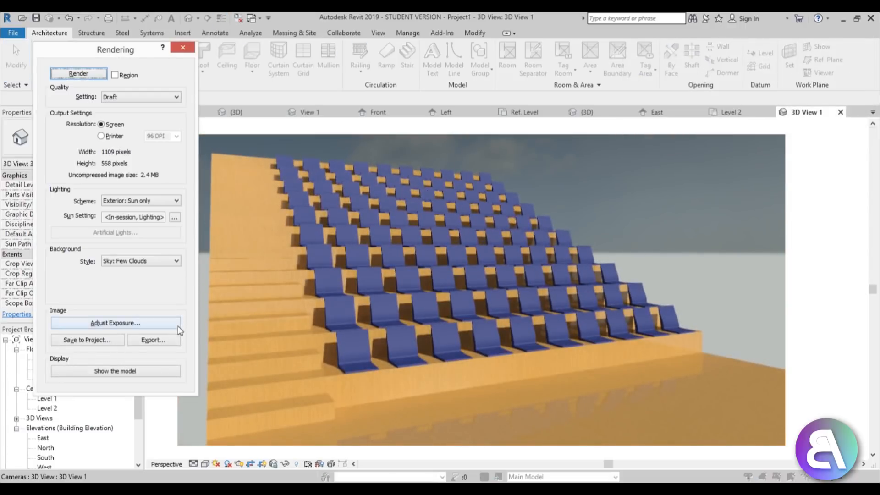
{"action": "scroll", "coordinate": [373, 351], "scroll_direction": "up", "scroll_amount": 3}
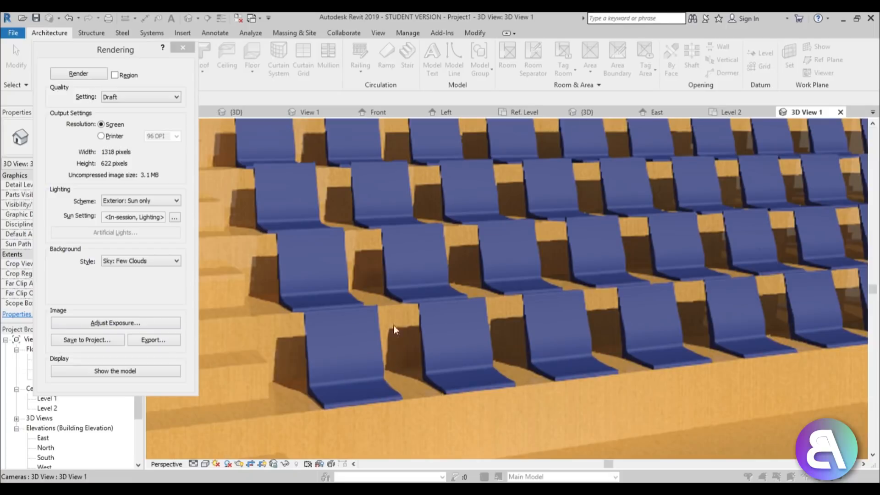
{"action": "scroll", "coordinate": [375, 252], "scroll_direction": "down", "scroll_amount": 5}
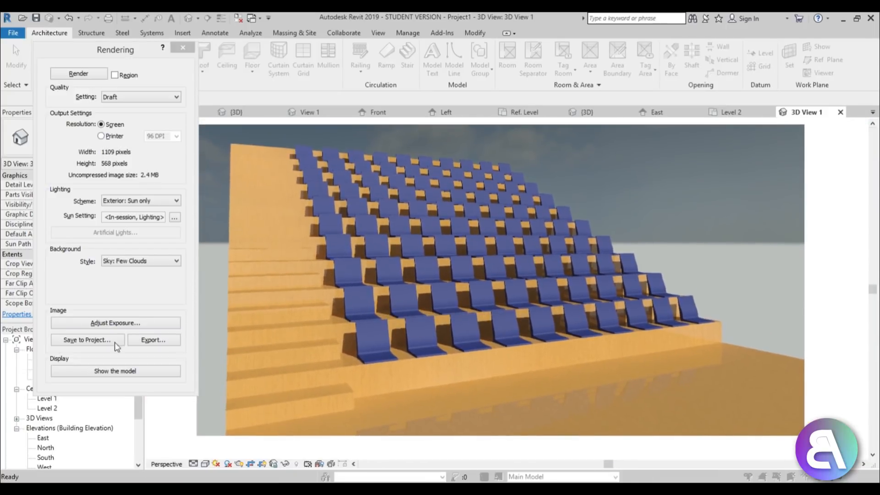
Step: Adjust the rendering's exposure to a white point of 5507.9 and a saturation of 1.01
{"action": "left_click", "coordinate": [116, 323]}
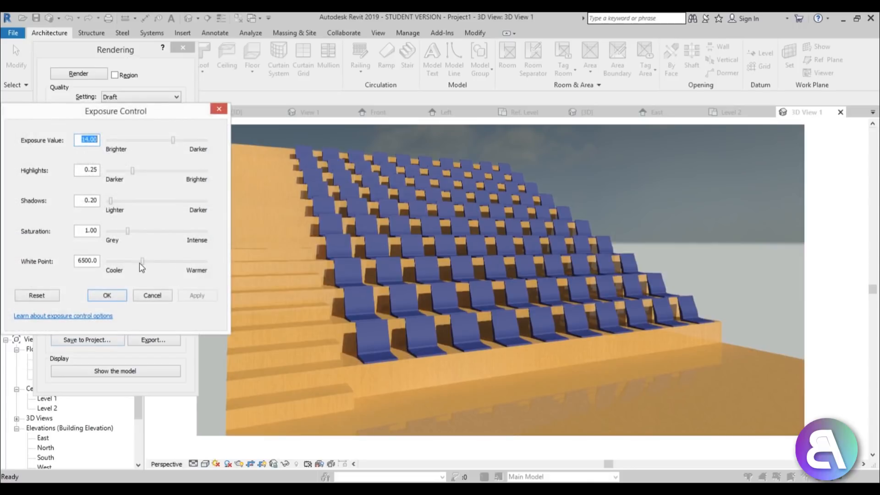
{"action": "left_click_drag", "start_coordinate": [142, 262], "coordinate": [135, 263]}
{"action": "left_click", "coordinate": [191, 296]}
{"action": "mouse_move", "coordinate": [126, 232]}
{"action": "left_mouse_down"}
{"action": "mouse_move", "coordinate": [107, 233]}
{"action": "mouse_move", "coordinate": [126, 234]}
{"action": "left_mouse_up"}
{"action": "left_click", "coordinate": [197, 297]}
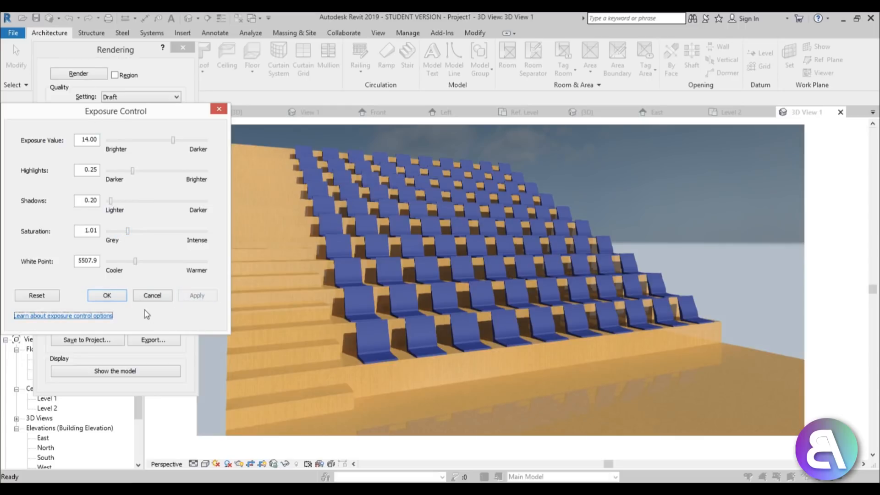
{"action": "left_click", "coordinate": [108, 295]}
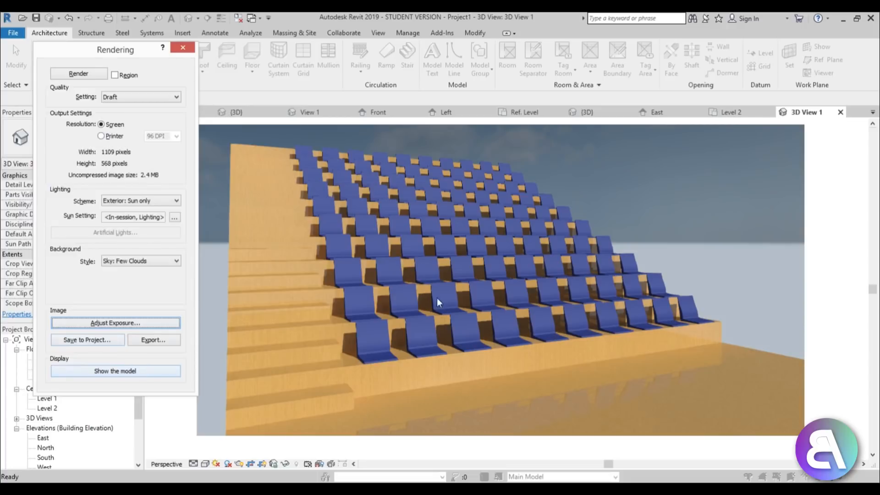
{"action": "left_click", "coordinate": [450, 272]}
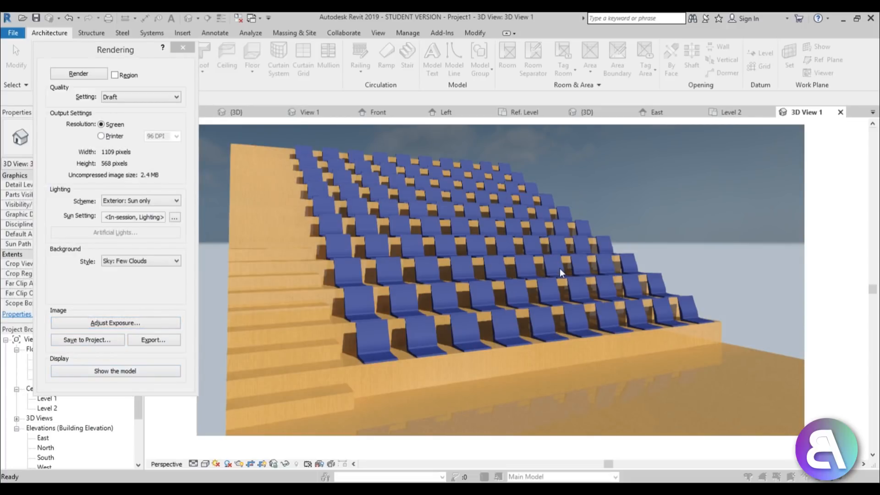